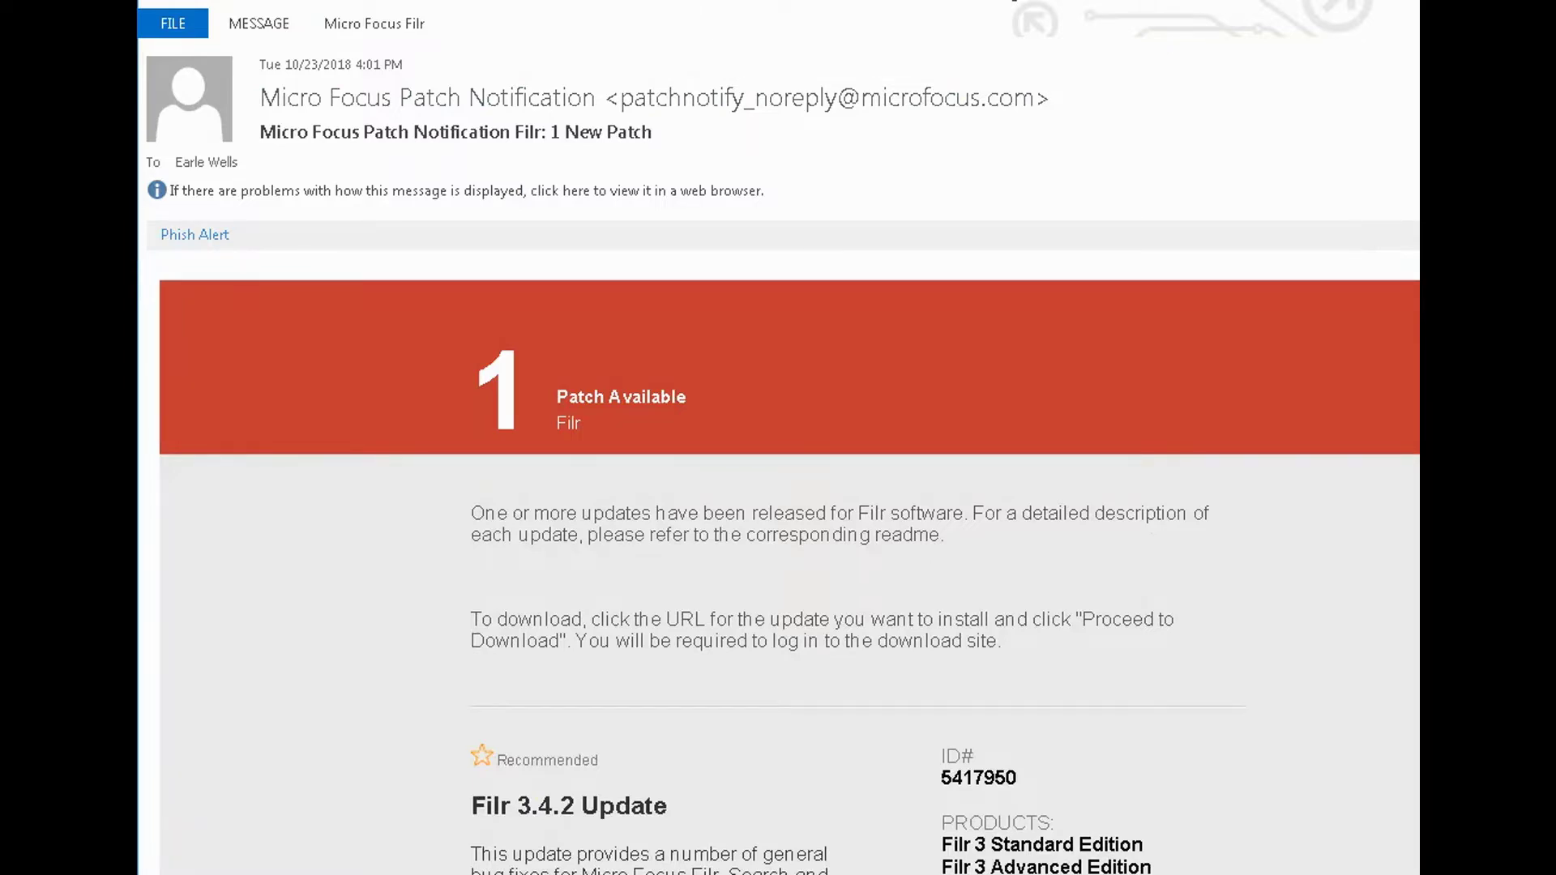
Step: Follow the Outlook alert's View Patch link for the Filr 3.4.2 Update to its download page
{"action": "scroll", "coordinate": [788, 567], "scroll_direction": "down", "scroll_amount": 3}
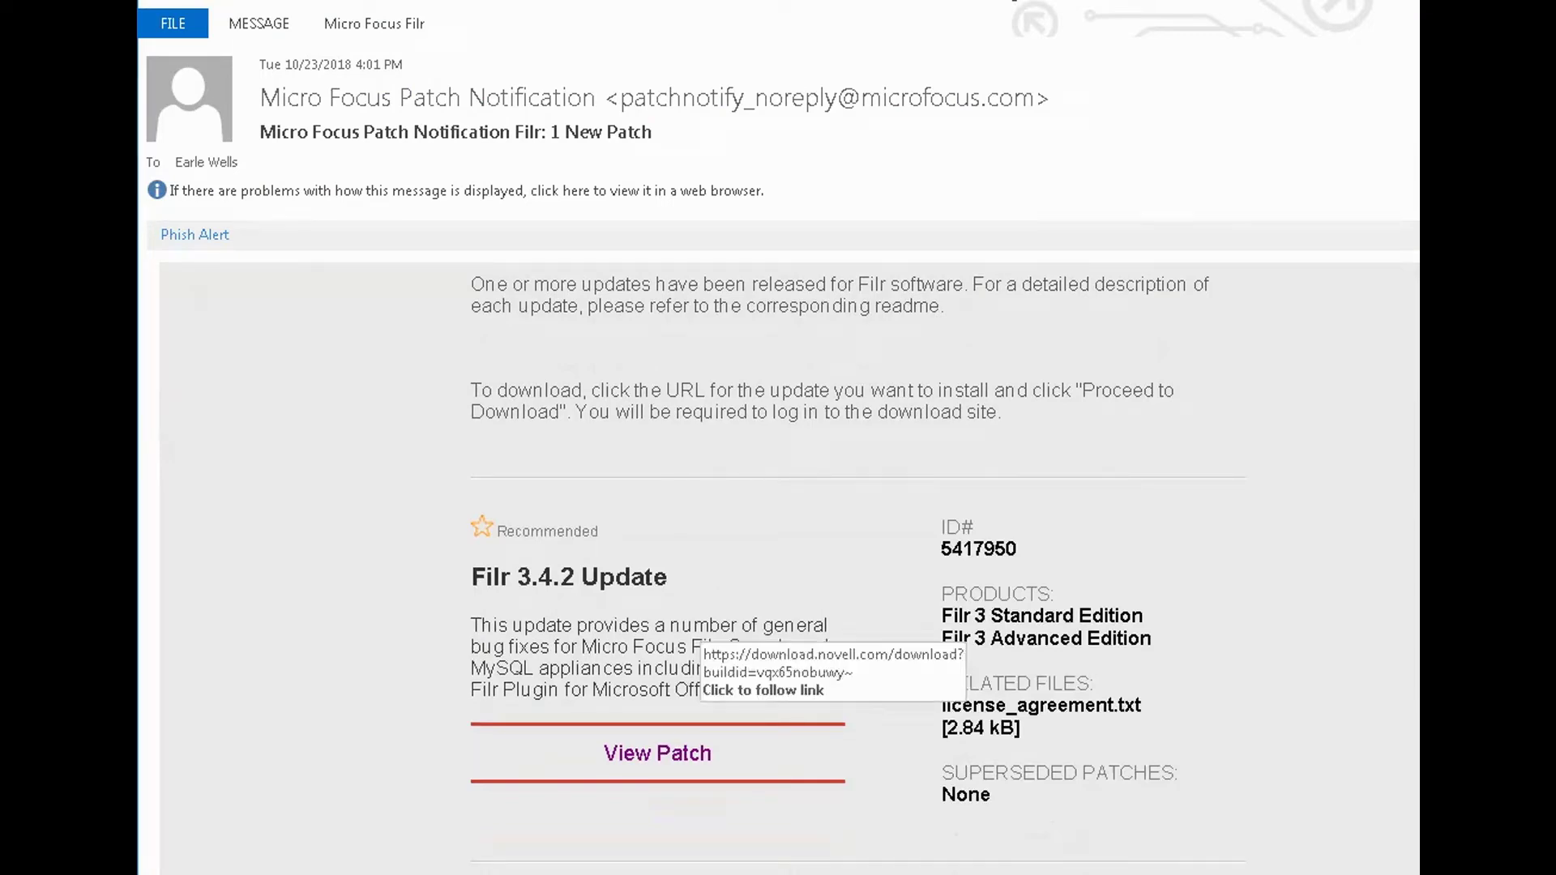
{"action": "left_click", "coordinate": [658, 753]}
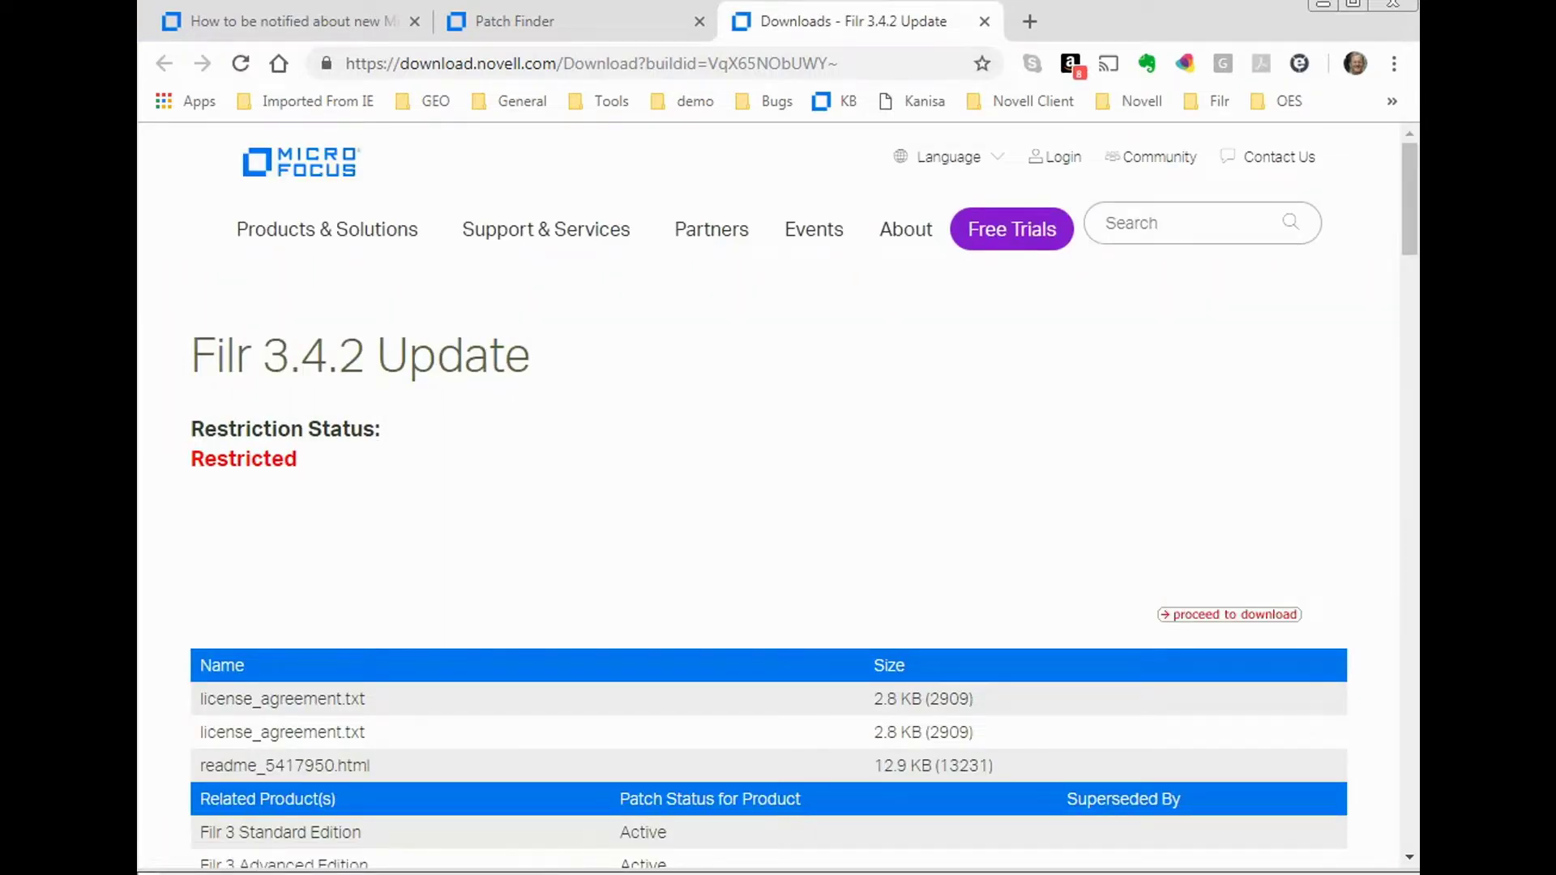
Step: In Patch Finder, choose Filr and open Filr 3 Standard Edition's 23 Oct 2018 3.4.2 Update
{"action": "left_click", "coordinate": [503, 25]}
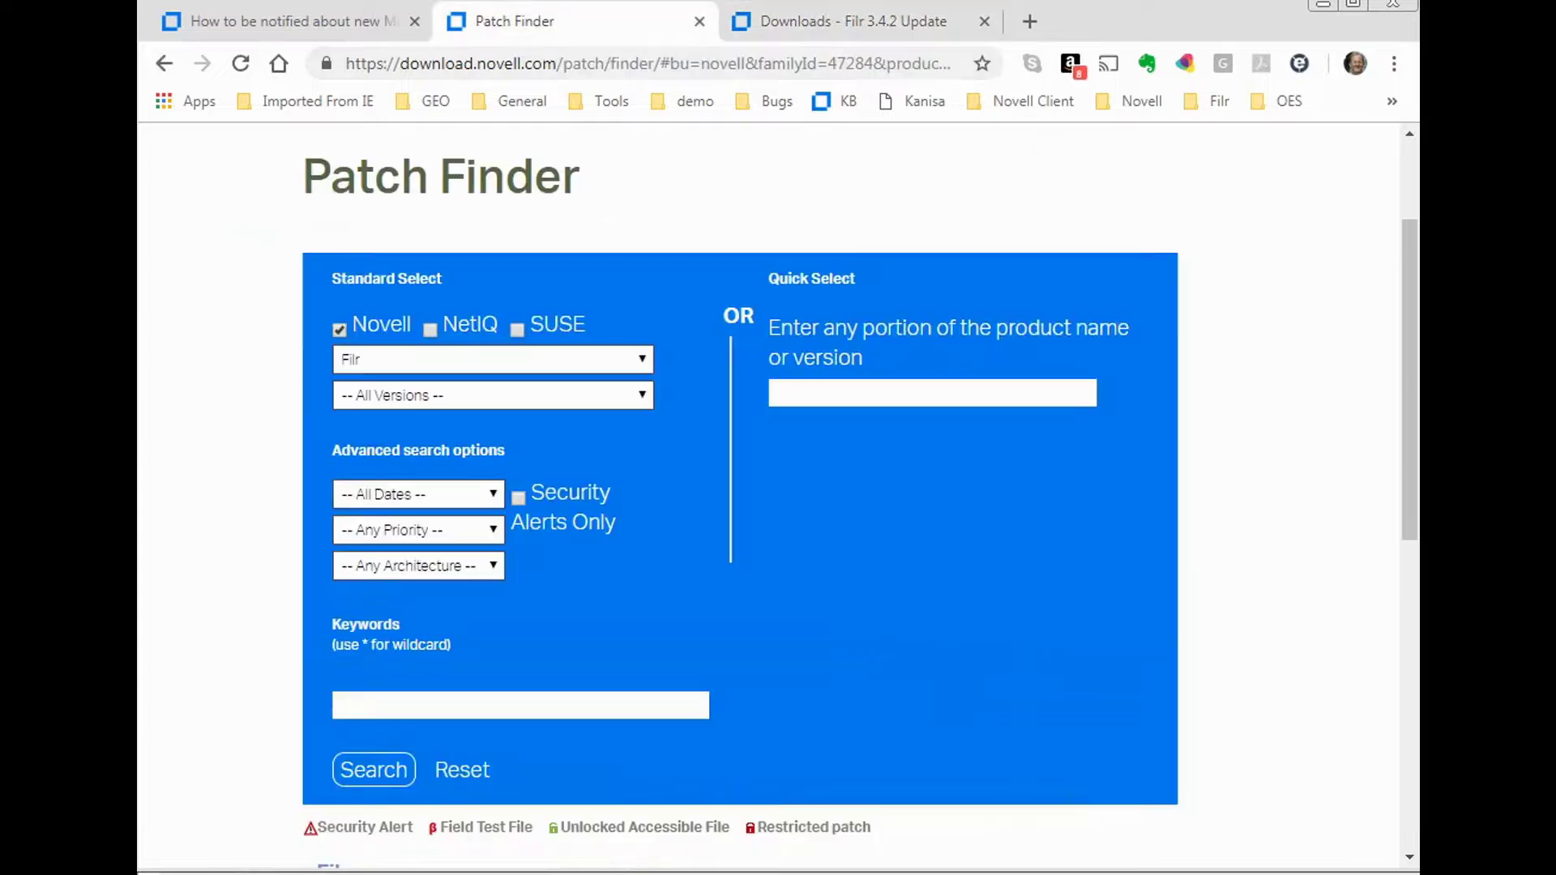
{"action": "left_click", "coordinate": [493, 359]}
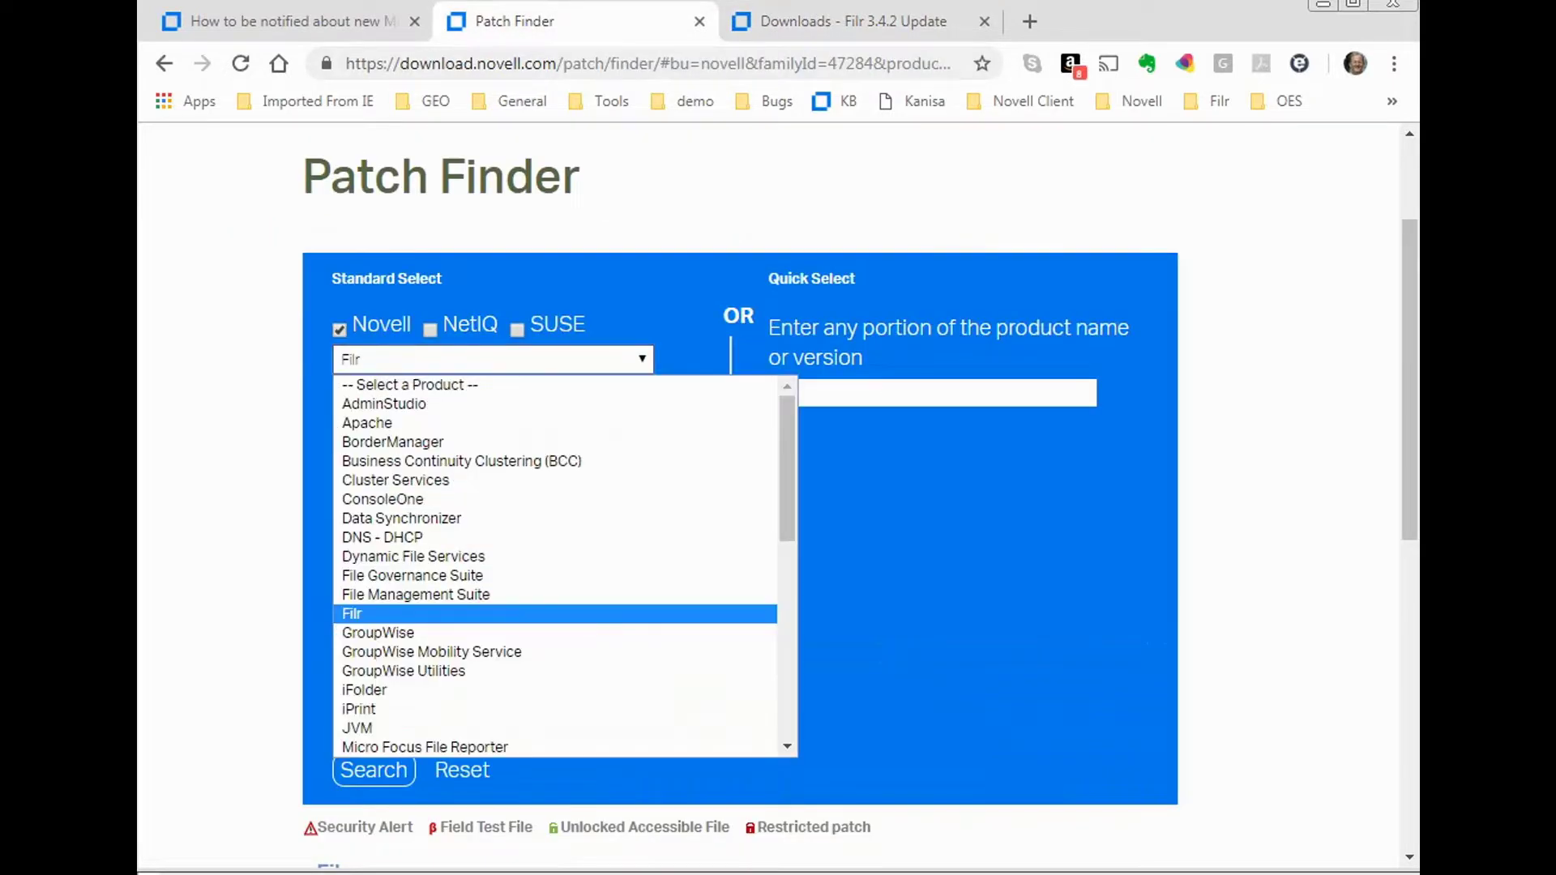
{"action": "key", "text": "Up"}
{"action": "key", "text": "Up"}
{"action": "key", "text": "Up"}
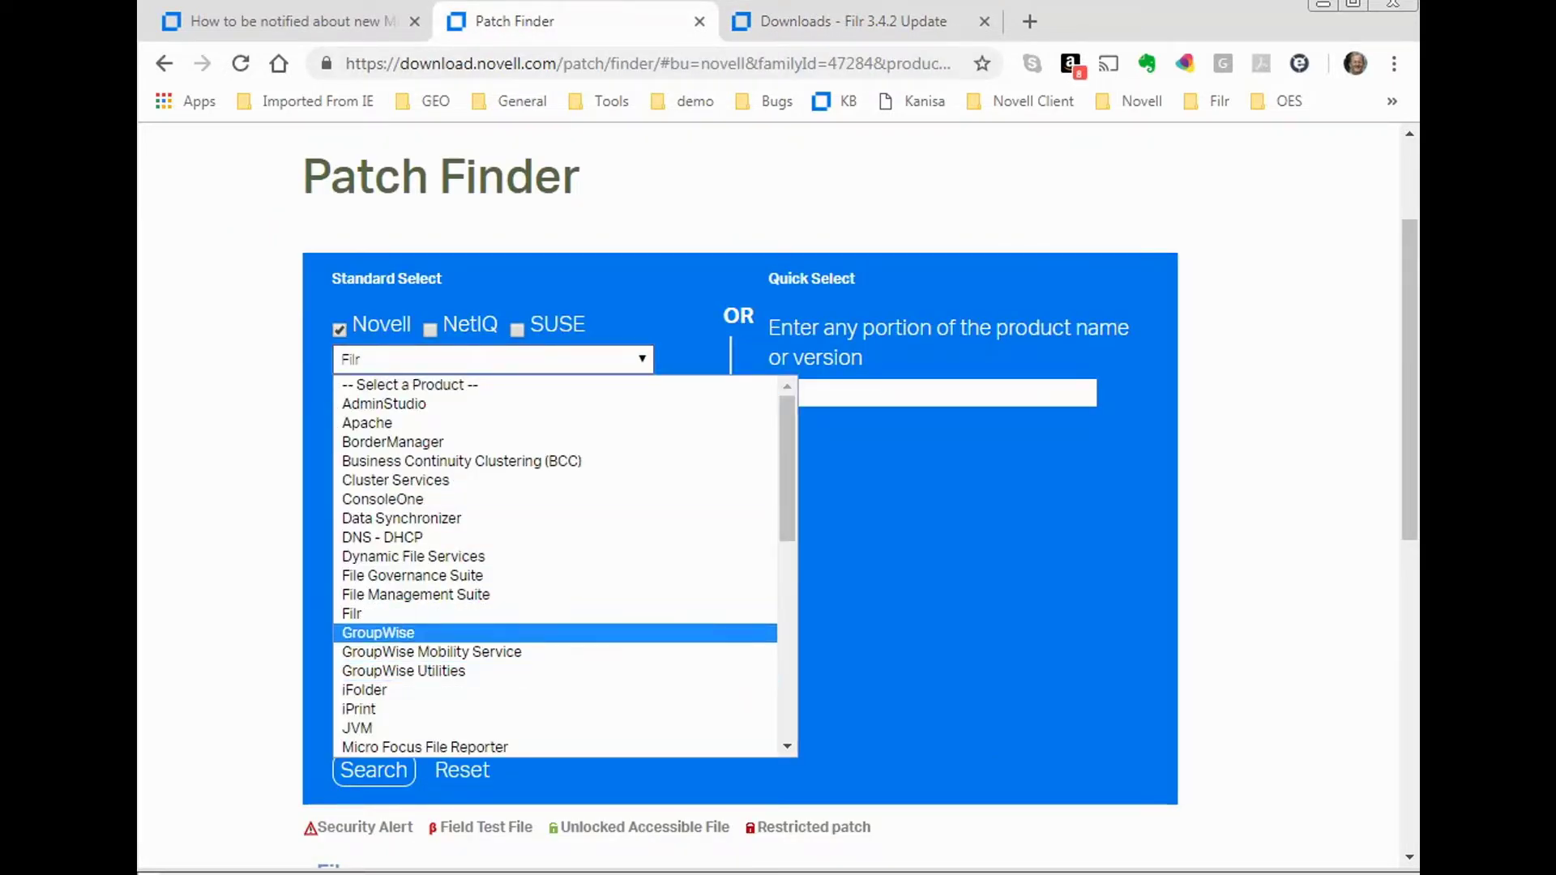
{"action": "key", "text": "Up"}
{"action": "key", "text": "Return"}
{"action": "scroll", "coordinate": [737, 486], "scroll_direction": "down", "scroll_amount": 4}
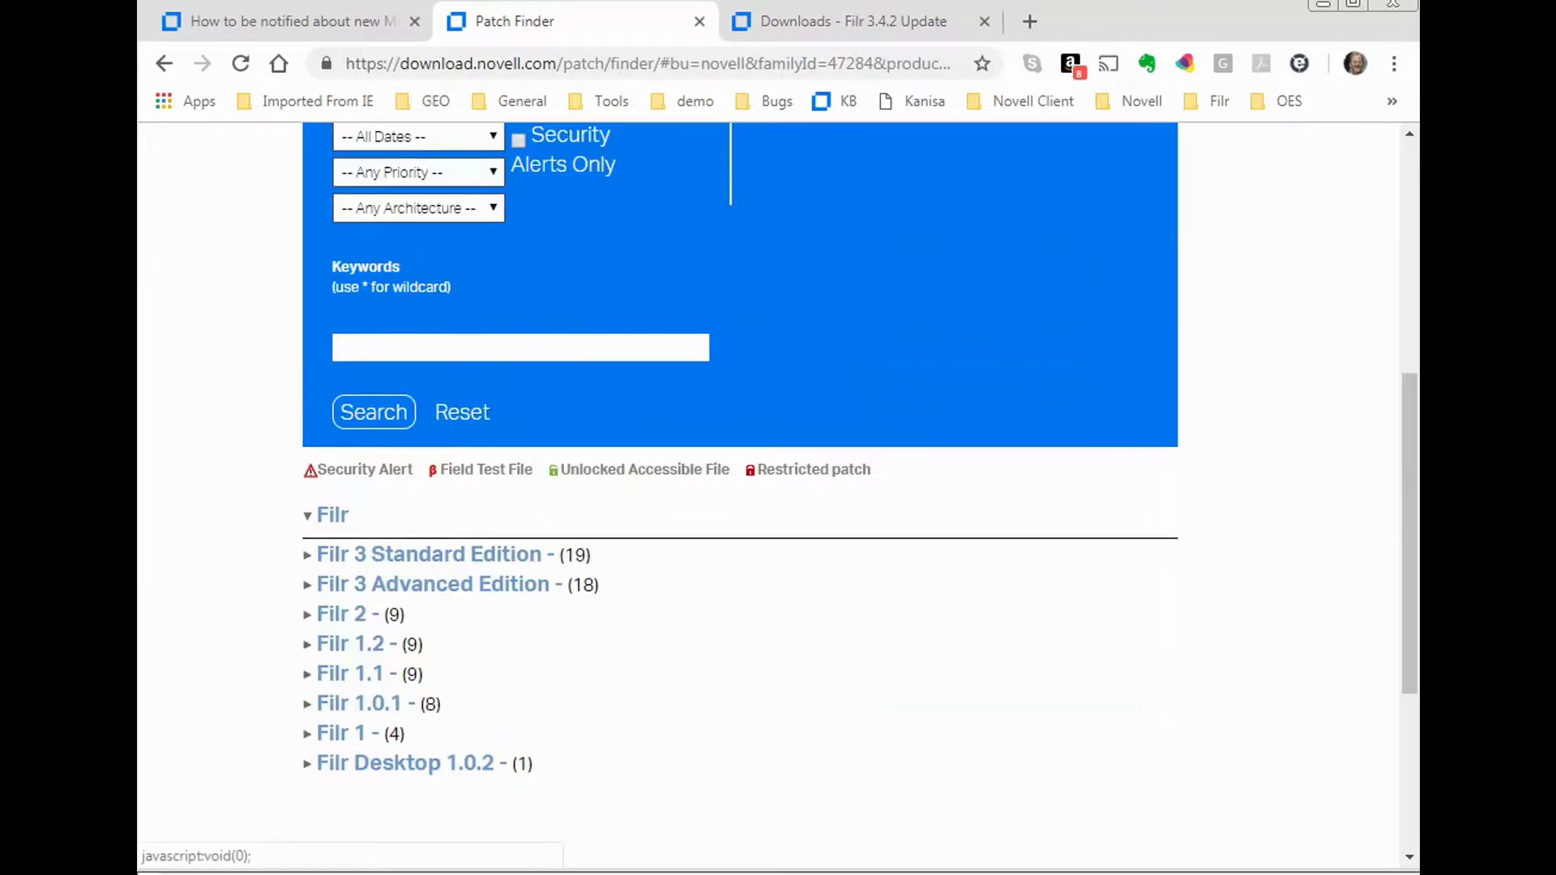
{"action": "left_click", "coordinate": [428, 555]}
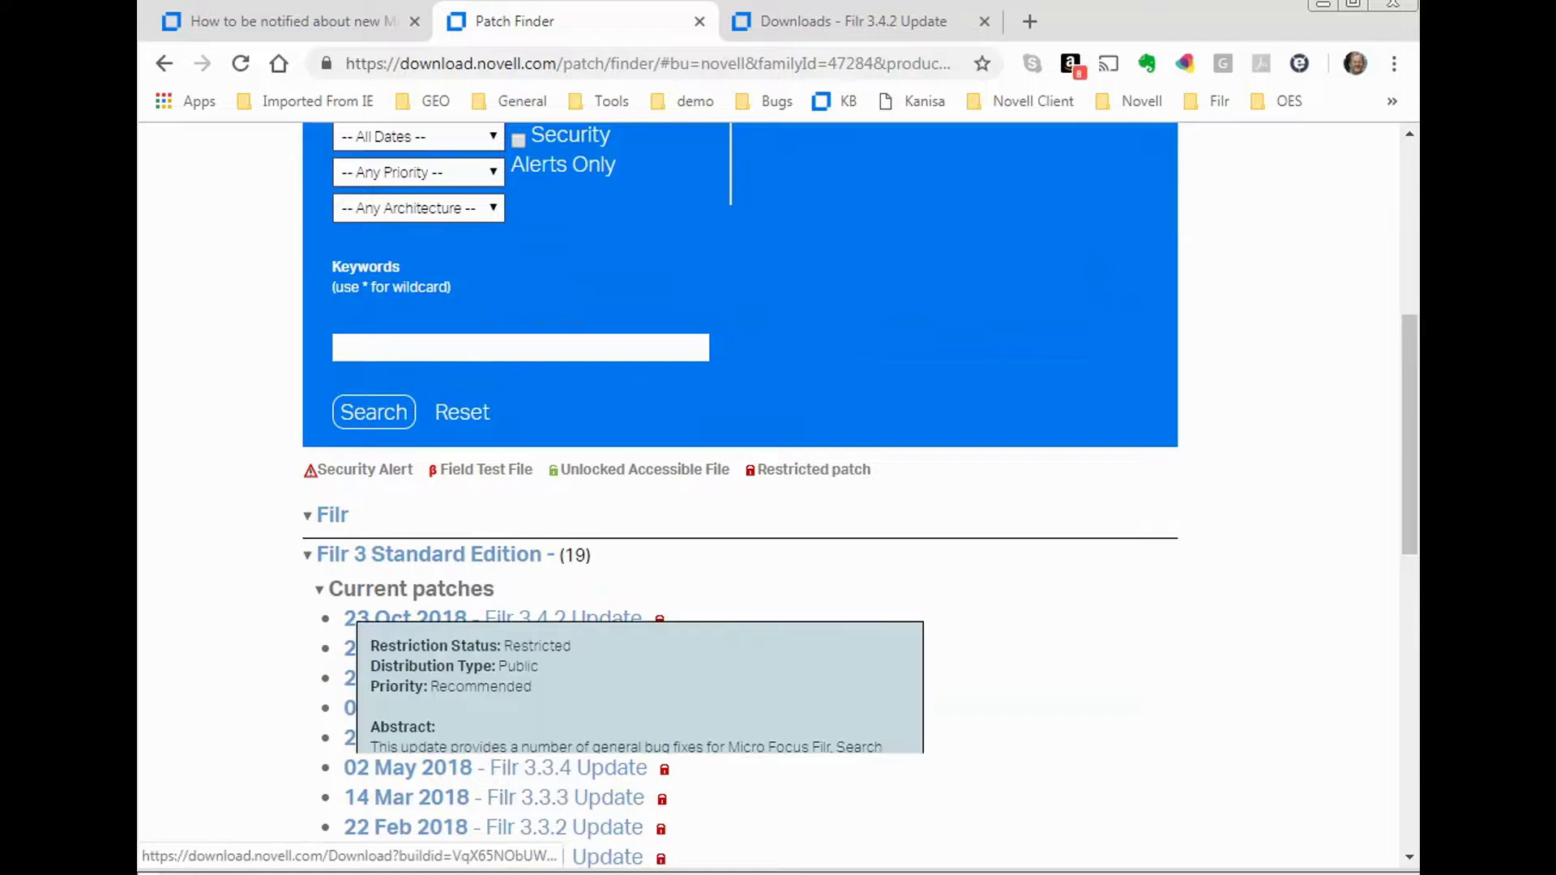
{"action": "left_click", "coordinate": [405, 618]}
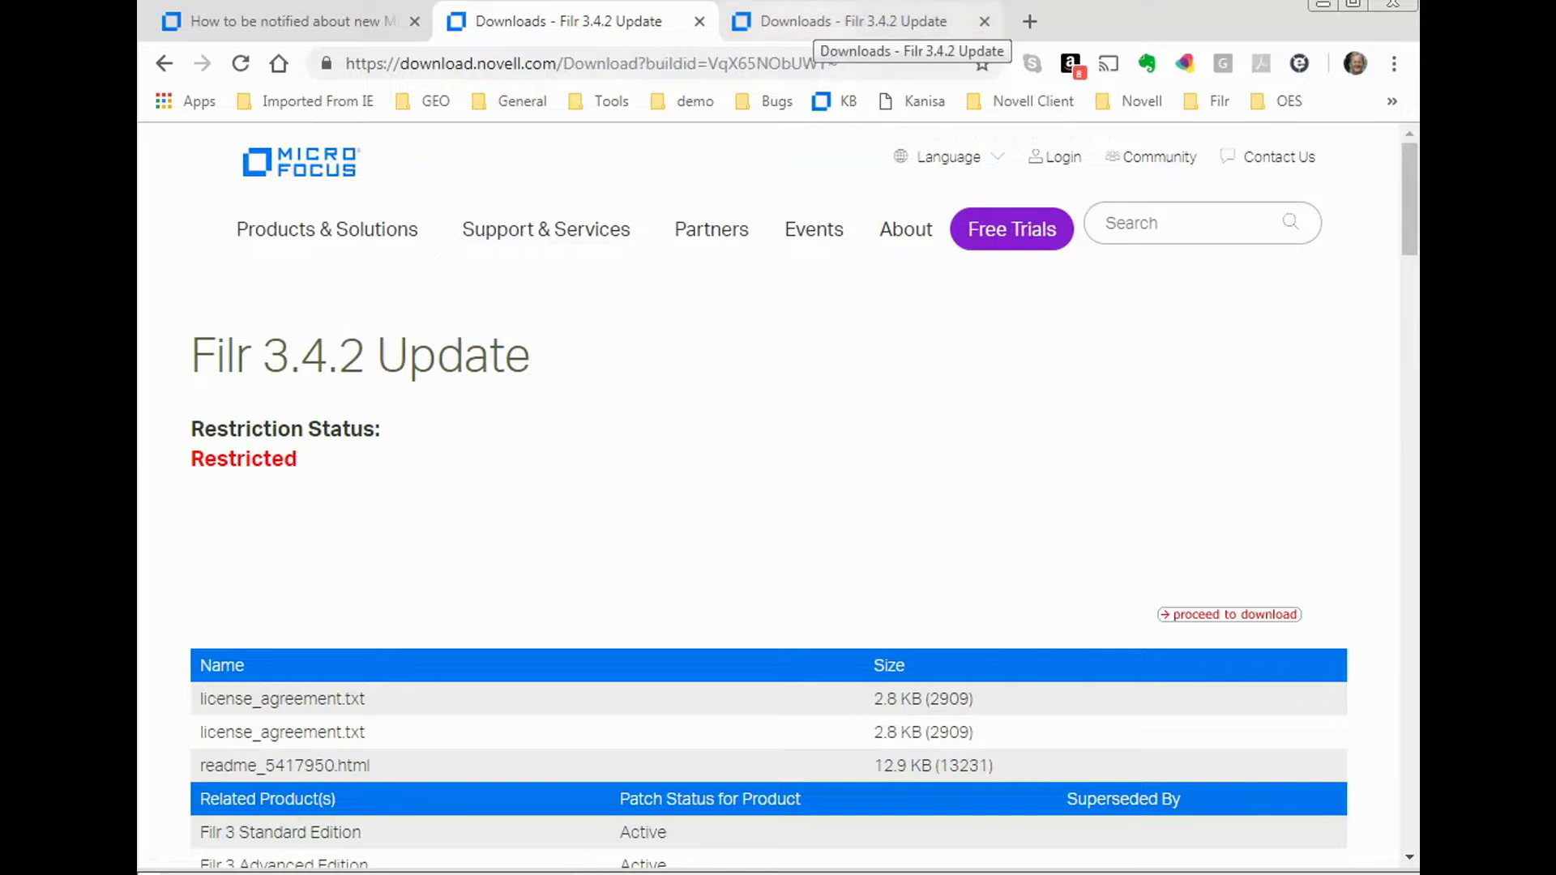
Step: Read the Filr 3.4.2 Update readme down to Installation and highlight that heading
{"action": "left_click", "coordinate": [814, 24]}
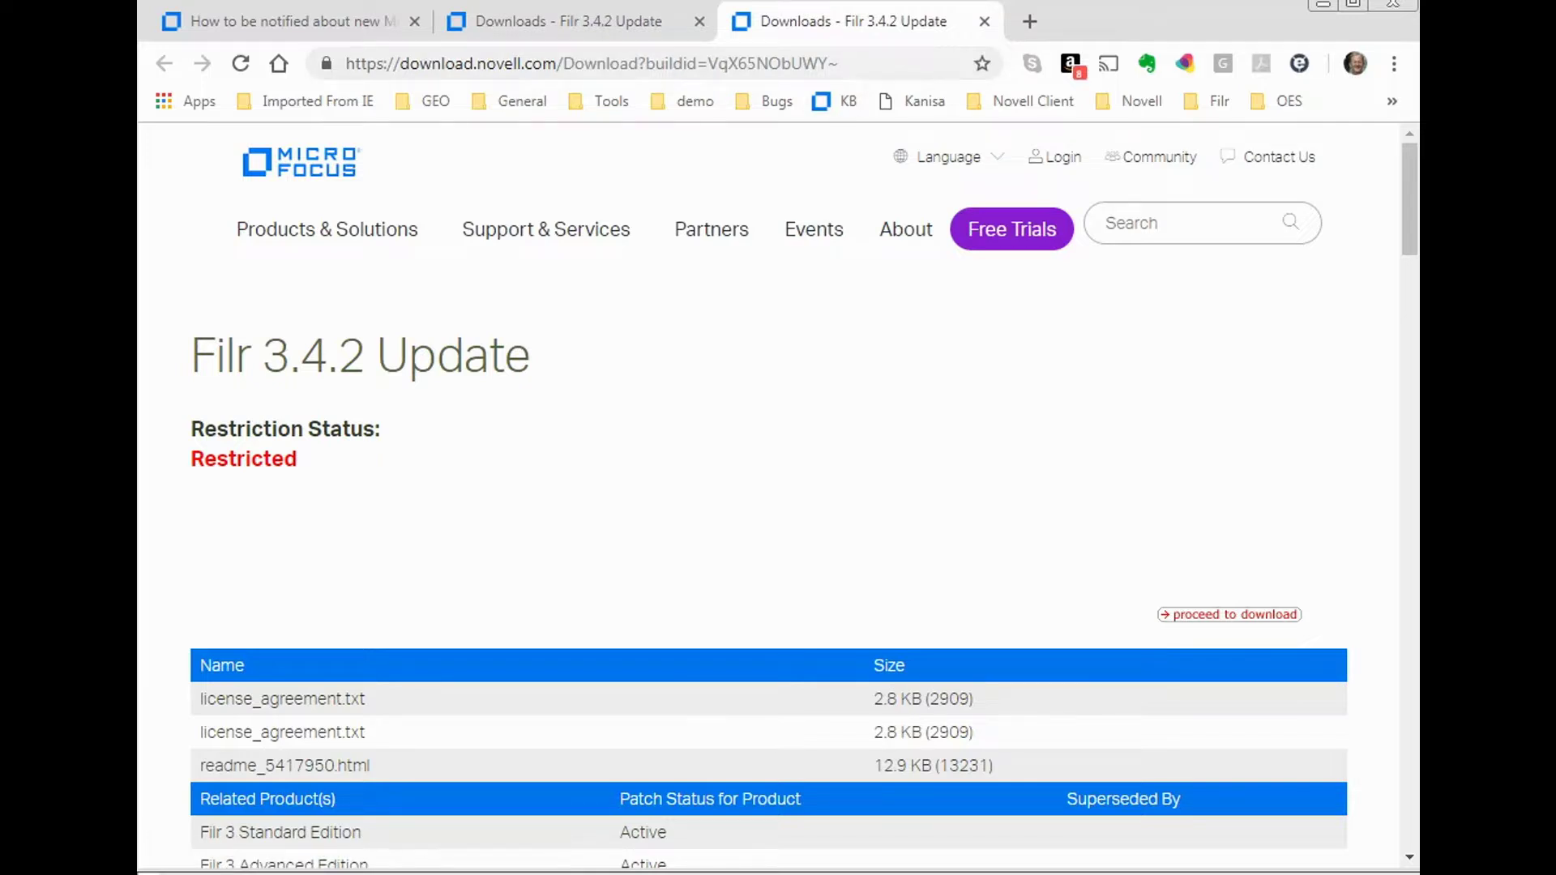
{"action": "scroll", "coordinate": [778, 486], "scroll_direction": "down", "scroll_amount": 5}
{"action": "scroll", "coordinate": [778, 486], "scroll_direction": "down", "scroll_amount": 2}
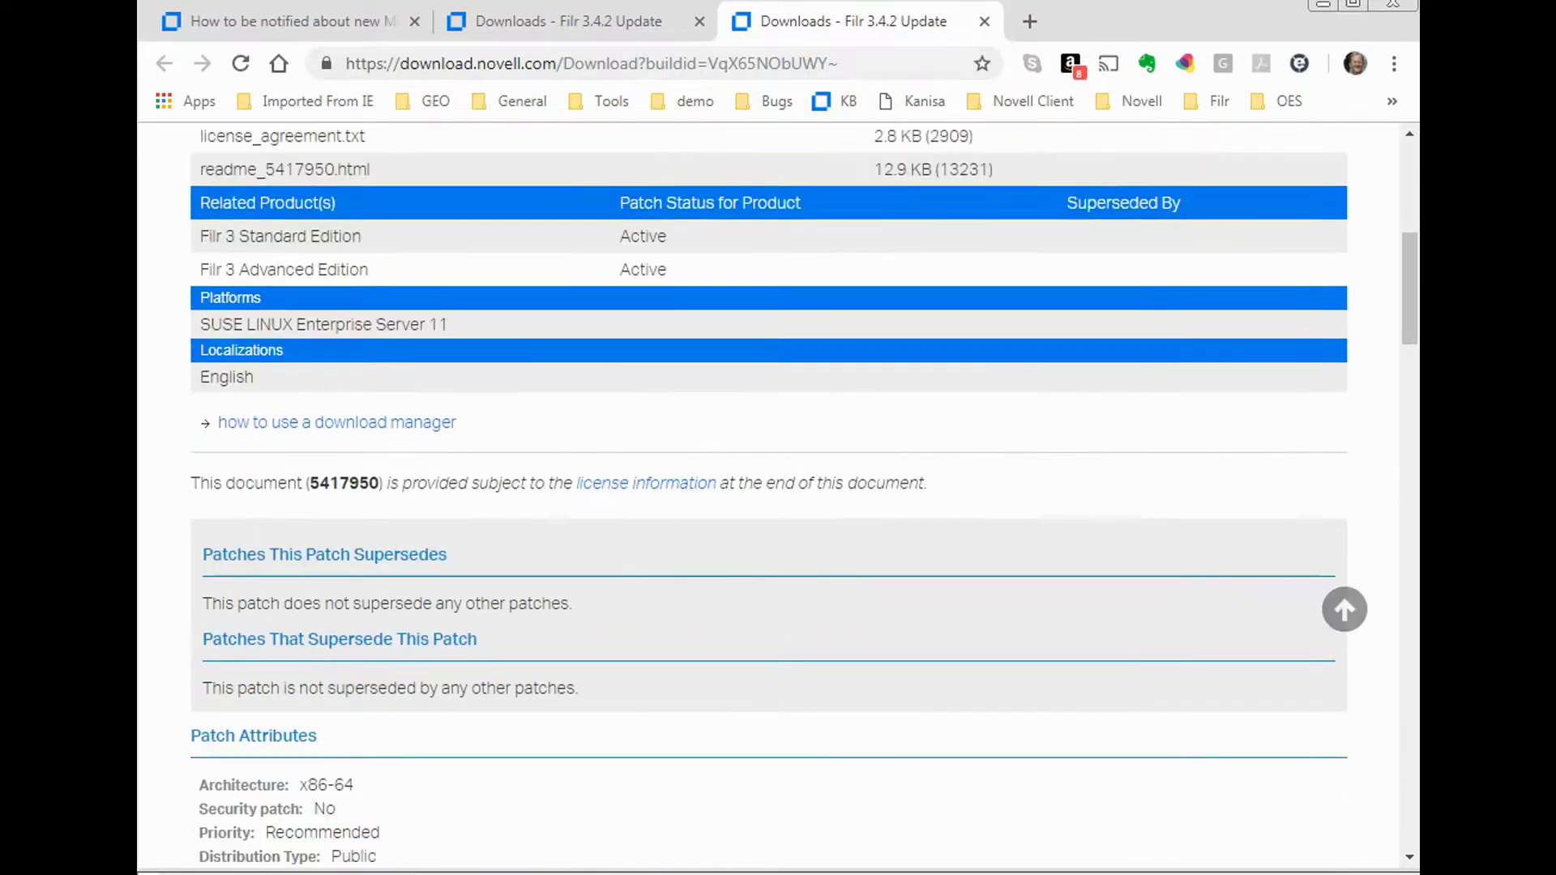
{"action": "scroll", "coordinate": [778, 486], "scroll_direction": "down", "scroll_amount": 2}
{"action": "scroll", "coordinate": [778, 487], "scroll_direction": "down", "scroll_amount": 5}
{"action": "scroll", "coordinate": [778, 487], "scroll_direction": "down", "scroll_amount": 2}
{"action": "scroll", "coordinate": [778, 486], "scroll_direction": "down", "scroll_amount": 5}
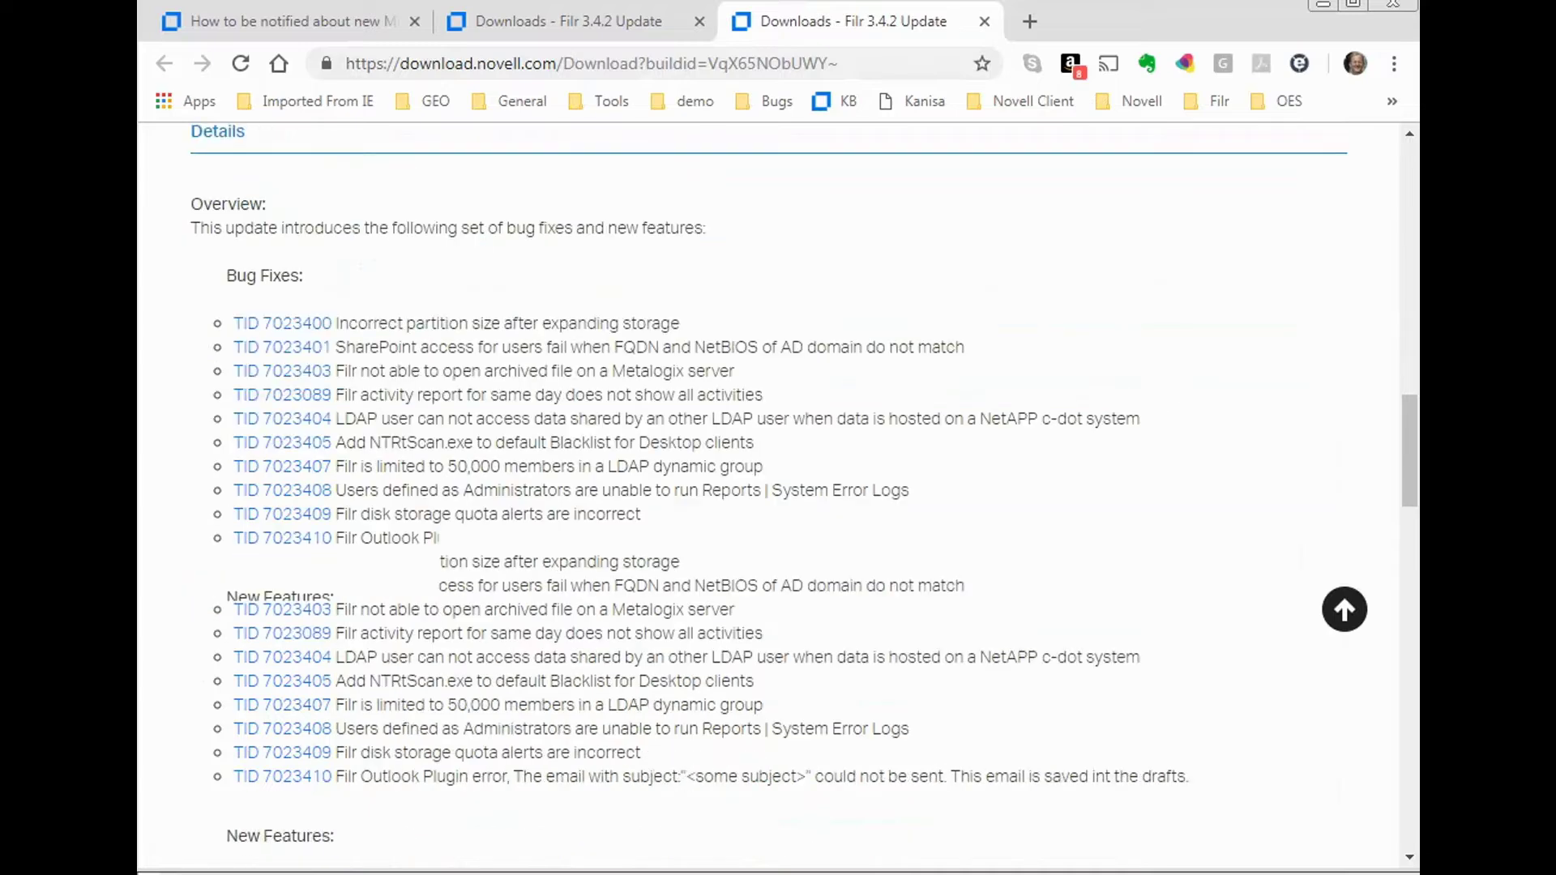
{"action": "scroll", "coordinate": [778, 486], "scroll_direction": "down", "scroll_amount": 2}
{"action": "scroll", "coordinate": [778, 486], "scroll_direction": "down", "scroll_amount": 2}
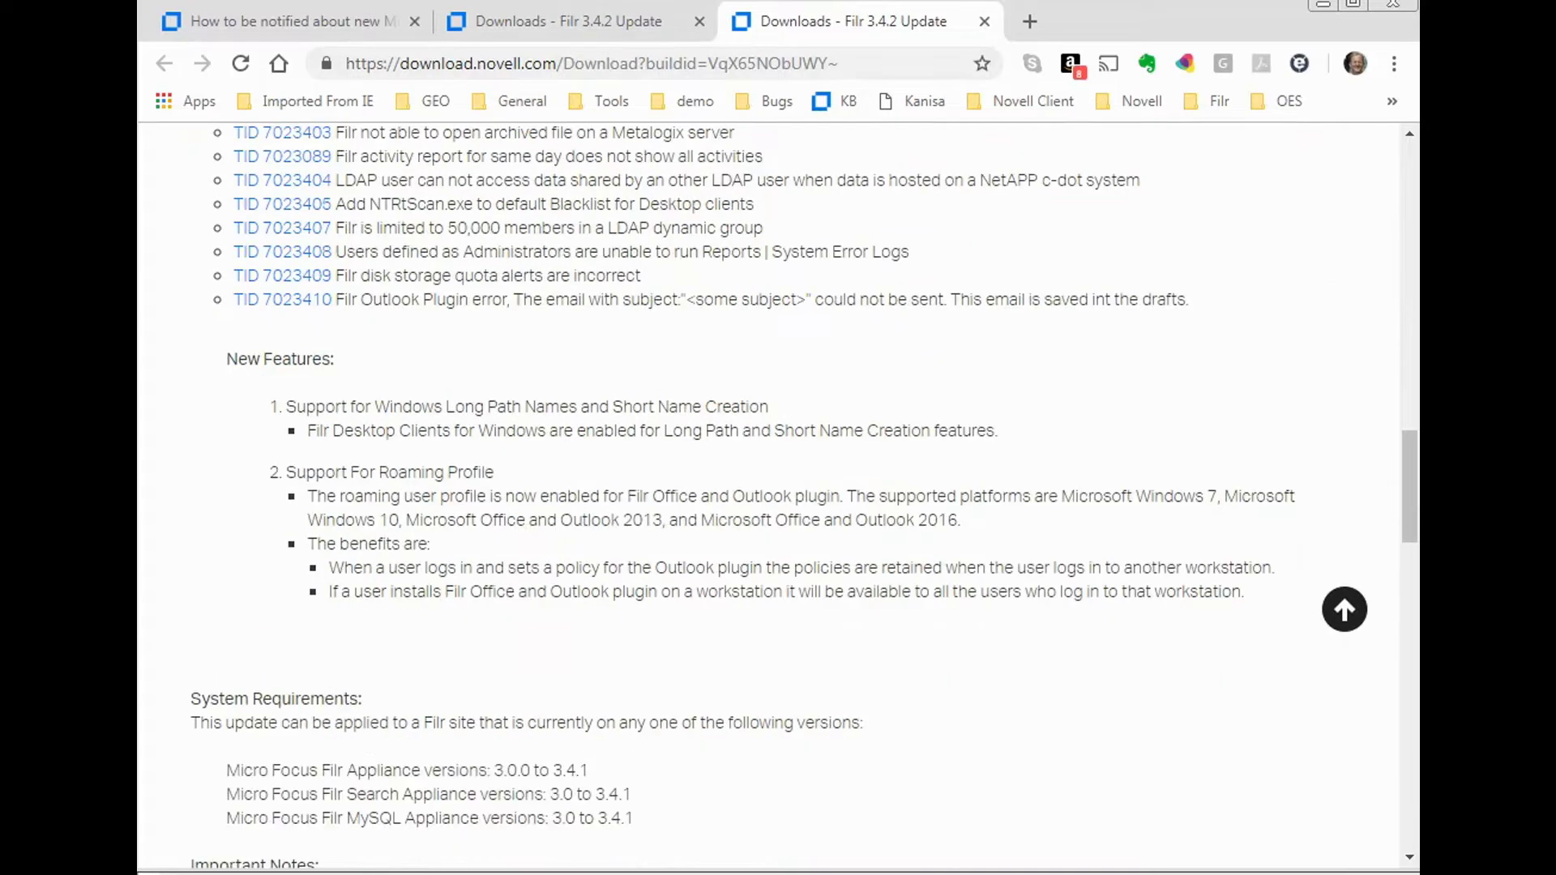
{"action": "scroll", "coordinate": [778, 486], "scroll_direction": "down", "scroll_amount": 1}
{"action": "scroll", "coordinate": [778, 486], "scroll_direction": "down", "scroll_amount": 2}
{"action": "scroll", "coordinate": [778, 487], "scroll_direction": "down", "scroll_amount": 3}
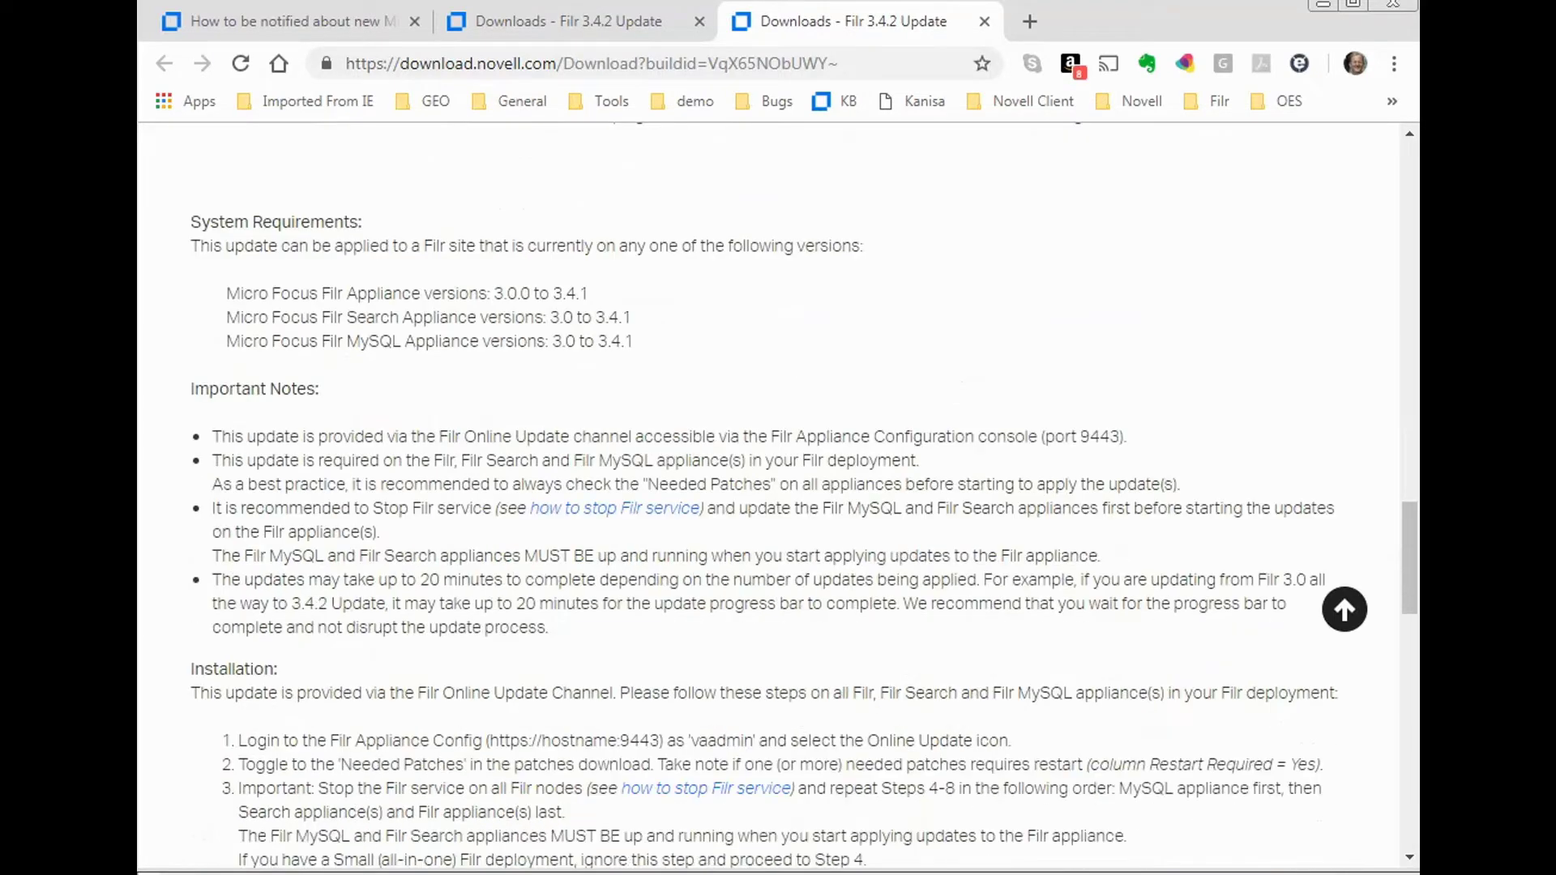
{"action": "scroll", "coordinate": [778, 486], "scroll_direction": "down", "scroll_amount": 4}
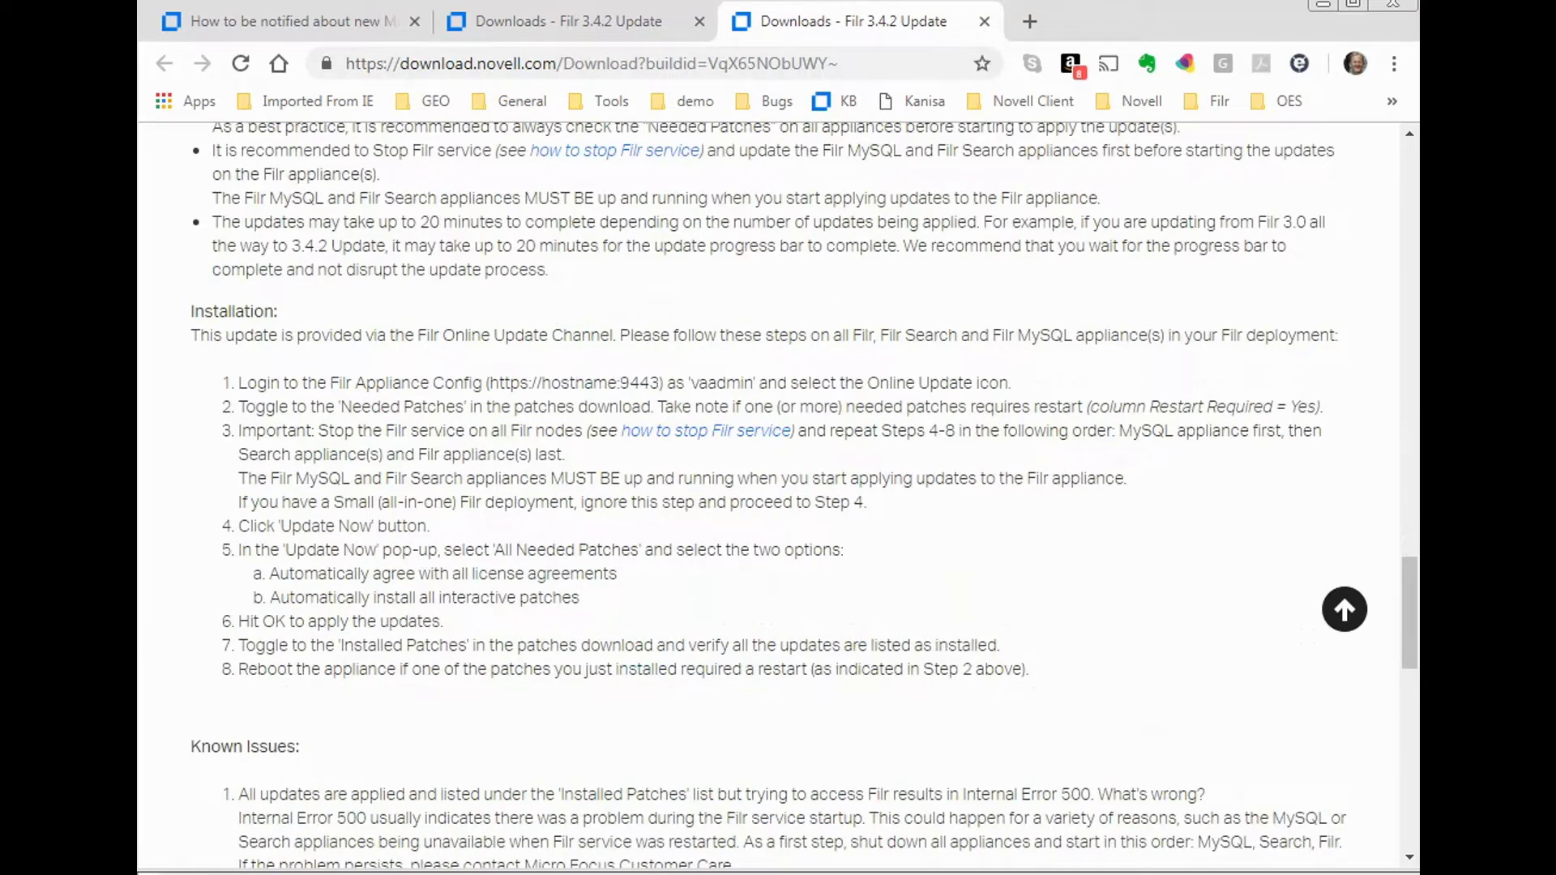
{"action": "triple_click", "coordinate": [233, 311]}
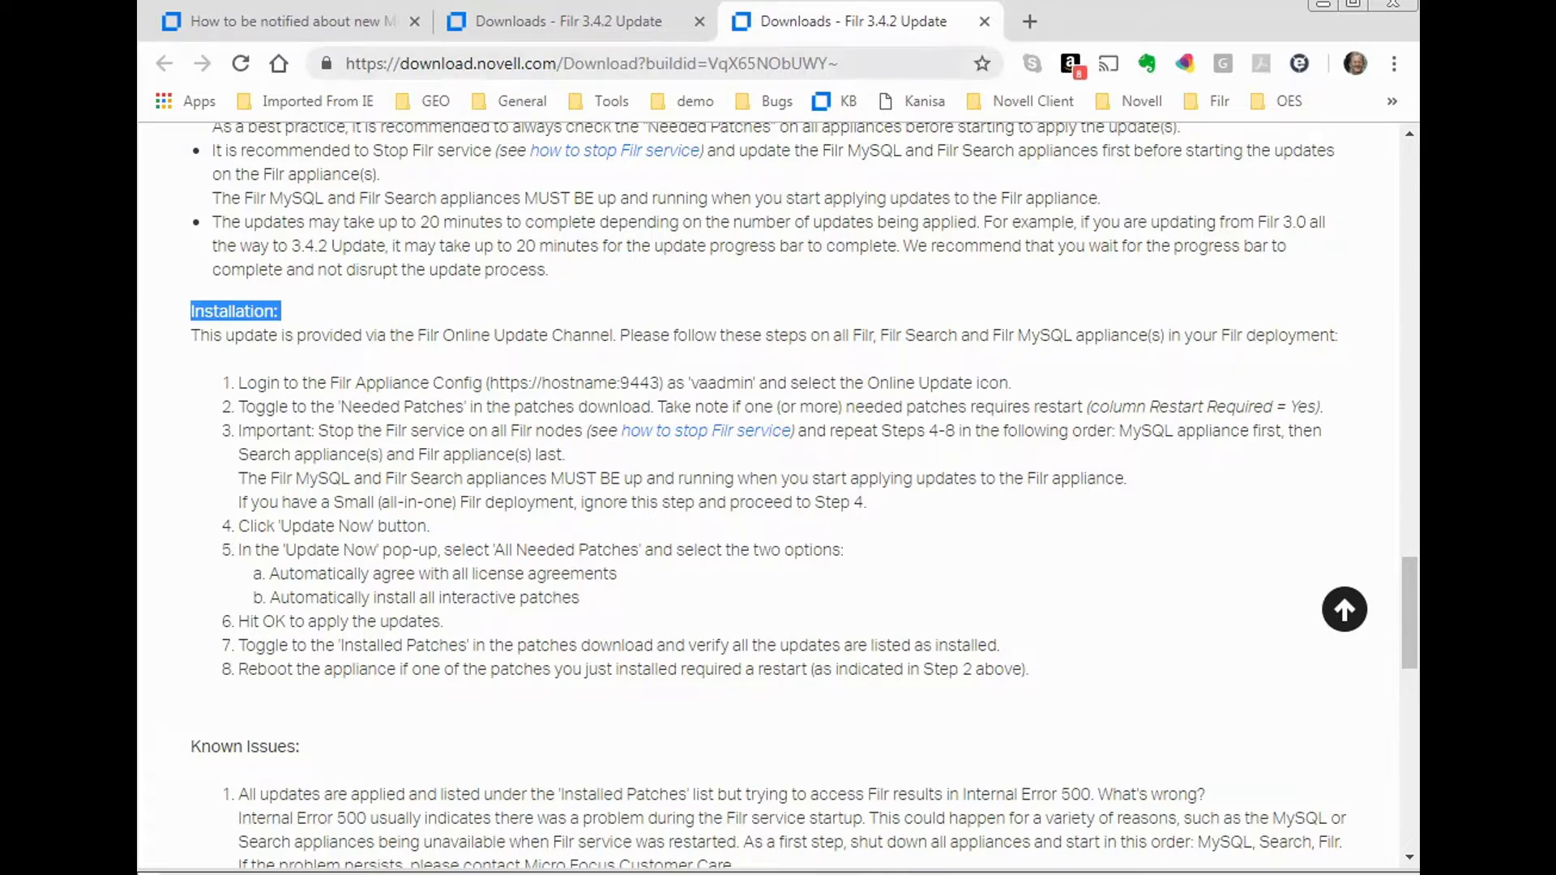
Step: Open all five Filr 3.0 Large bookmarks from the demo folder in a new window
{"action": "right_click", "coordinate": [690, 102]}
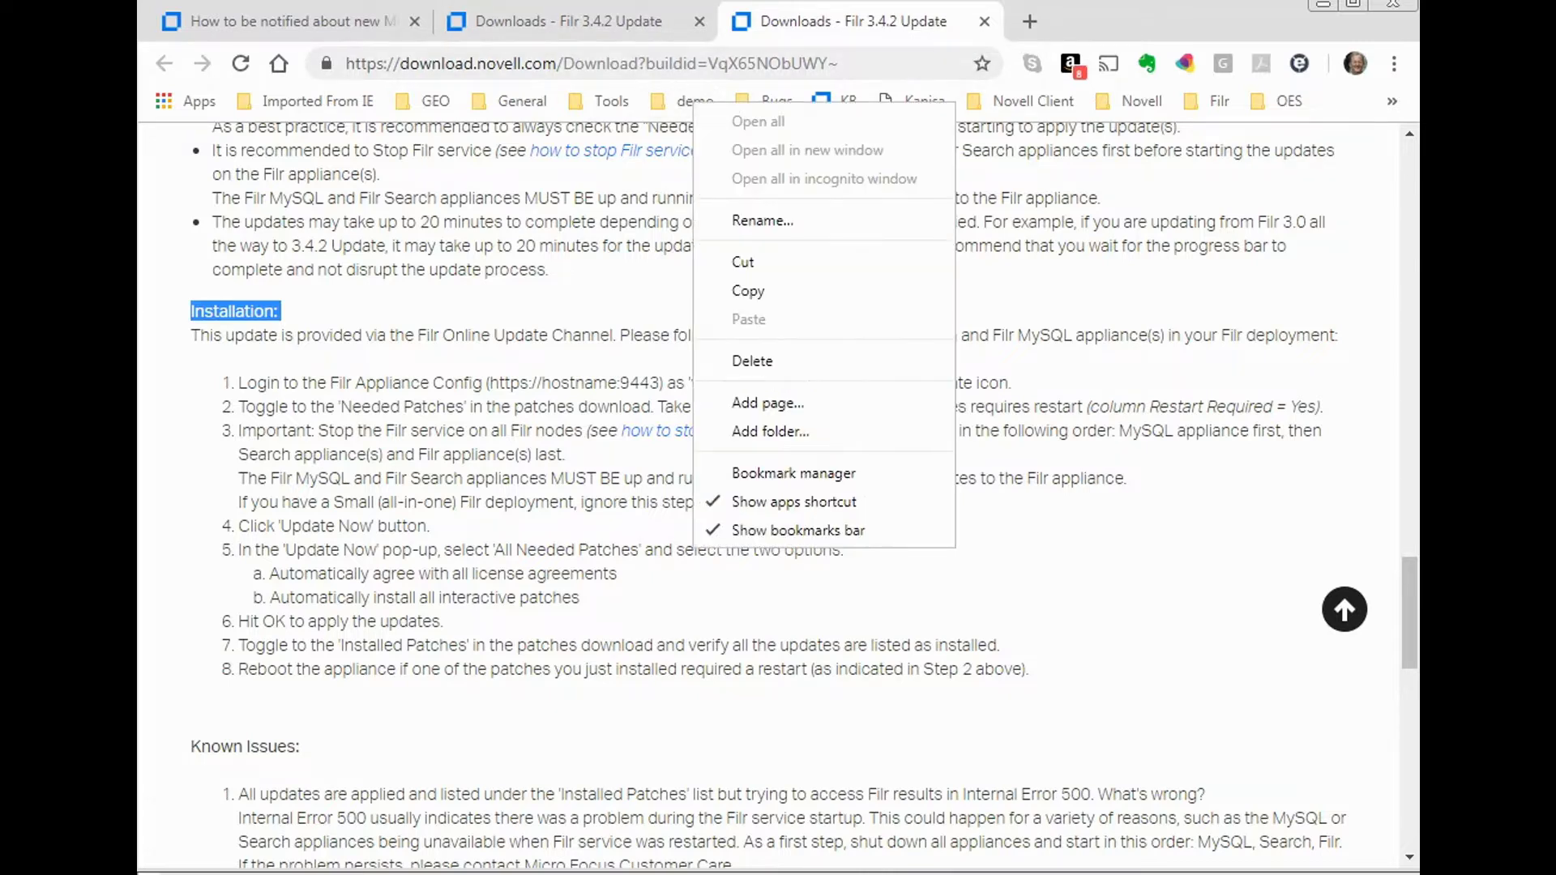
{"action": "left_click", "coordinate": [690, 102]}
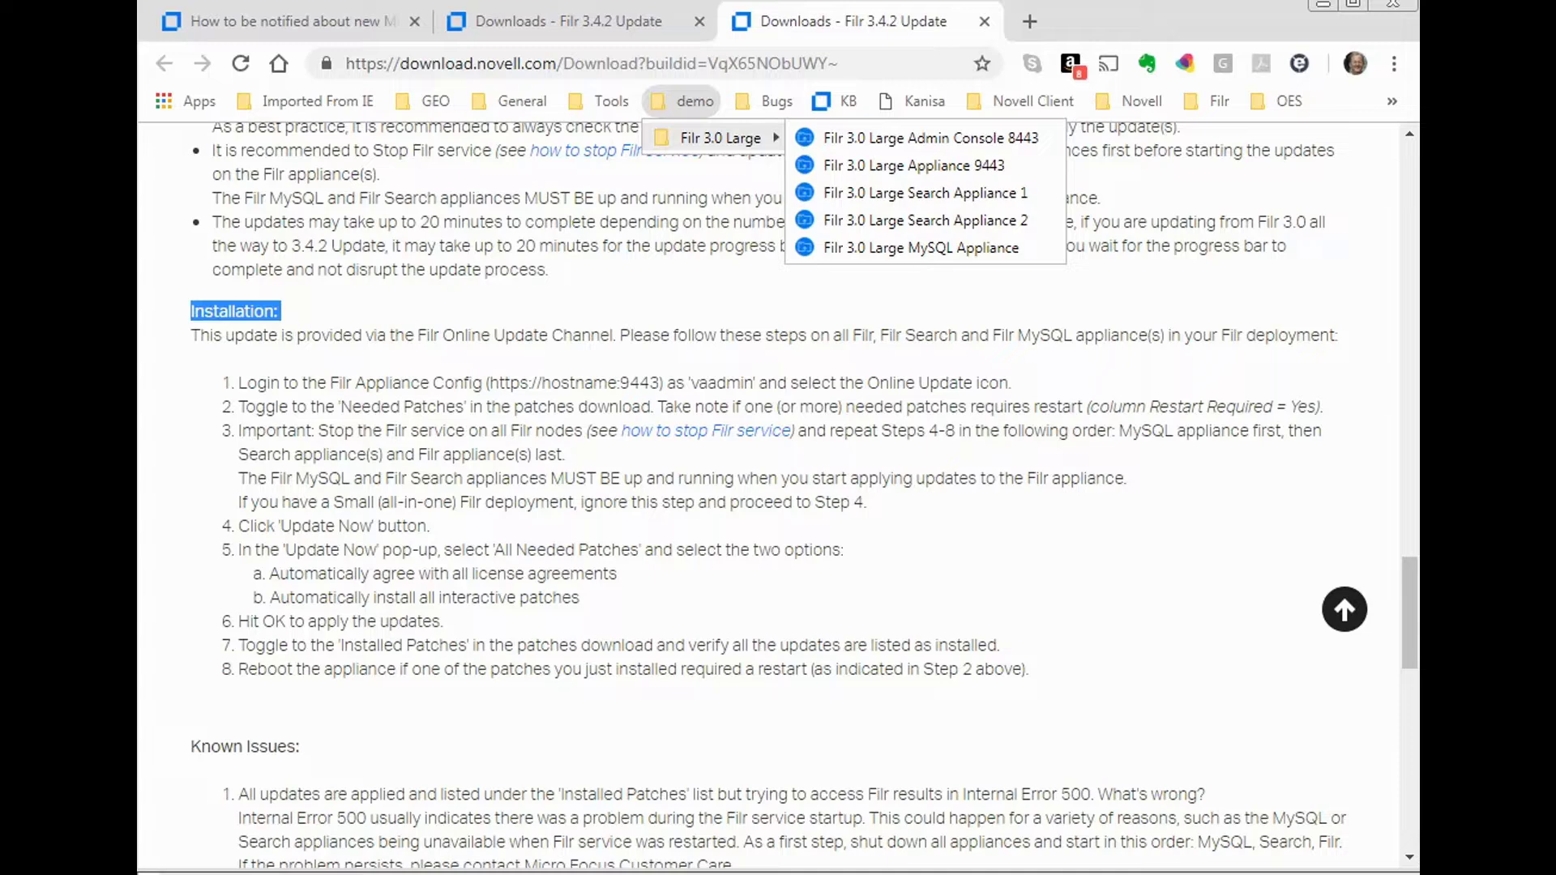
{"action": "right_click", "coordinate": [714, 138]}
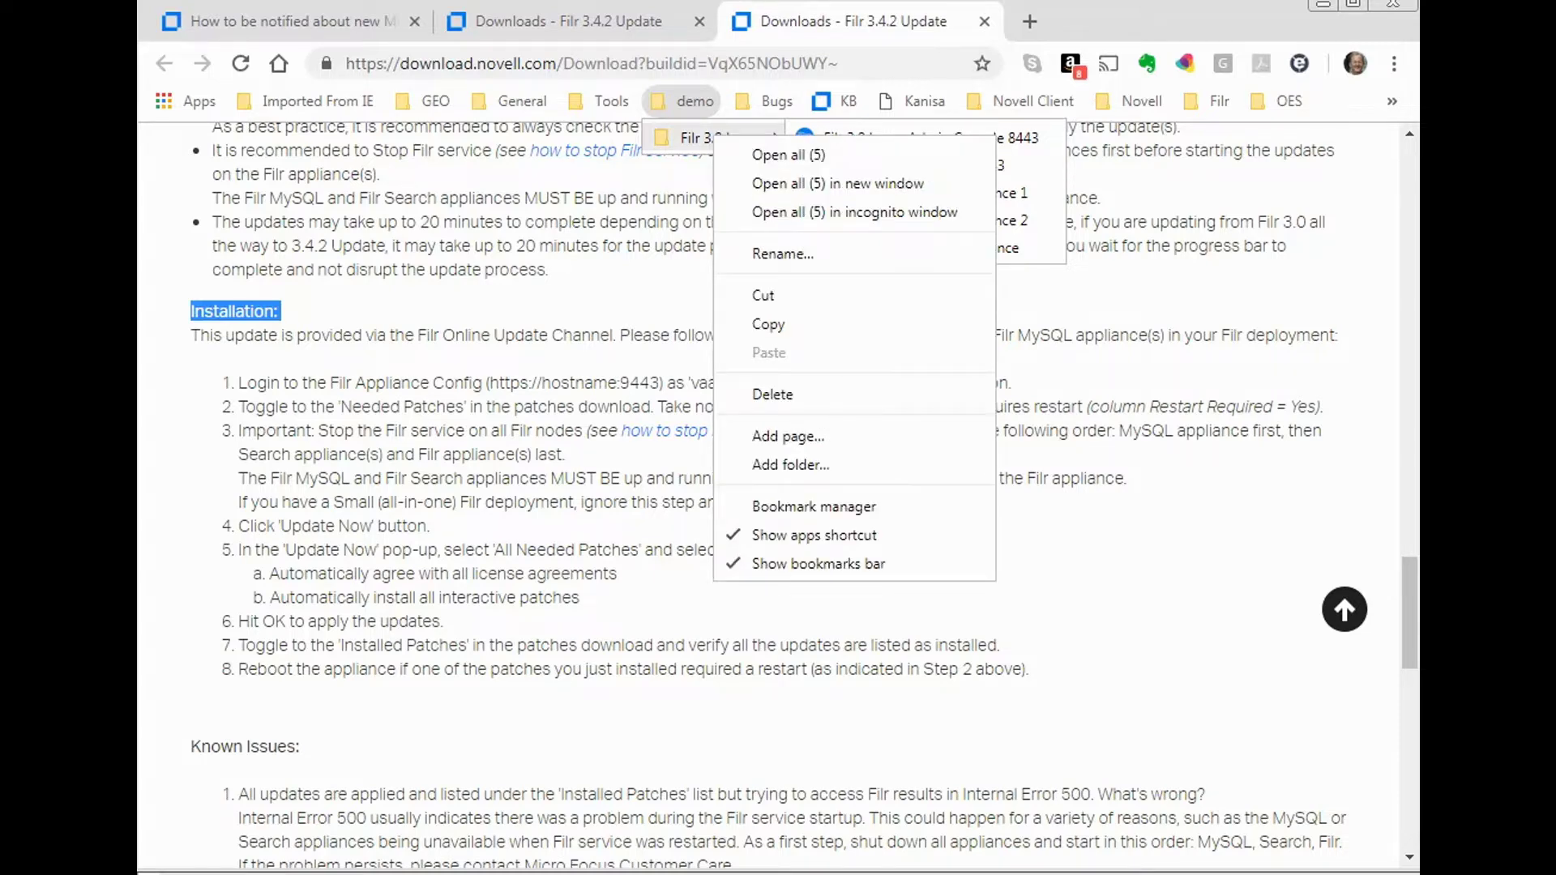
{"action": "left_click", "coordinate": [837, 183]}
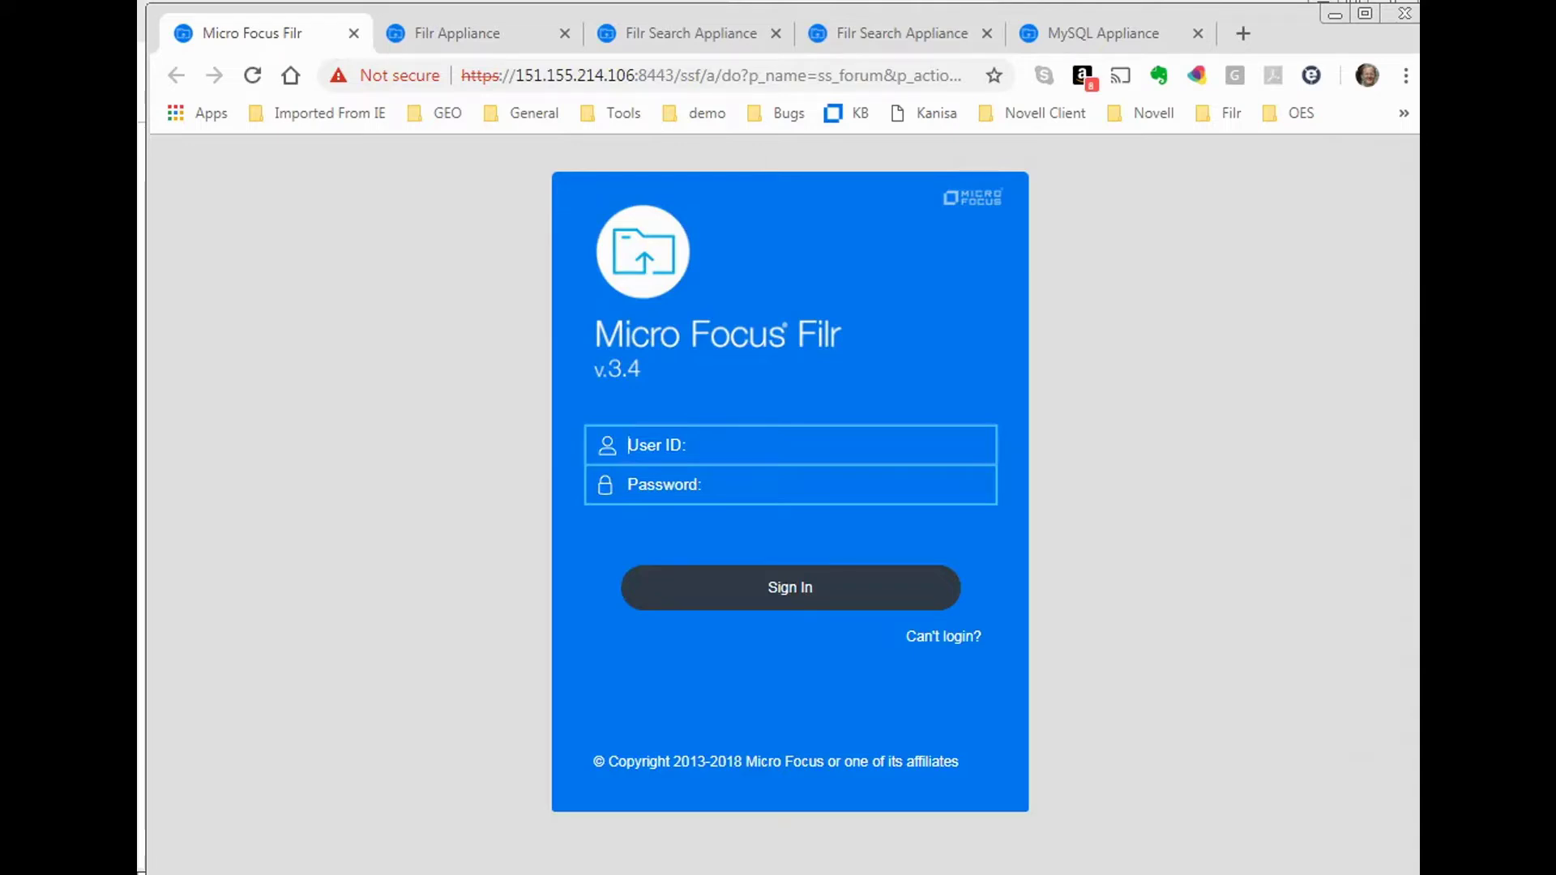
{"action": "key", "text": "Tab"}
{"action": "key", "text": "Return"}
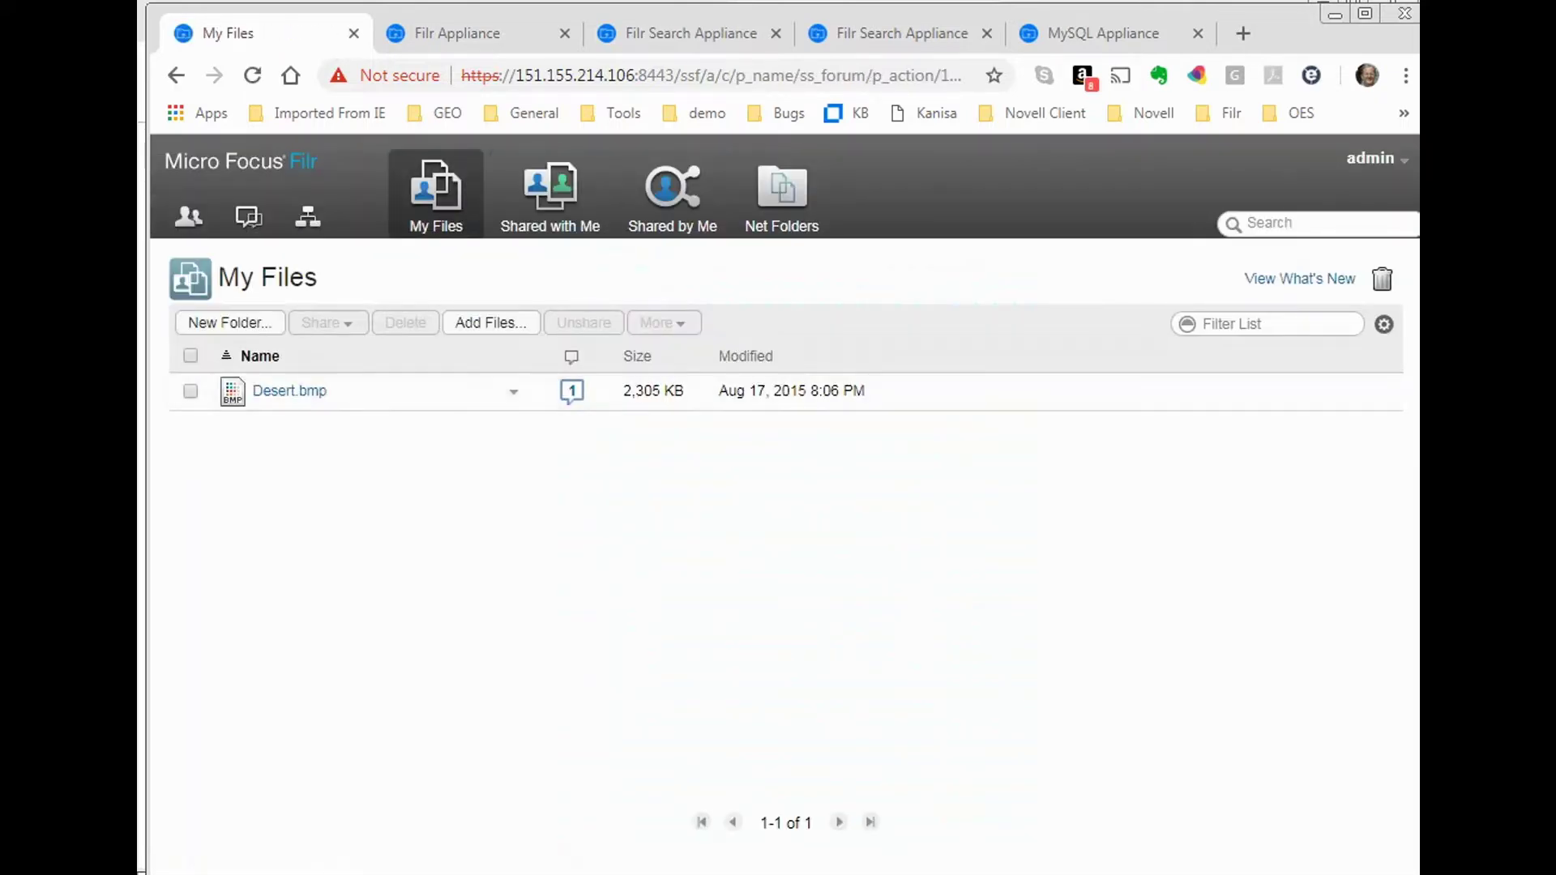
{"action": "left_click", "coordinate": [458, 32]}
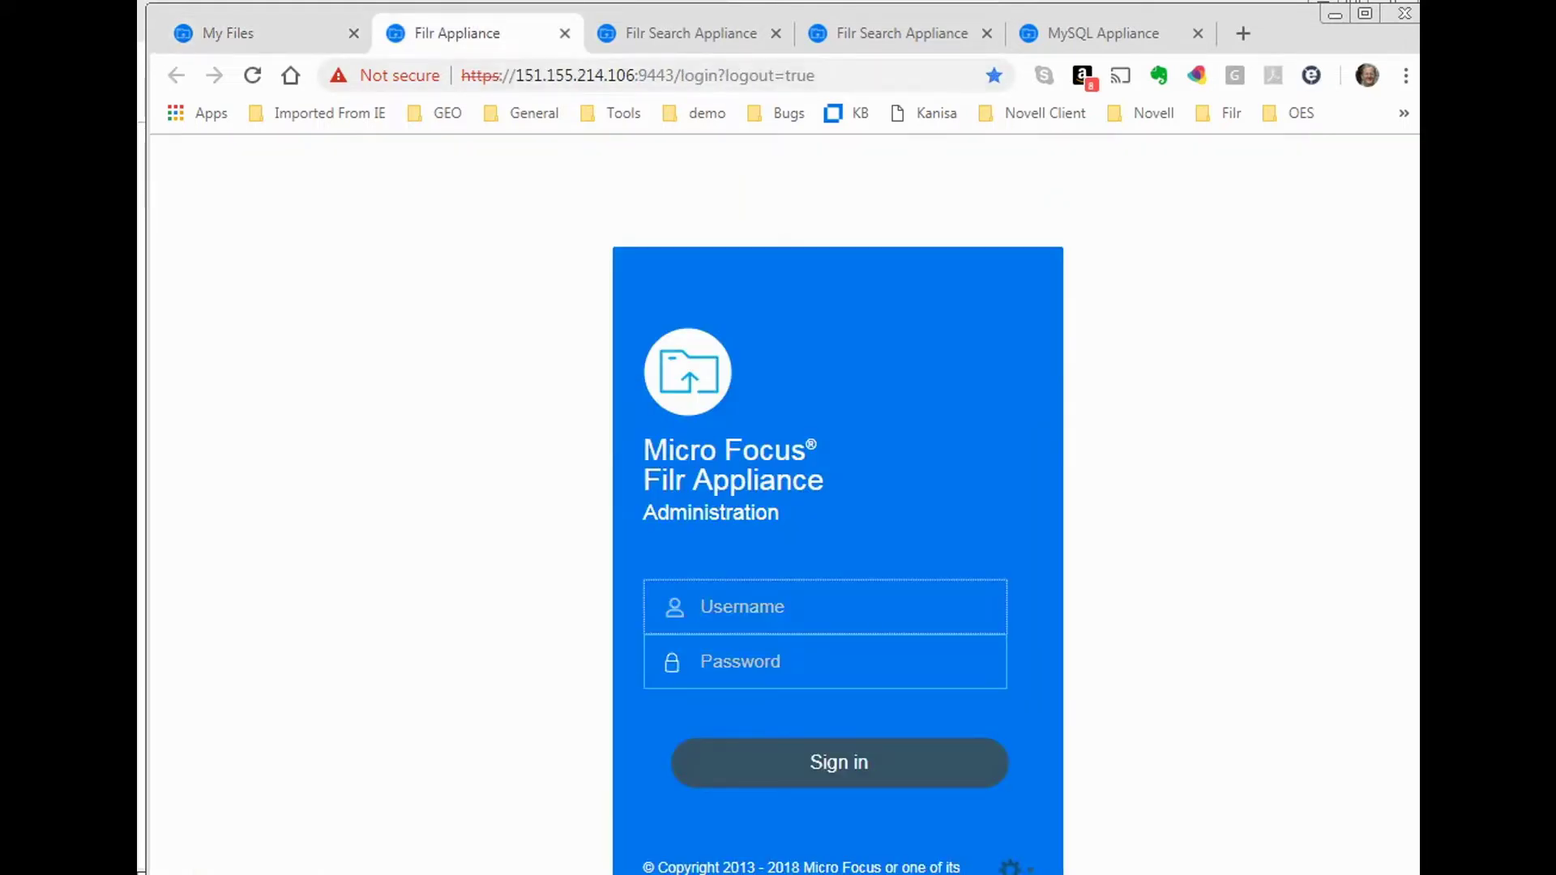
{"action": "key", "text": "Tab"}
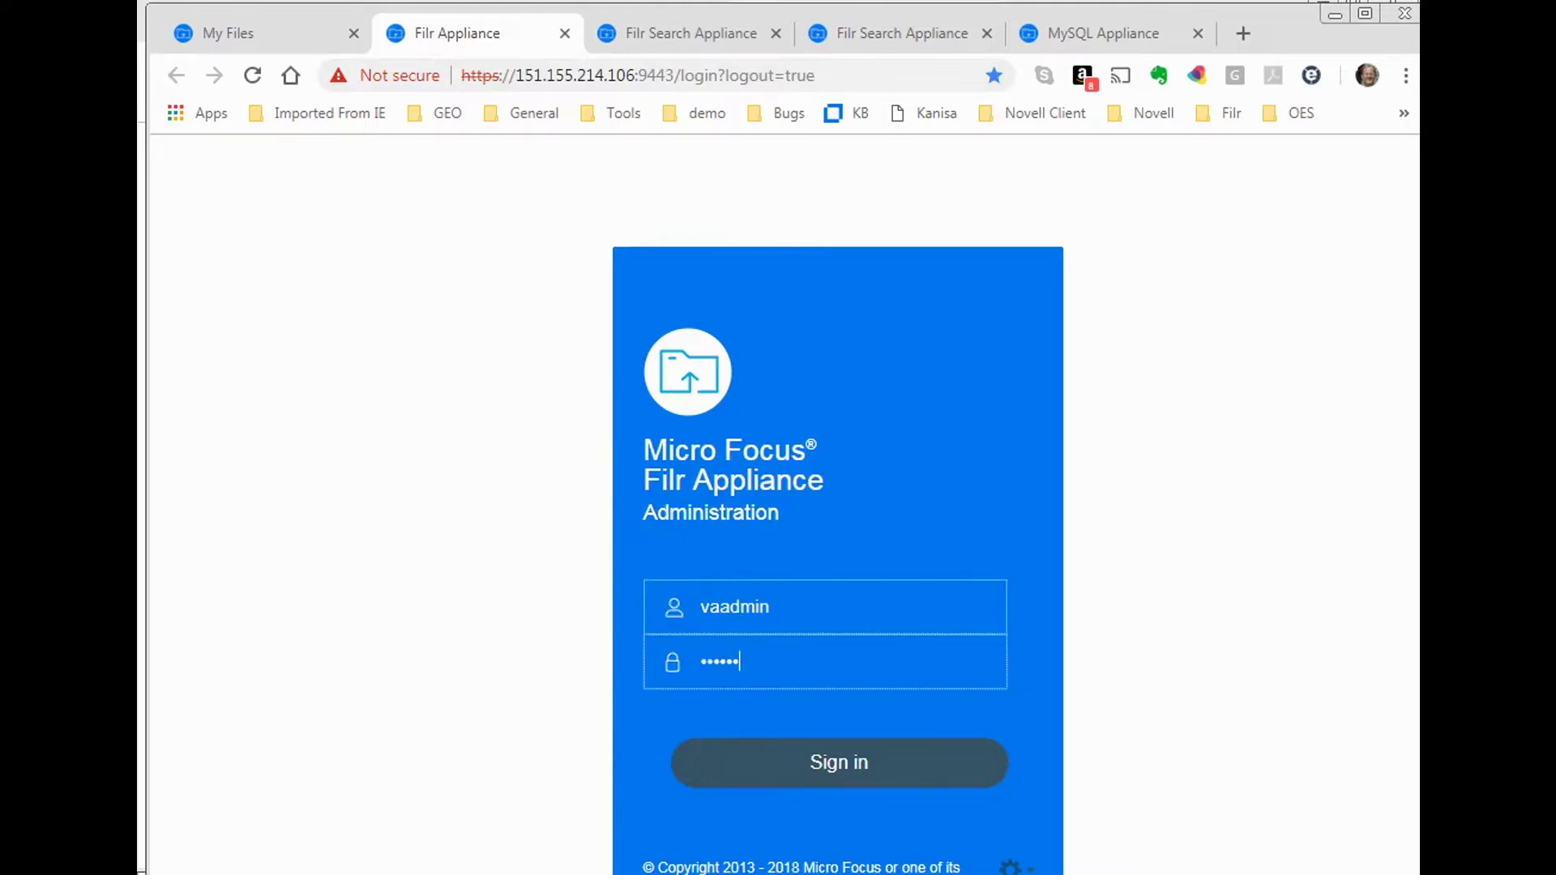
{"action": "key", "text": "Return"}
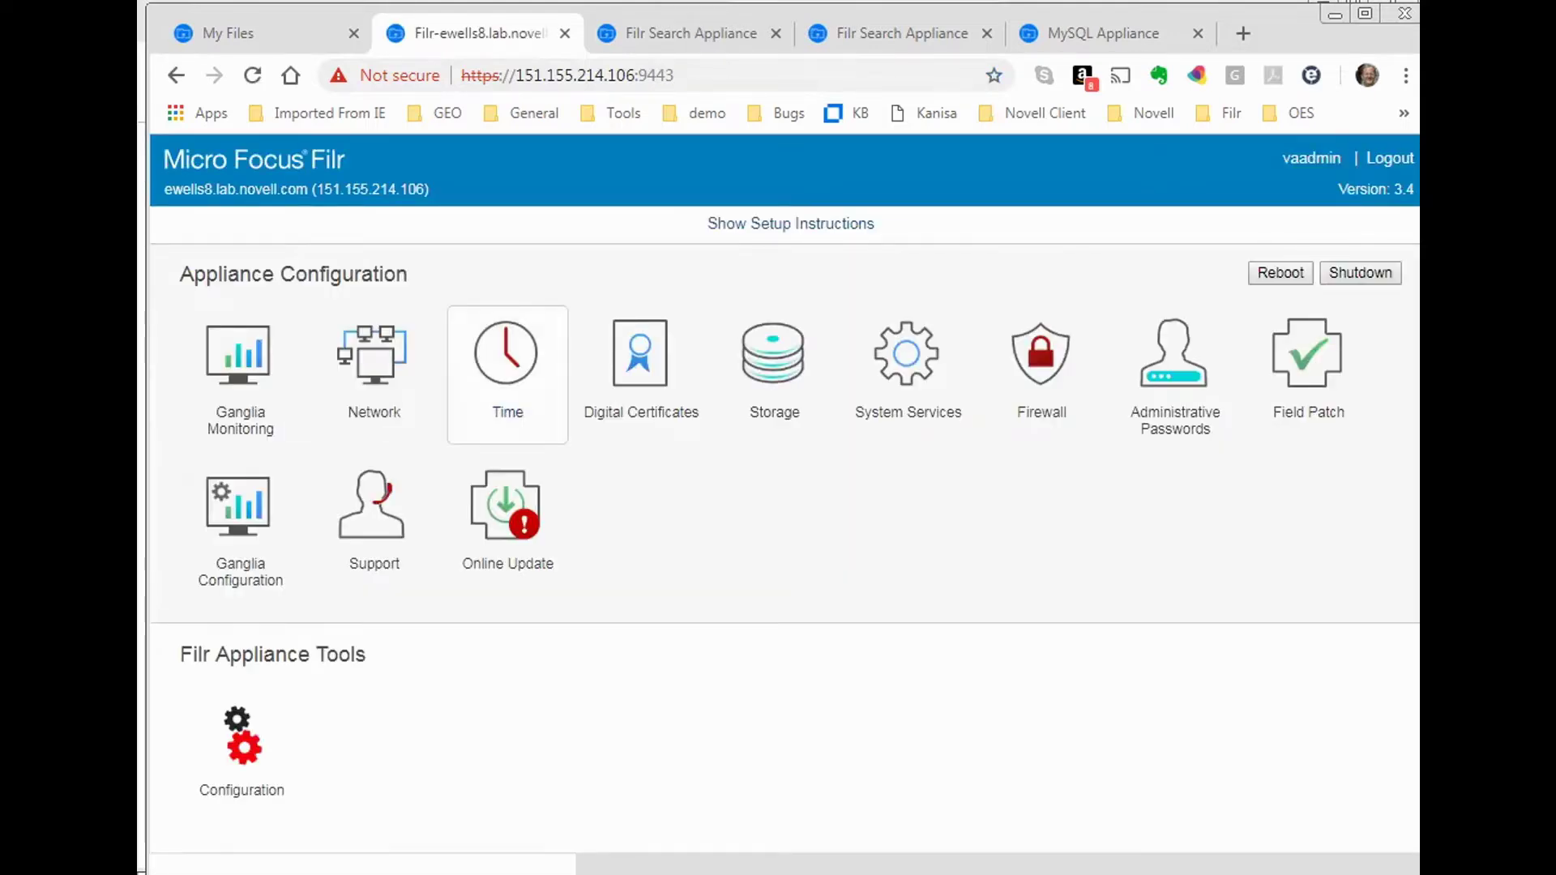
{"action": "left_click", "coordinate": [689, 33]}
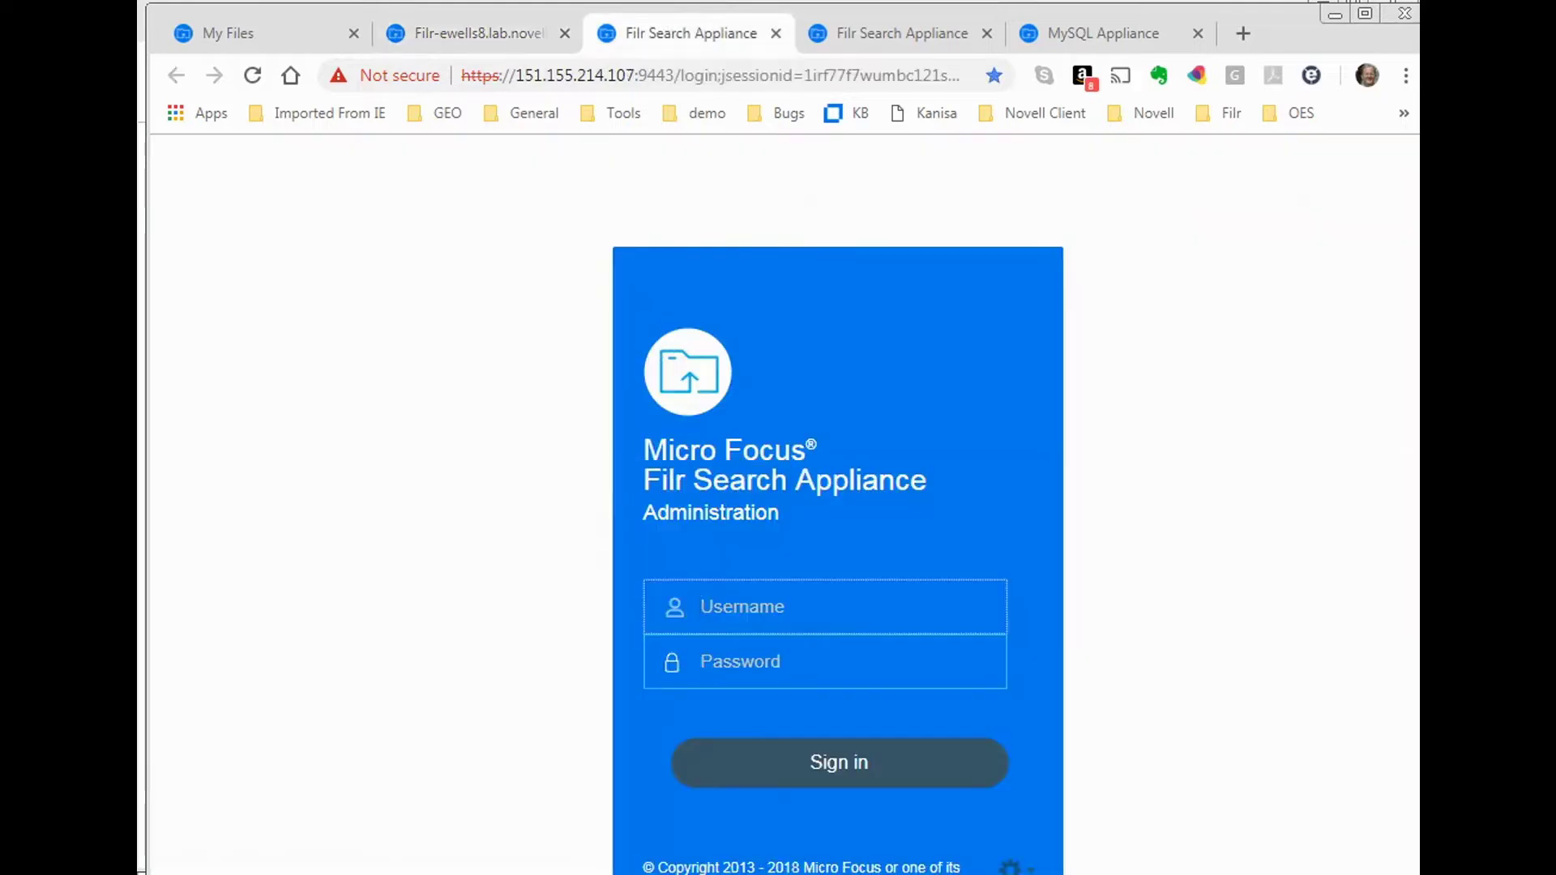
{"action": "type", "text": "vaadmi"}
{"action": "type", "text": "n"}
{"action": "key", "text": "Tab"}
{"action": "key", "text": "Return"}
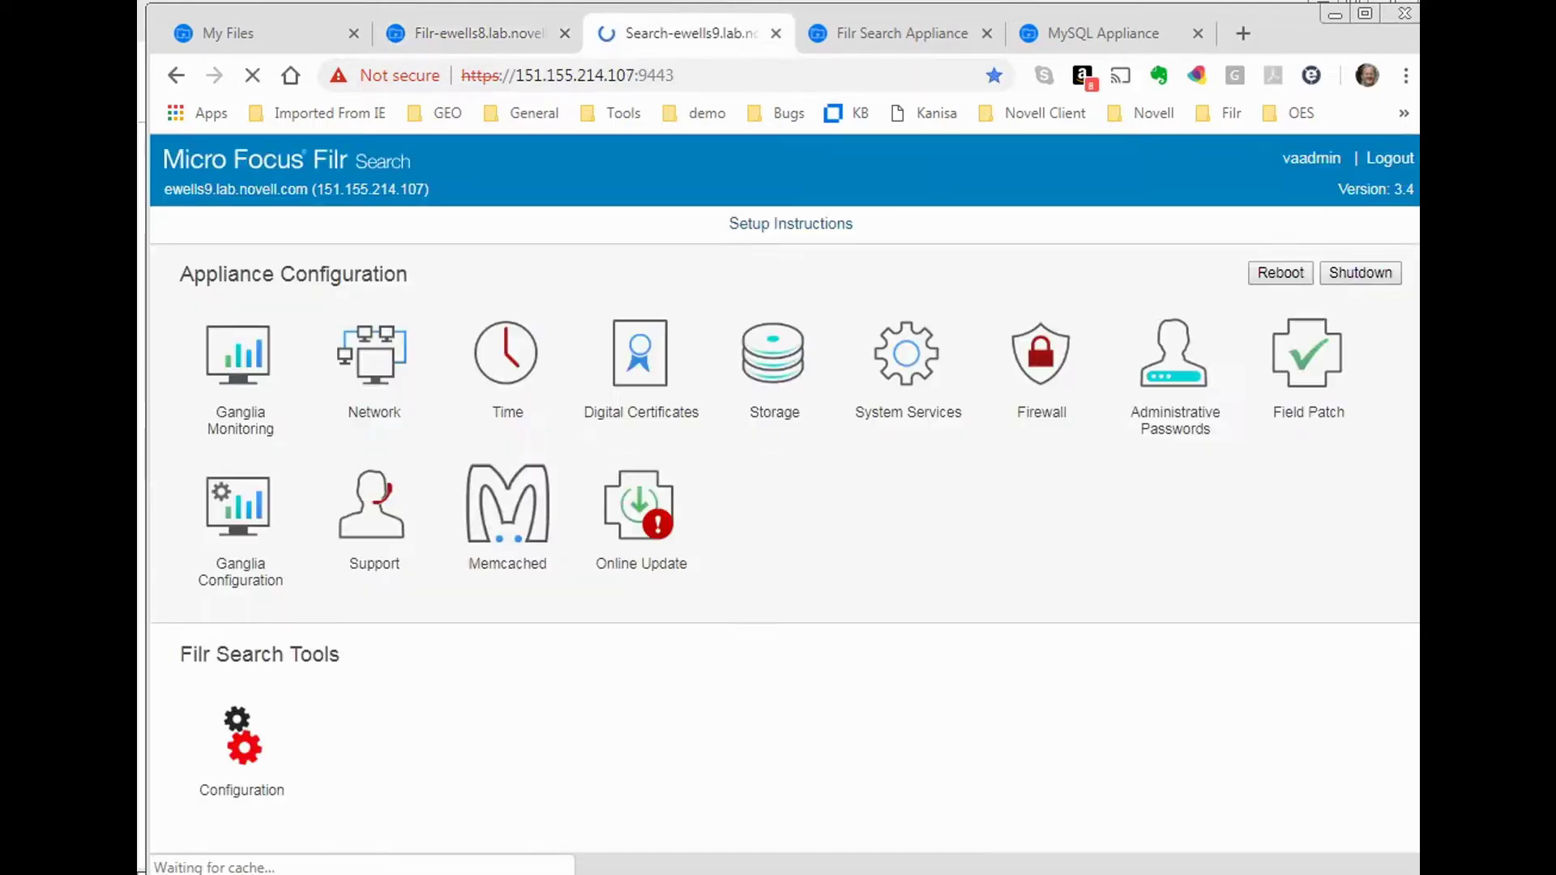
{"action": "left_click", "coordinate": [902, 34]}
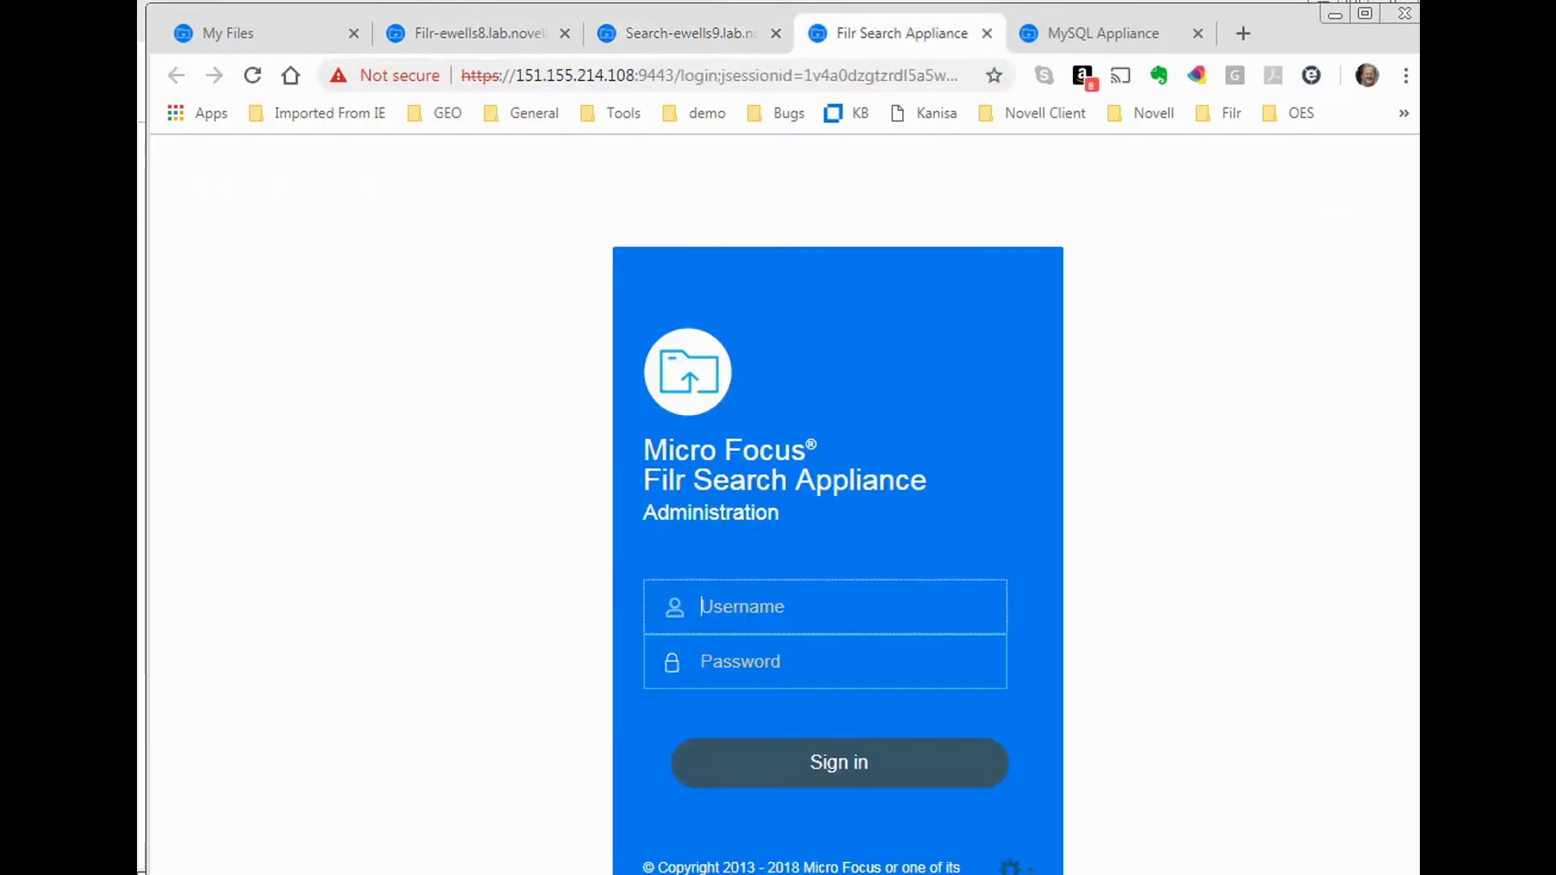
{"action": "type", "text": "v"}
{"action": "type", "text": "aadmin"}
{"action": "key", "text": "Tab"}
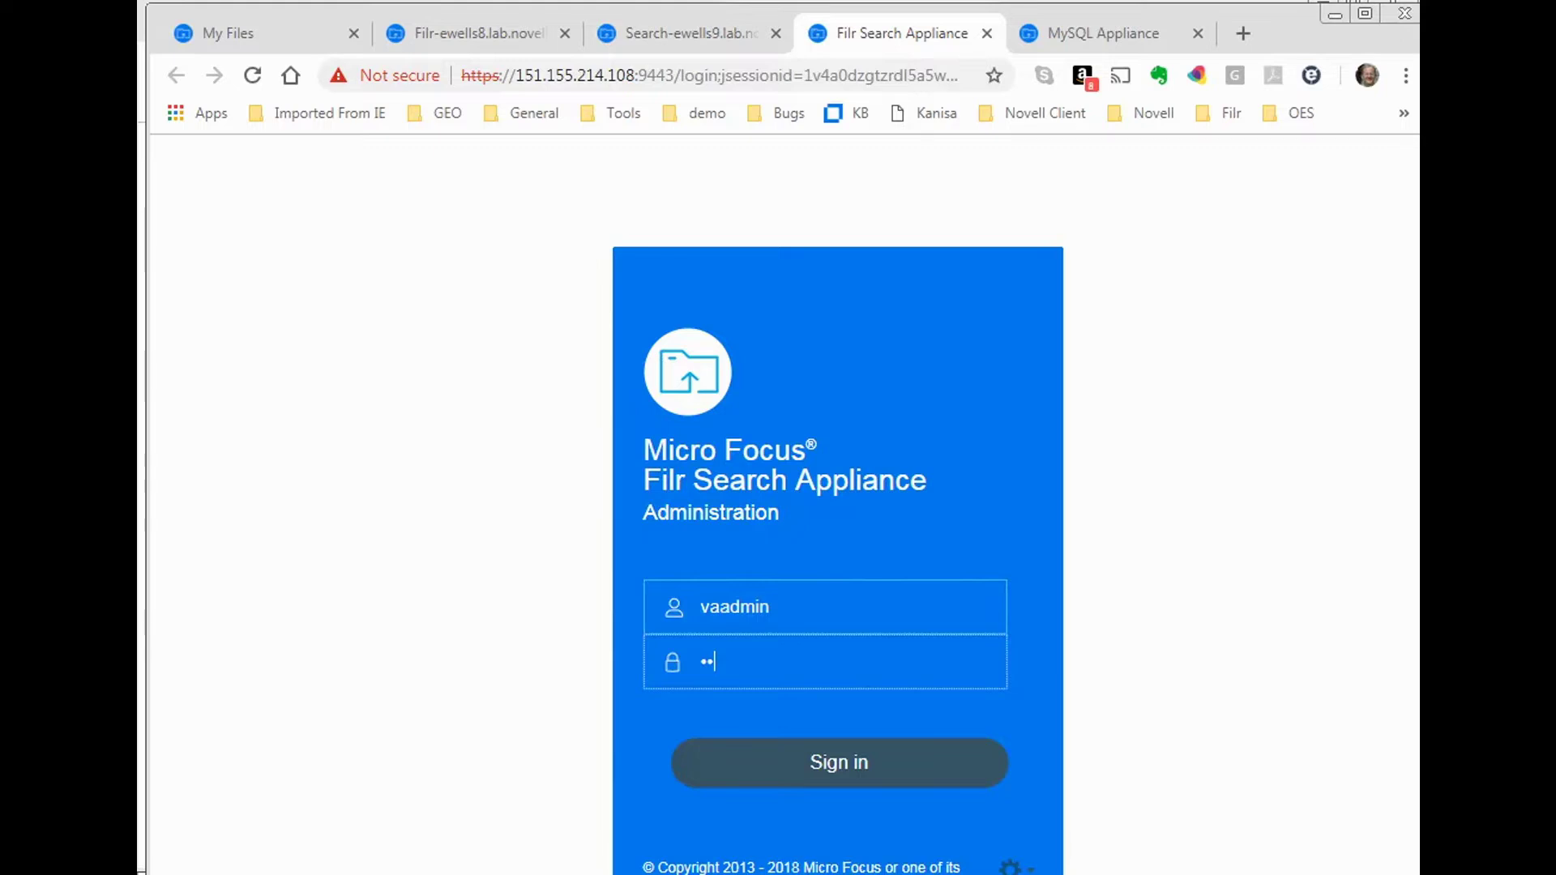
{"action": "key", "text": "Return"}
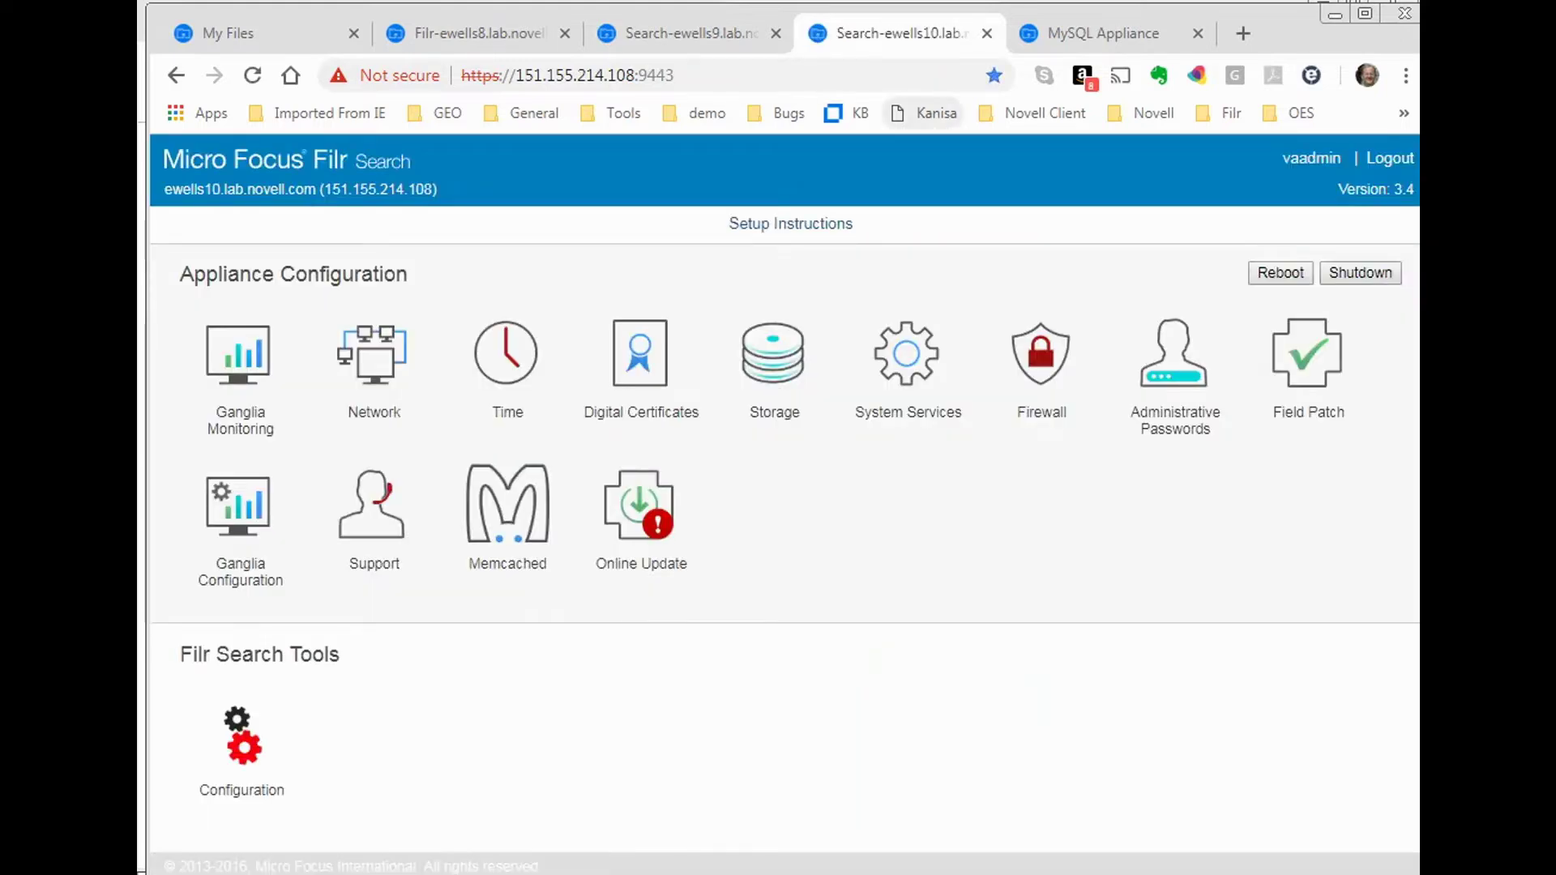
{"action": "left_click", "coordinate": [1102, 33]}
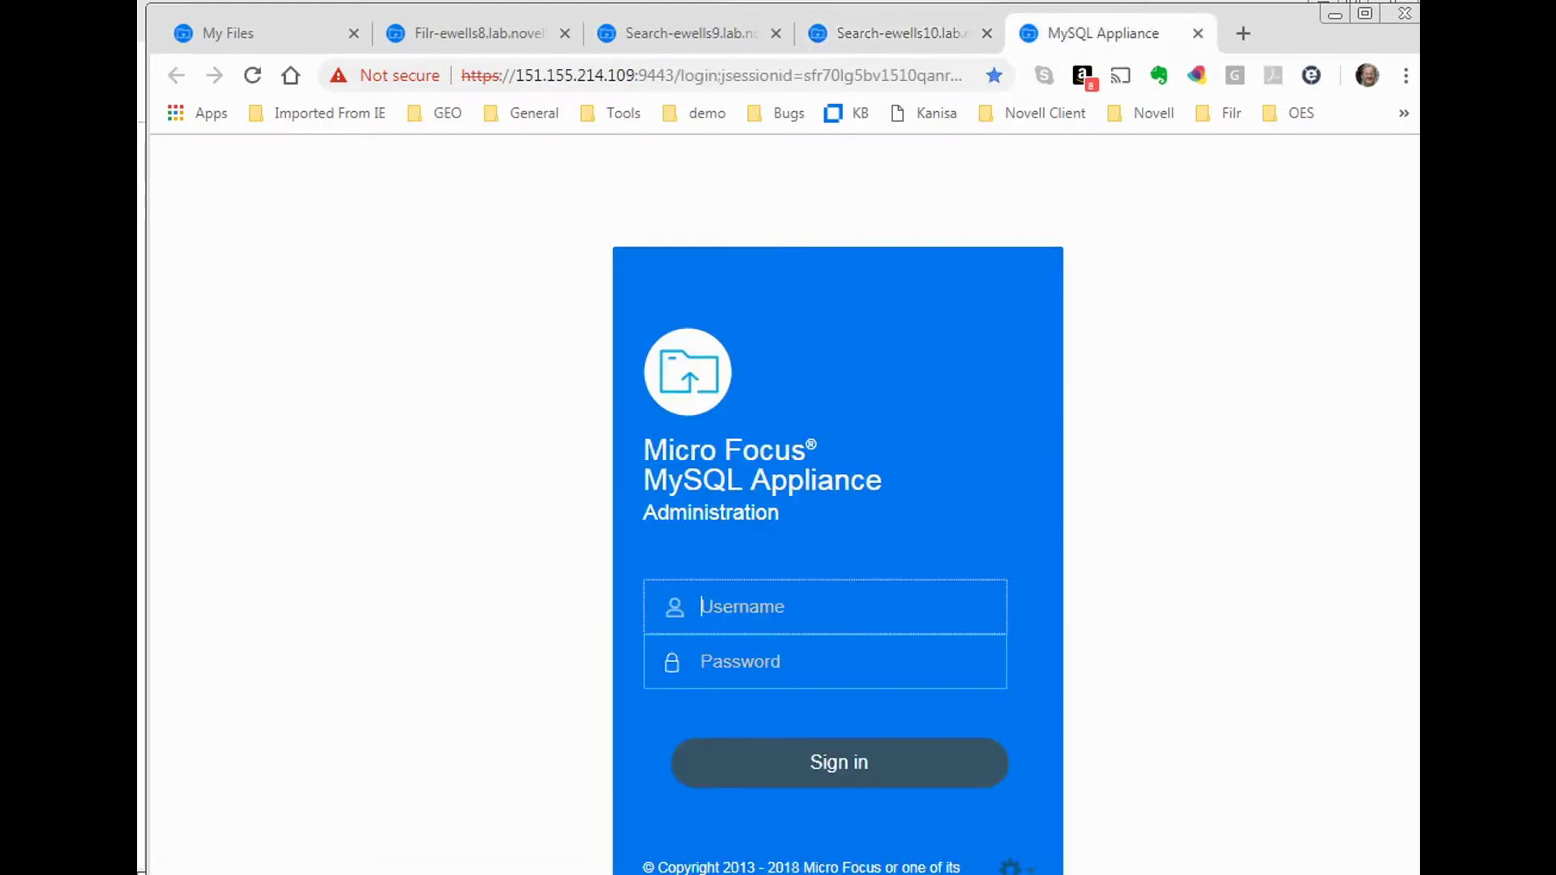
{"action": "type", "text": "vaad"}
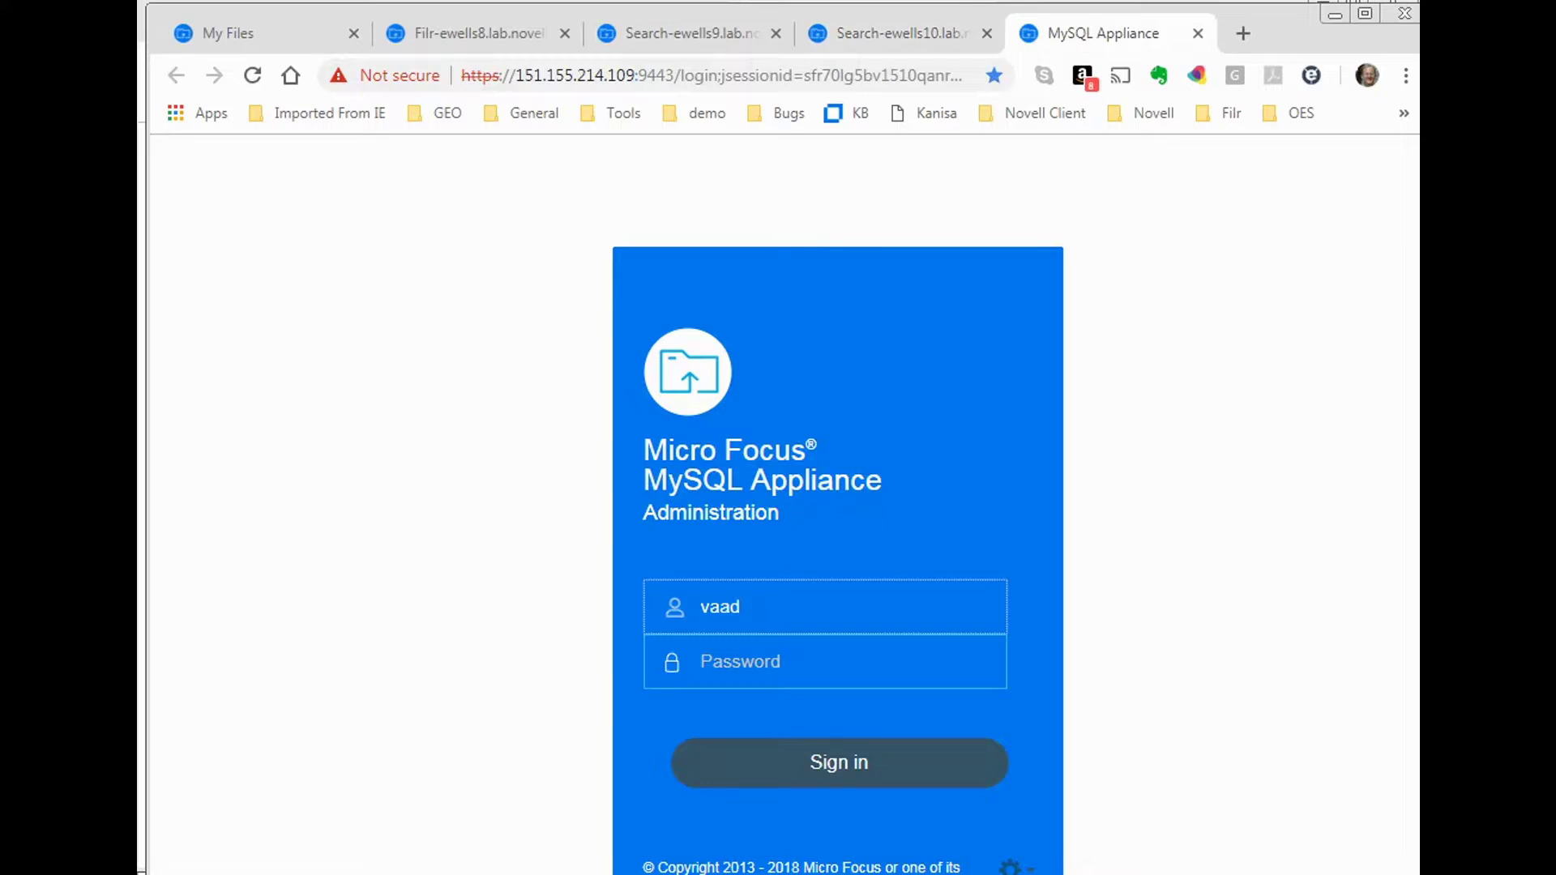
{"action": "type", "text": "min"}
{"action": "key", "text": "Tab"}
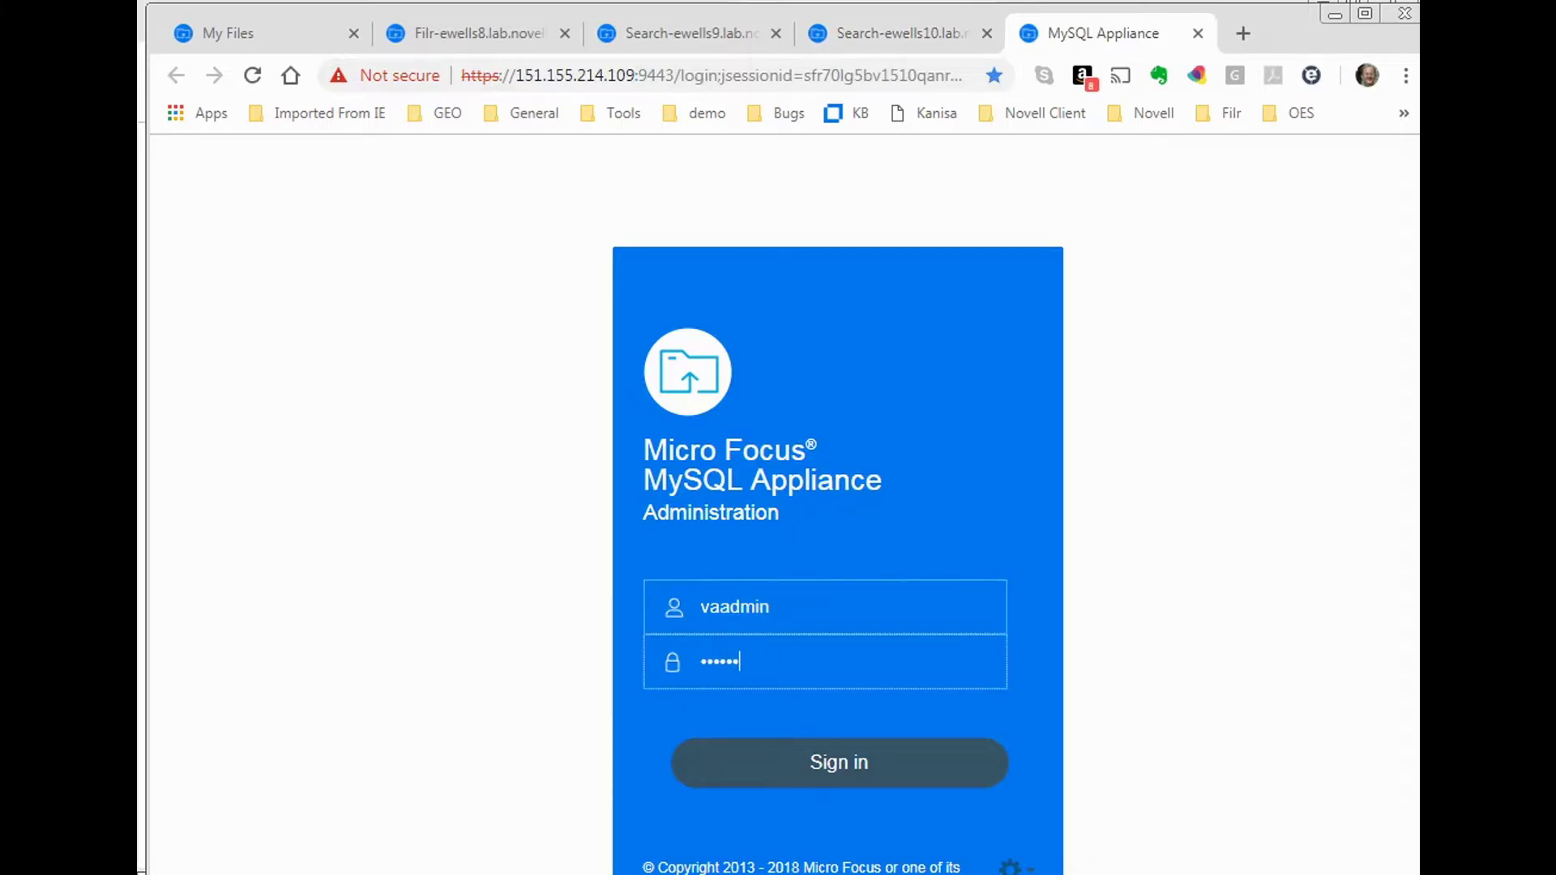
{"action": "key", "text": "Return"}
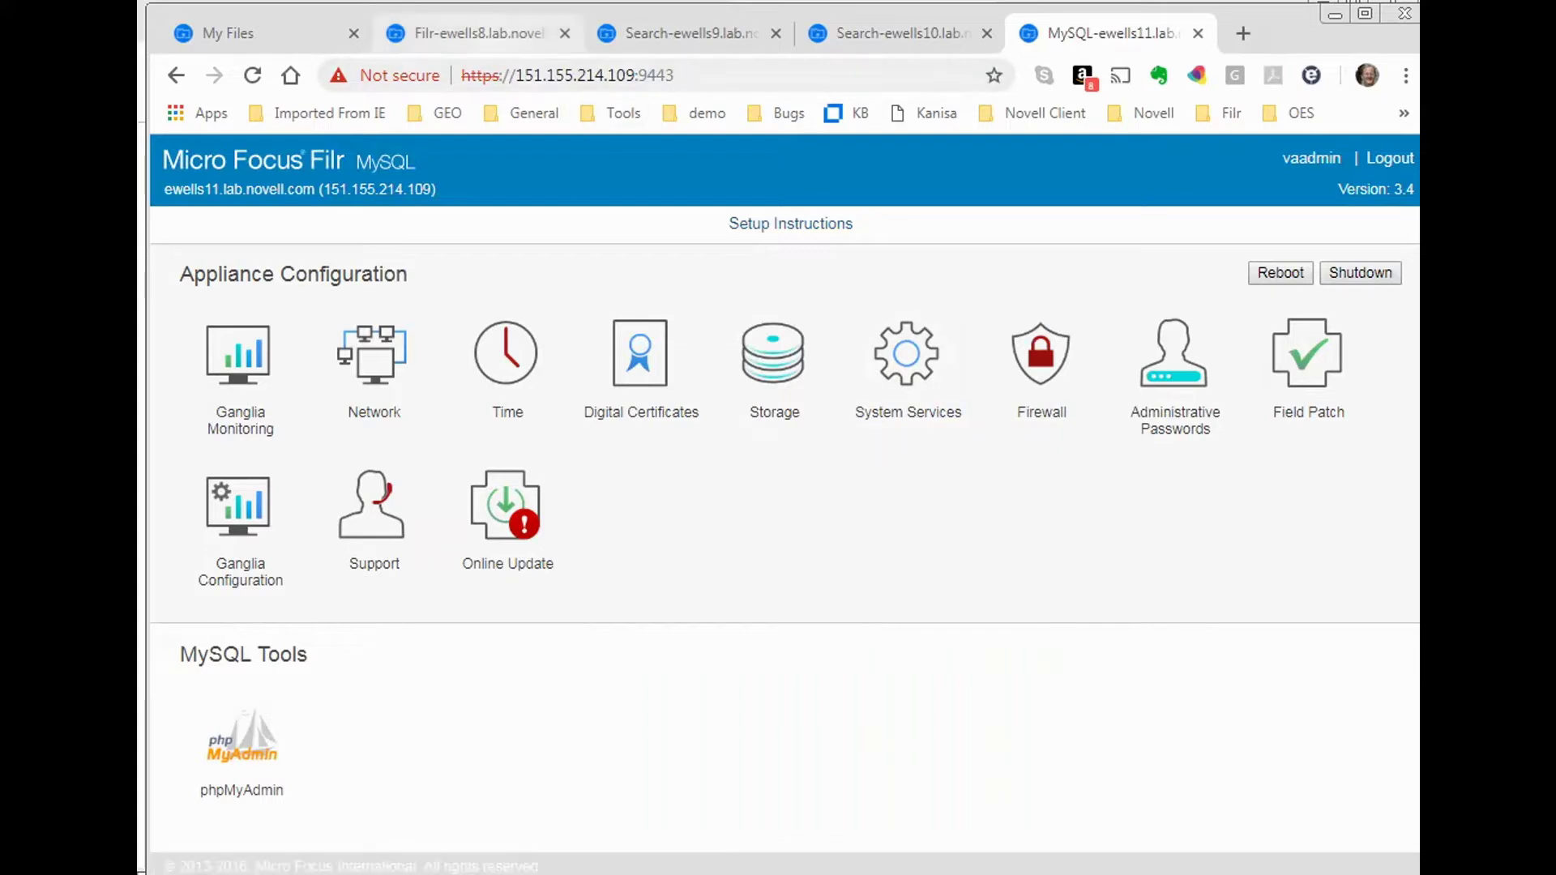
Step: Stop the Novell Filr service in the Filr appliance's System Services
{"action": "left_click", "coordinate": [478, 32]}
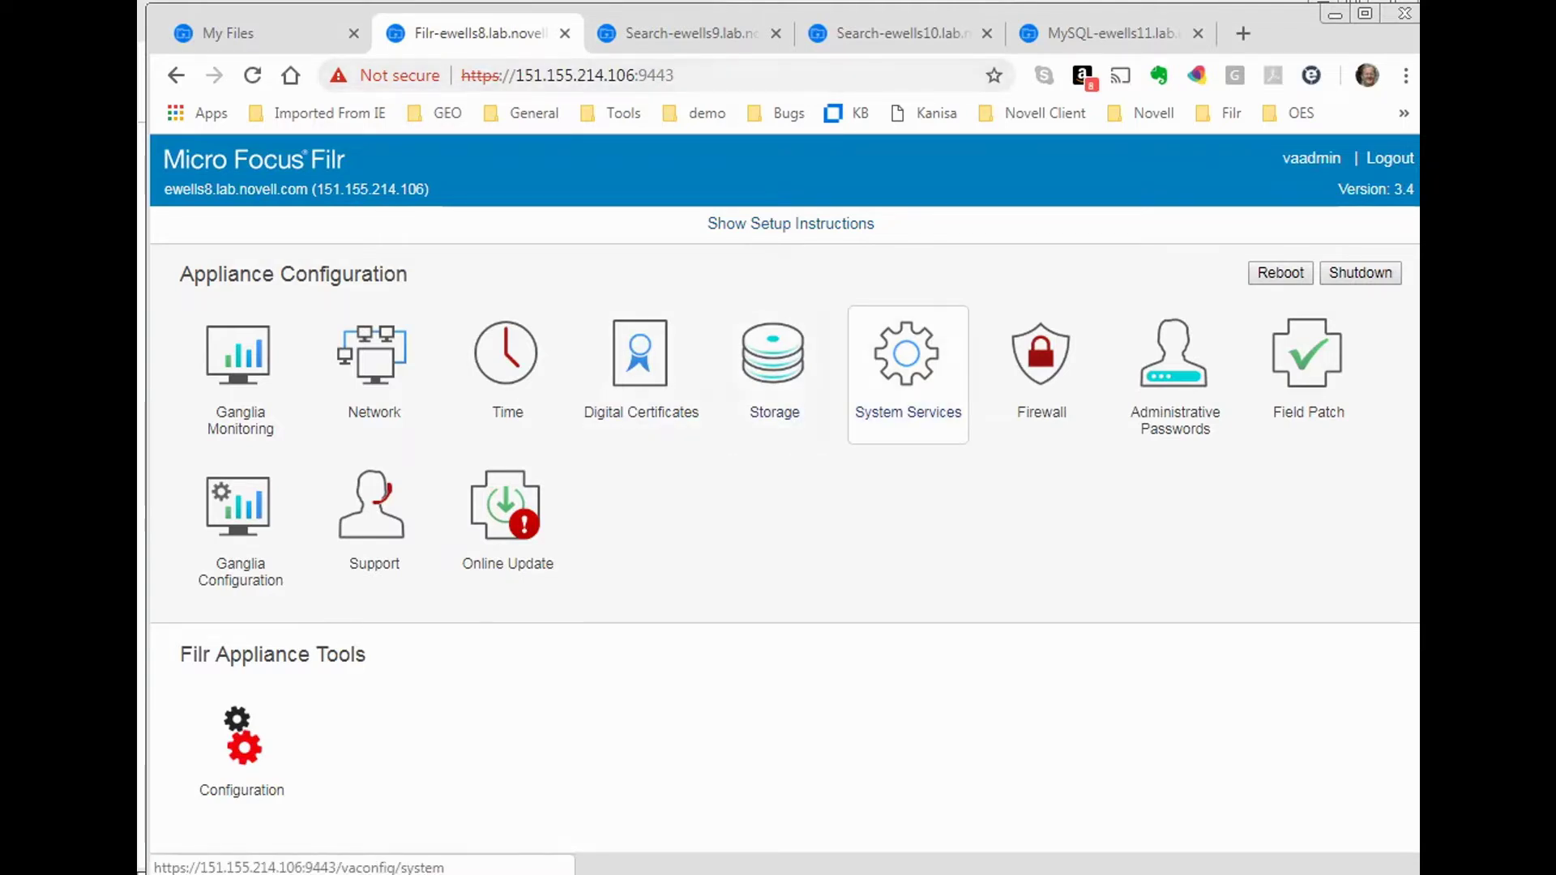
{"action": "left_click", "coordinate": [908, 365]}
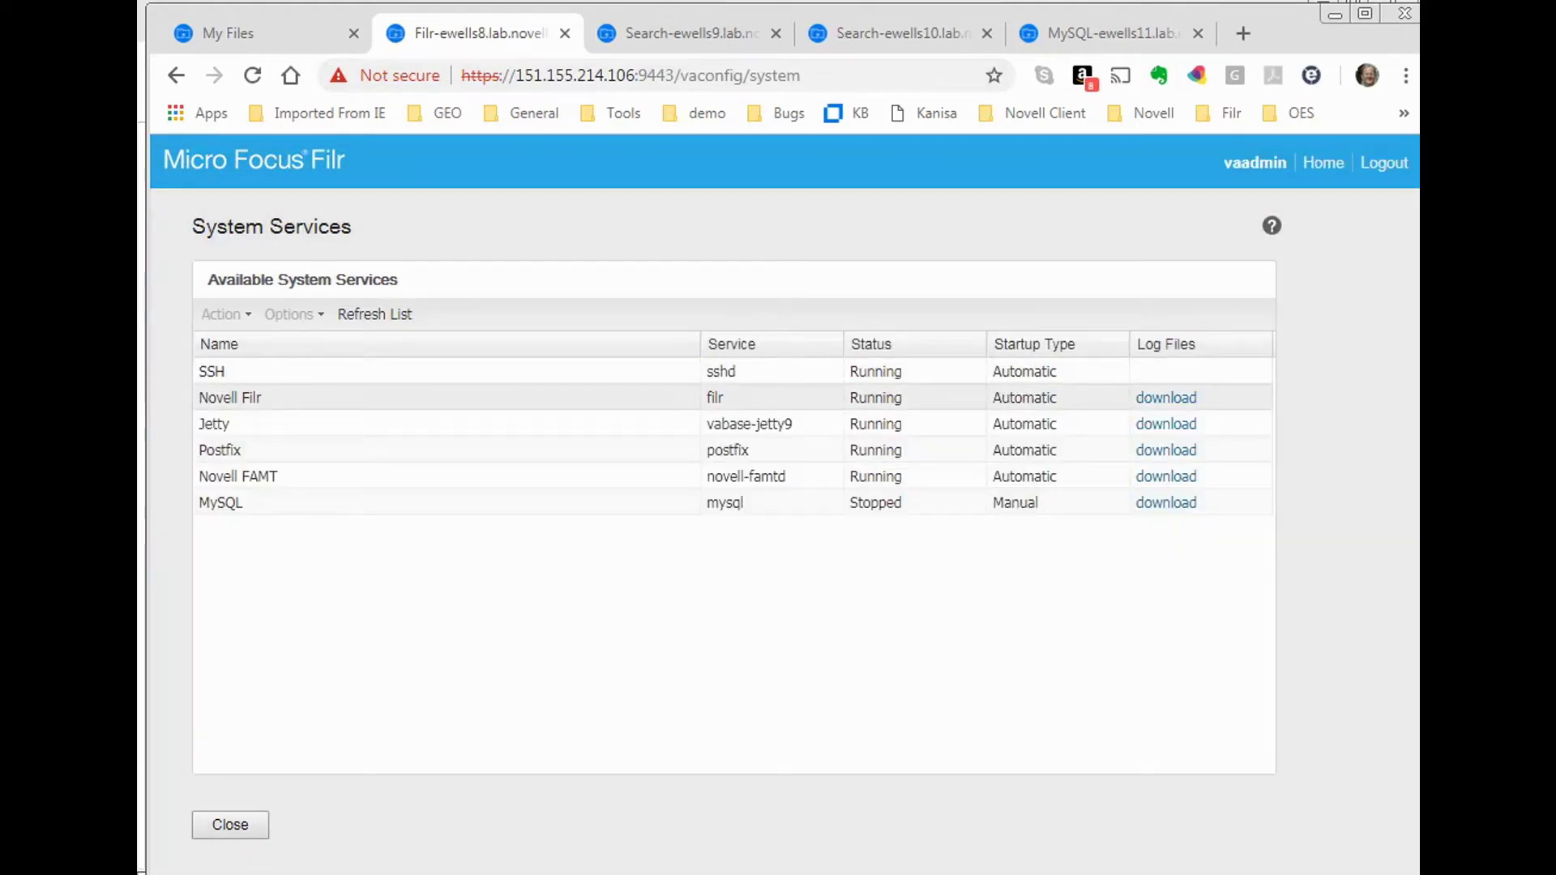
{"action": "left_click", "coordinate": [405, 397]}
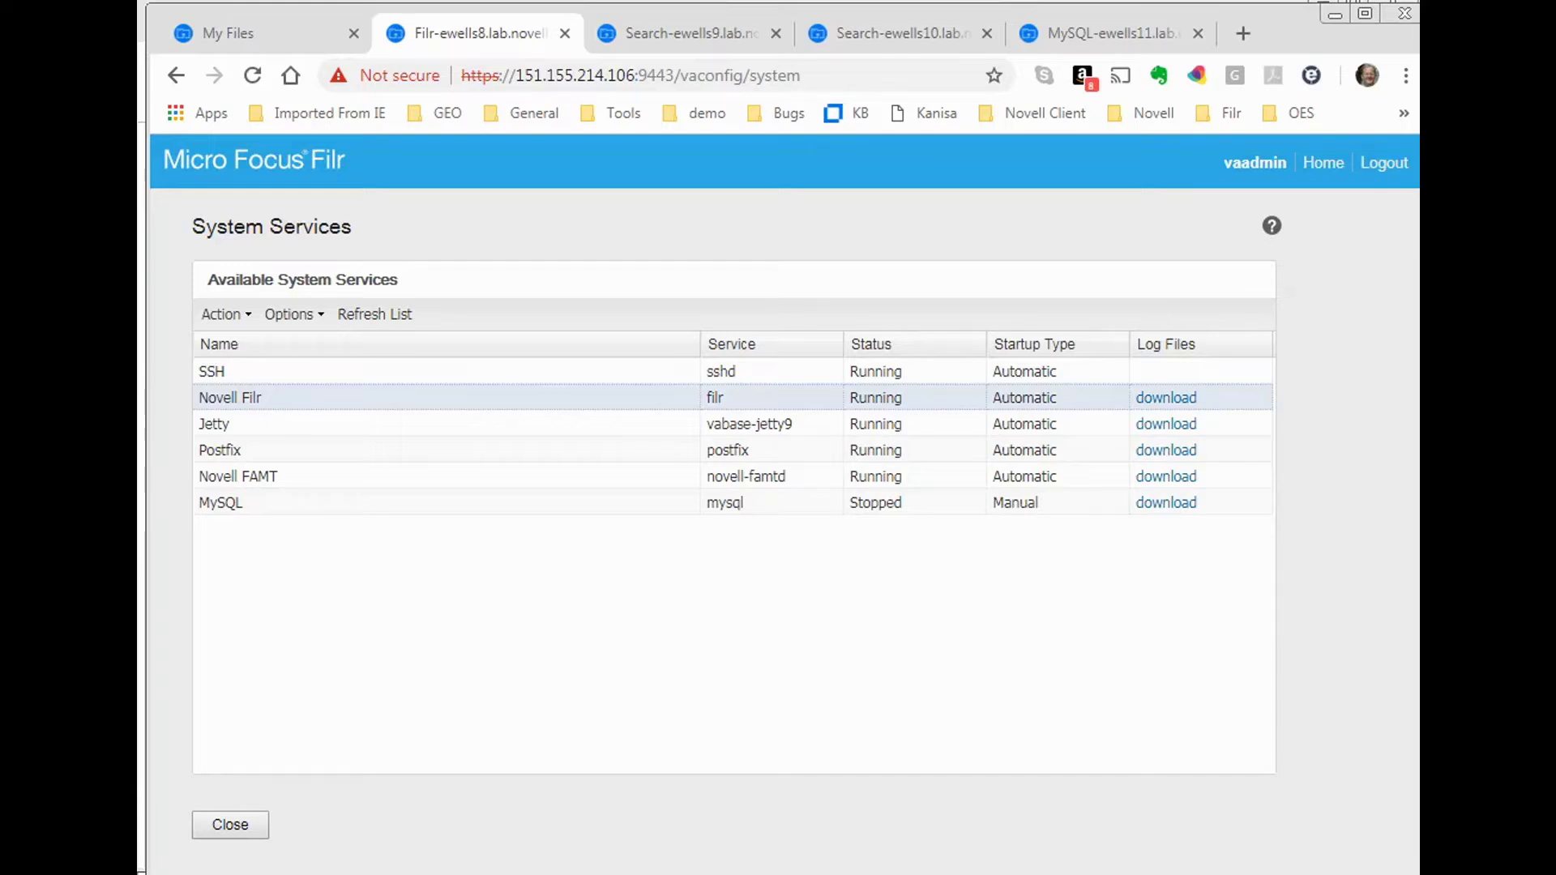
{"action": "left_click", "coordinate": [226, 314]}
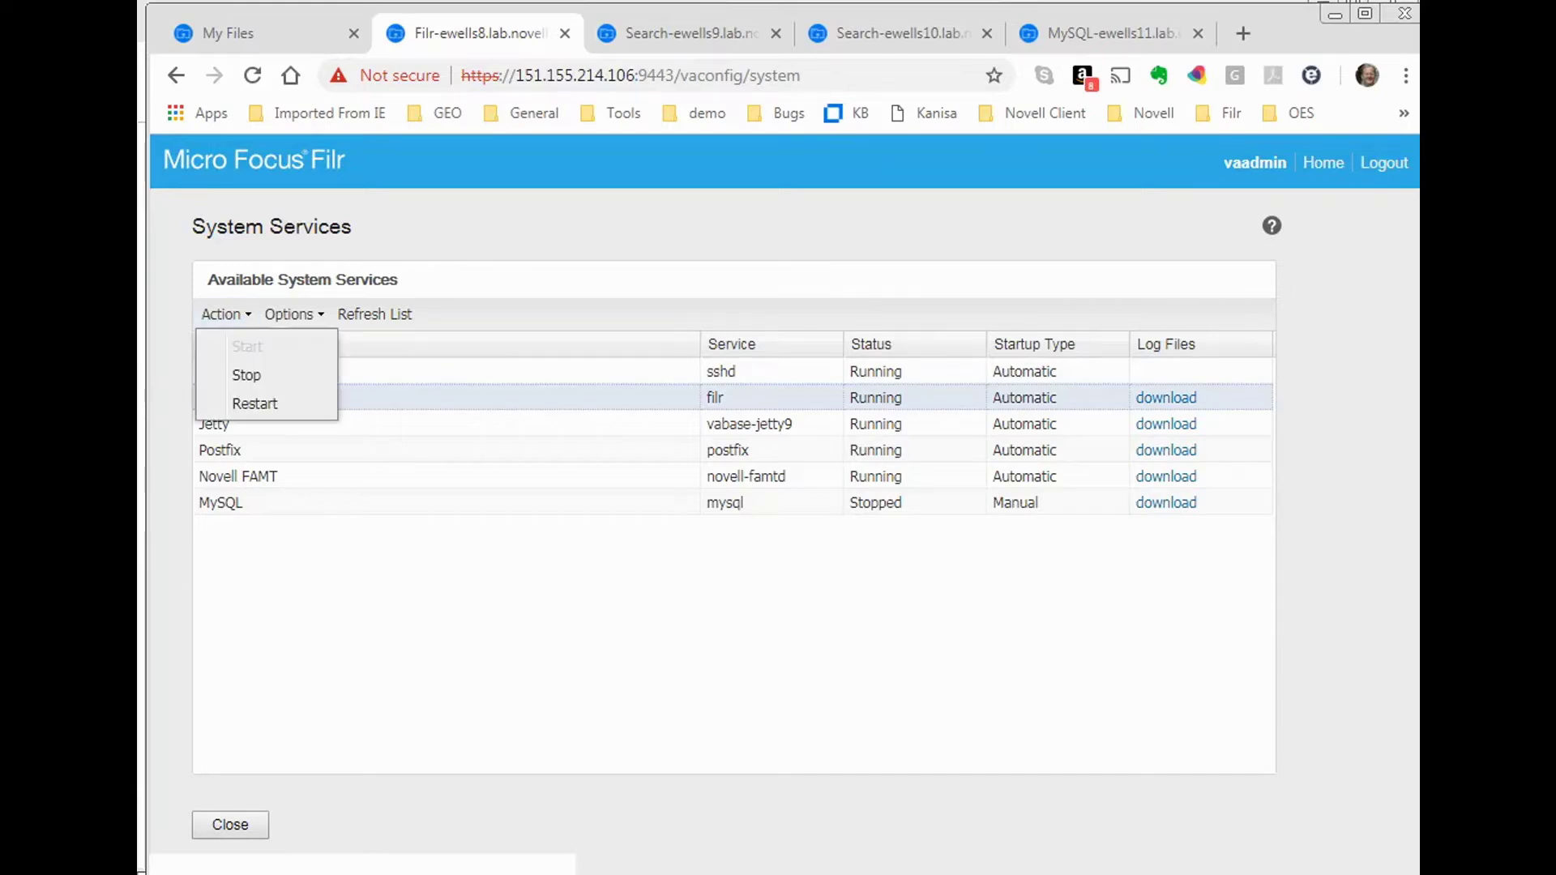
{"action": "left_click", "coordinate": [246, 375]}
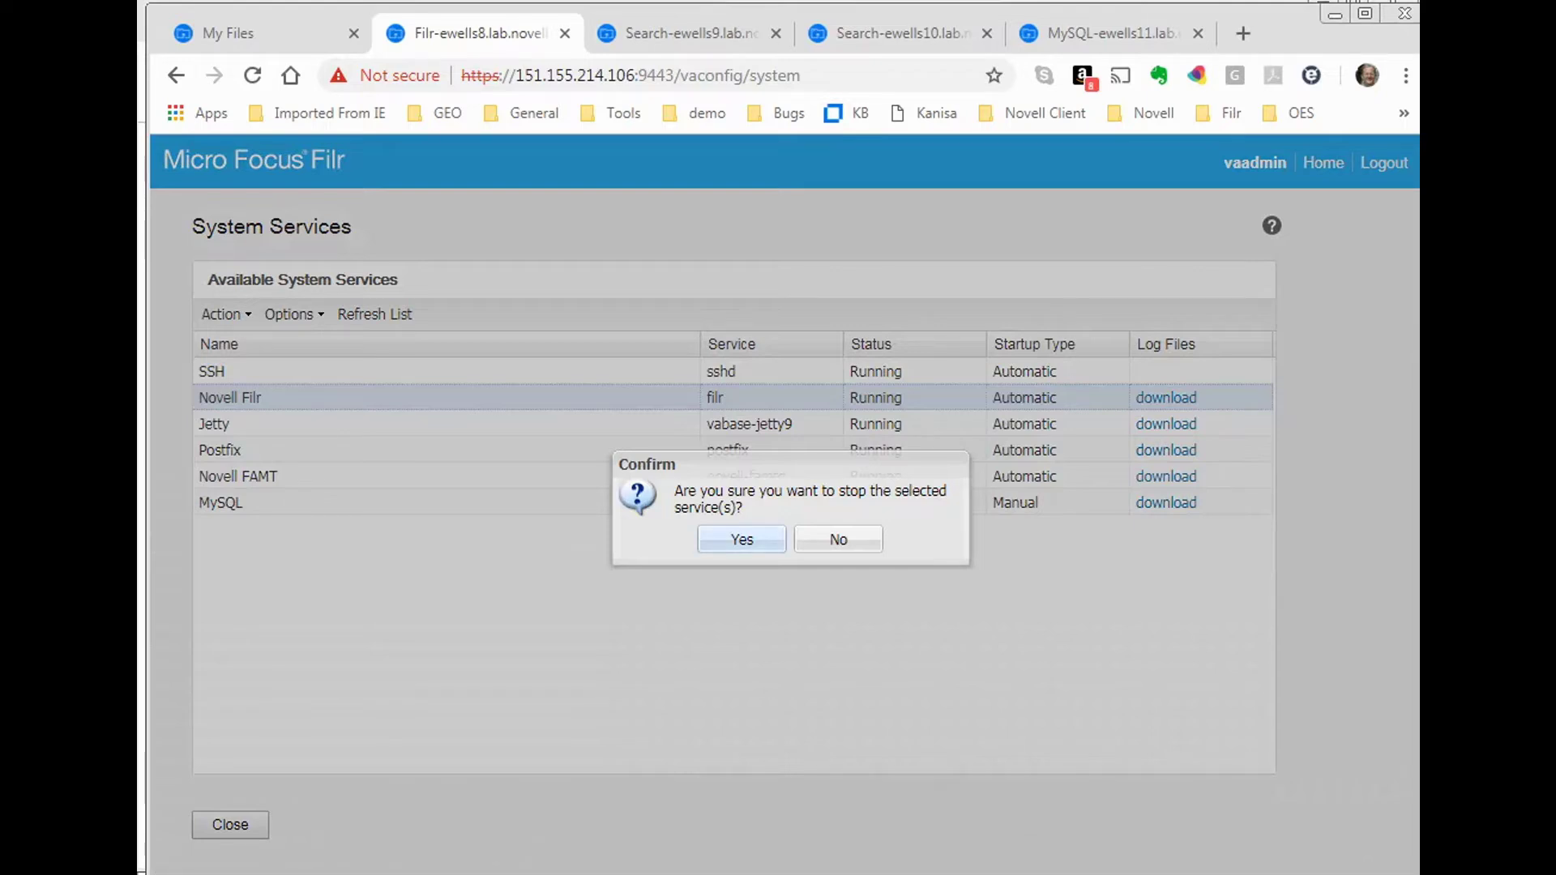
{"action": "key", "text": "Return"}
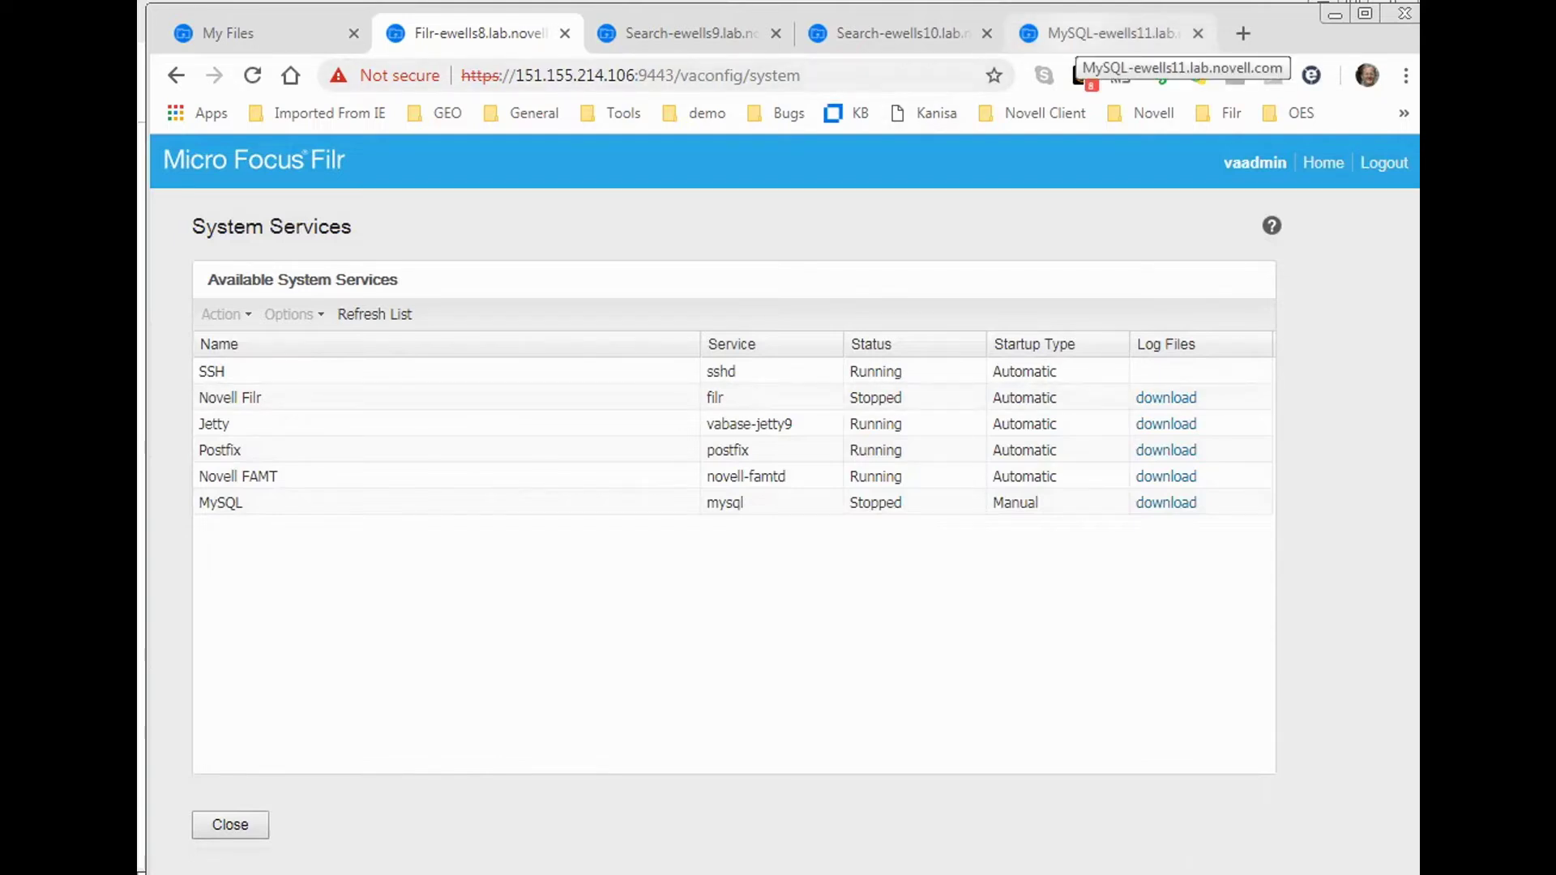
{"action": "left_click", "coordinate": [1086, 34]}
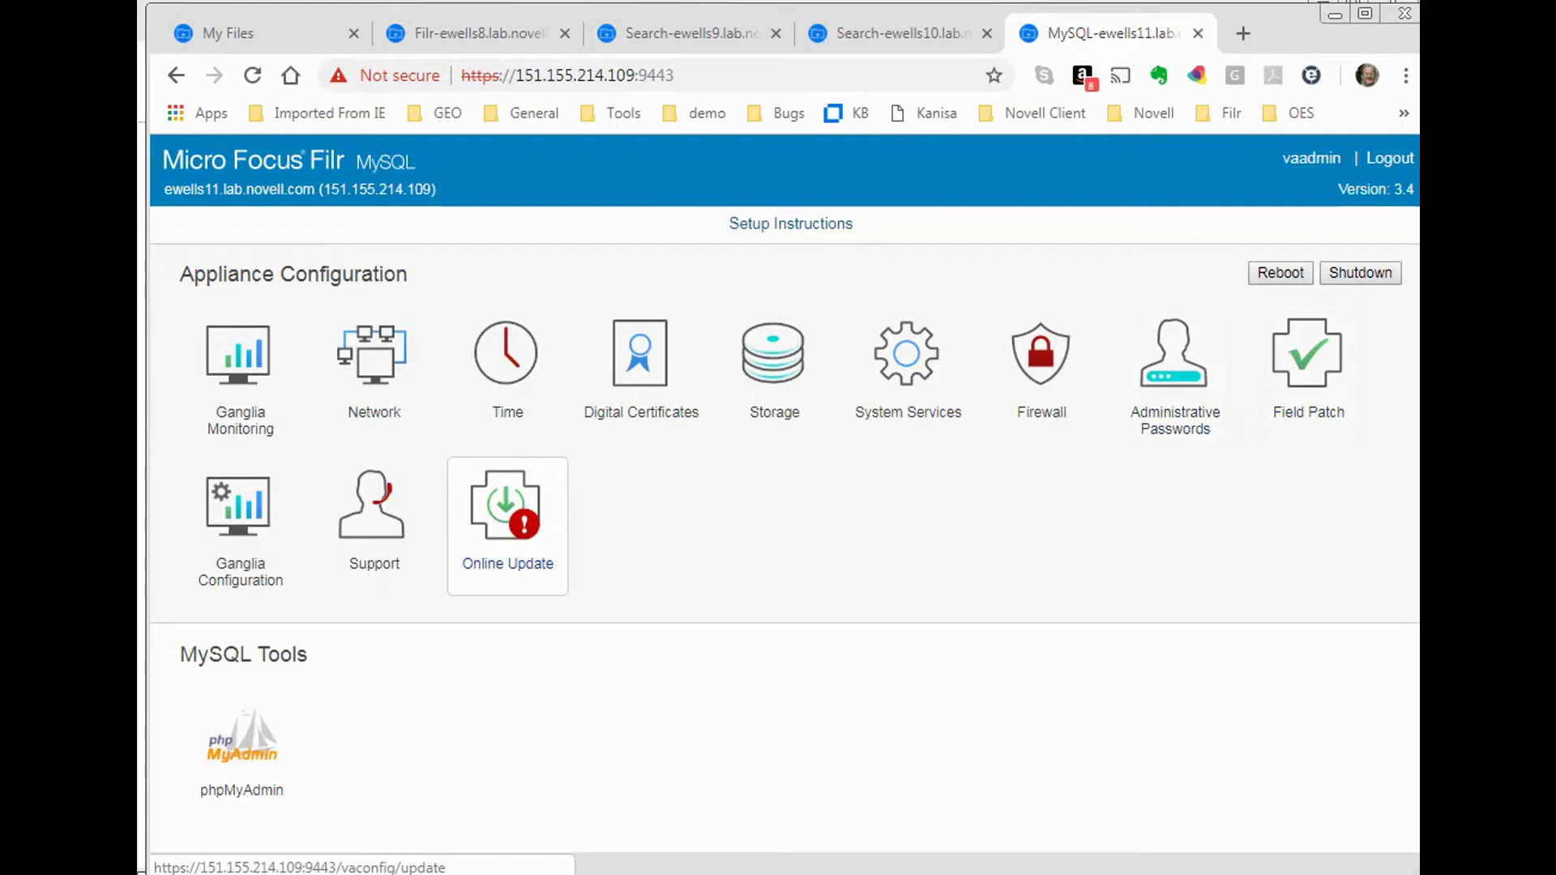
Step: Install the Filr 3.4.2 Update on MySQL, auto-accepting licenses and interactive patches
{"action": "left_click", "coordinate": [507, 518]}
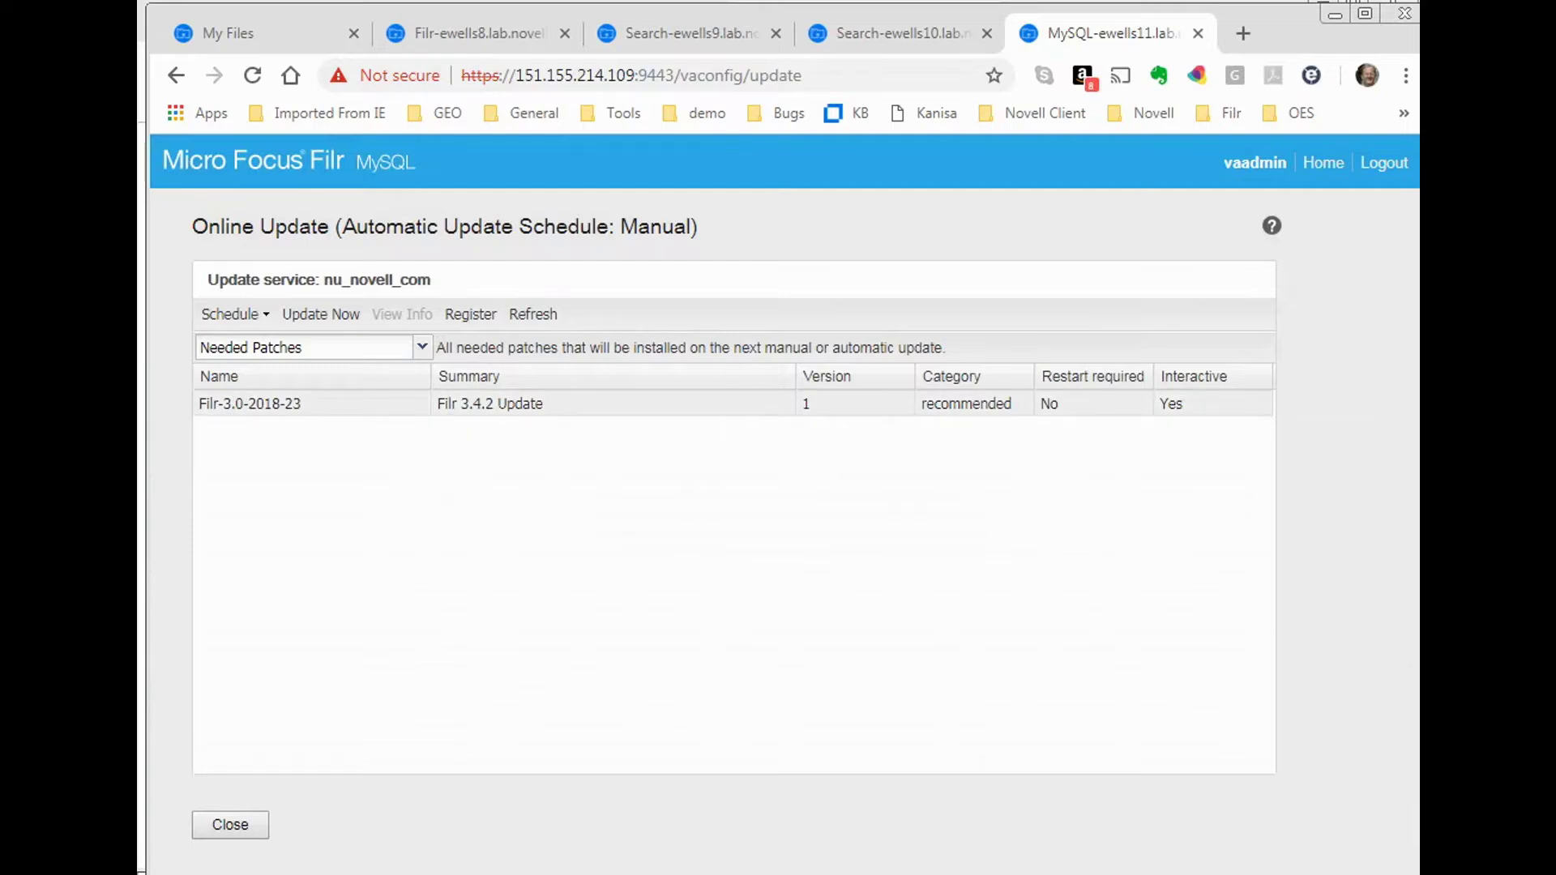
{"action": "left_click", "coordinate": [616, 403]}
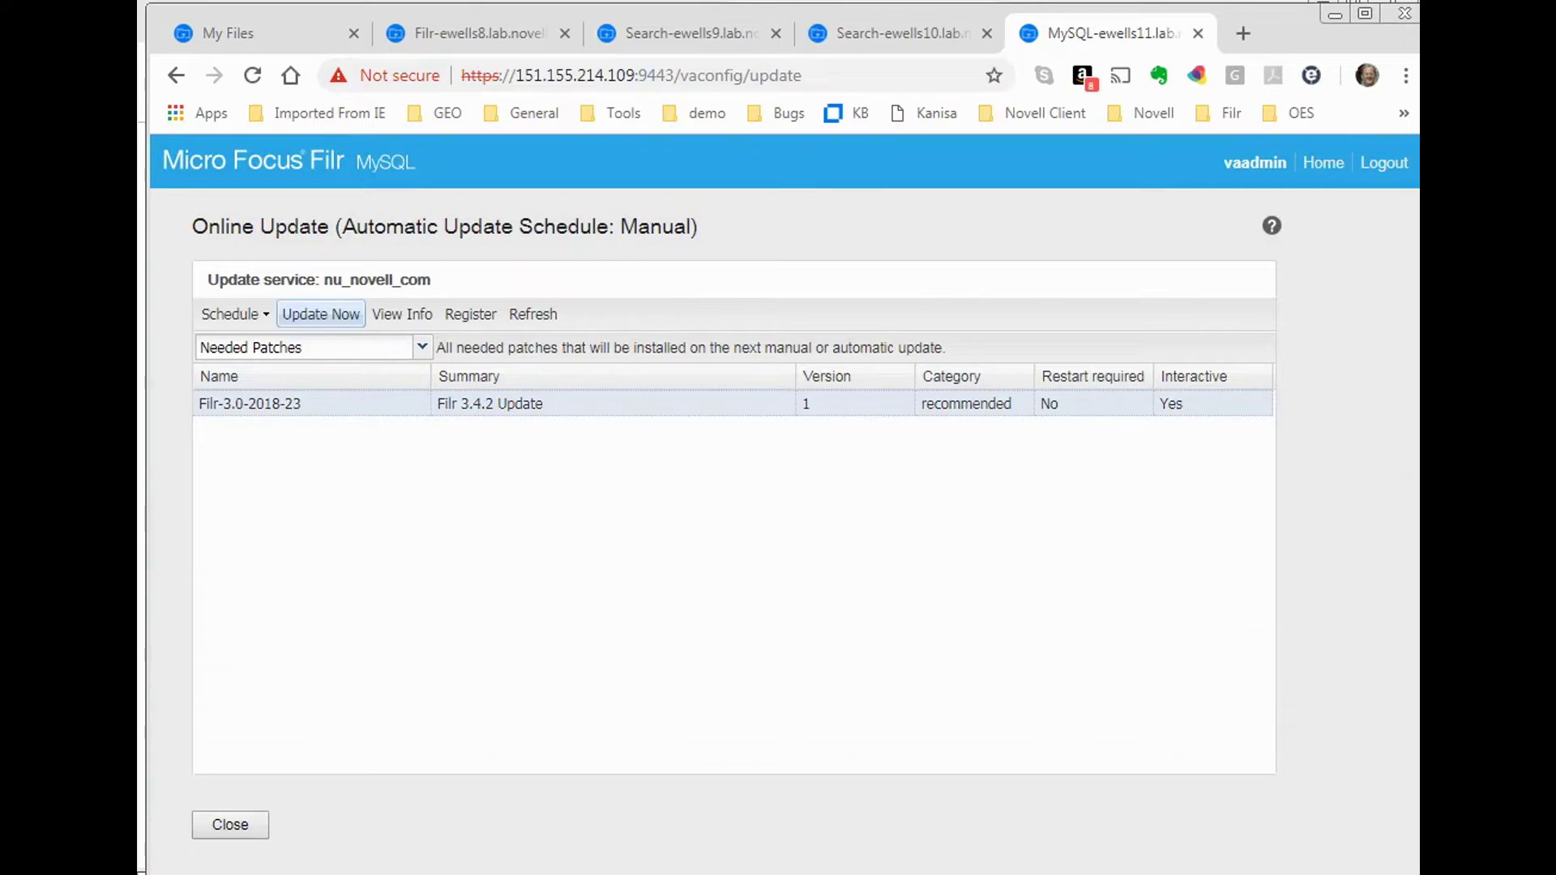
{"action": "left_click", "coordinate": [321, 315]}
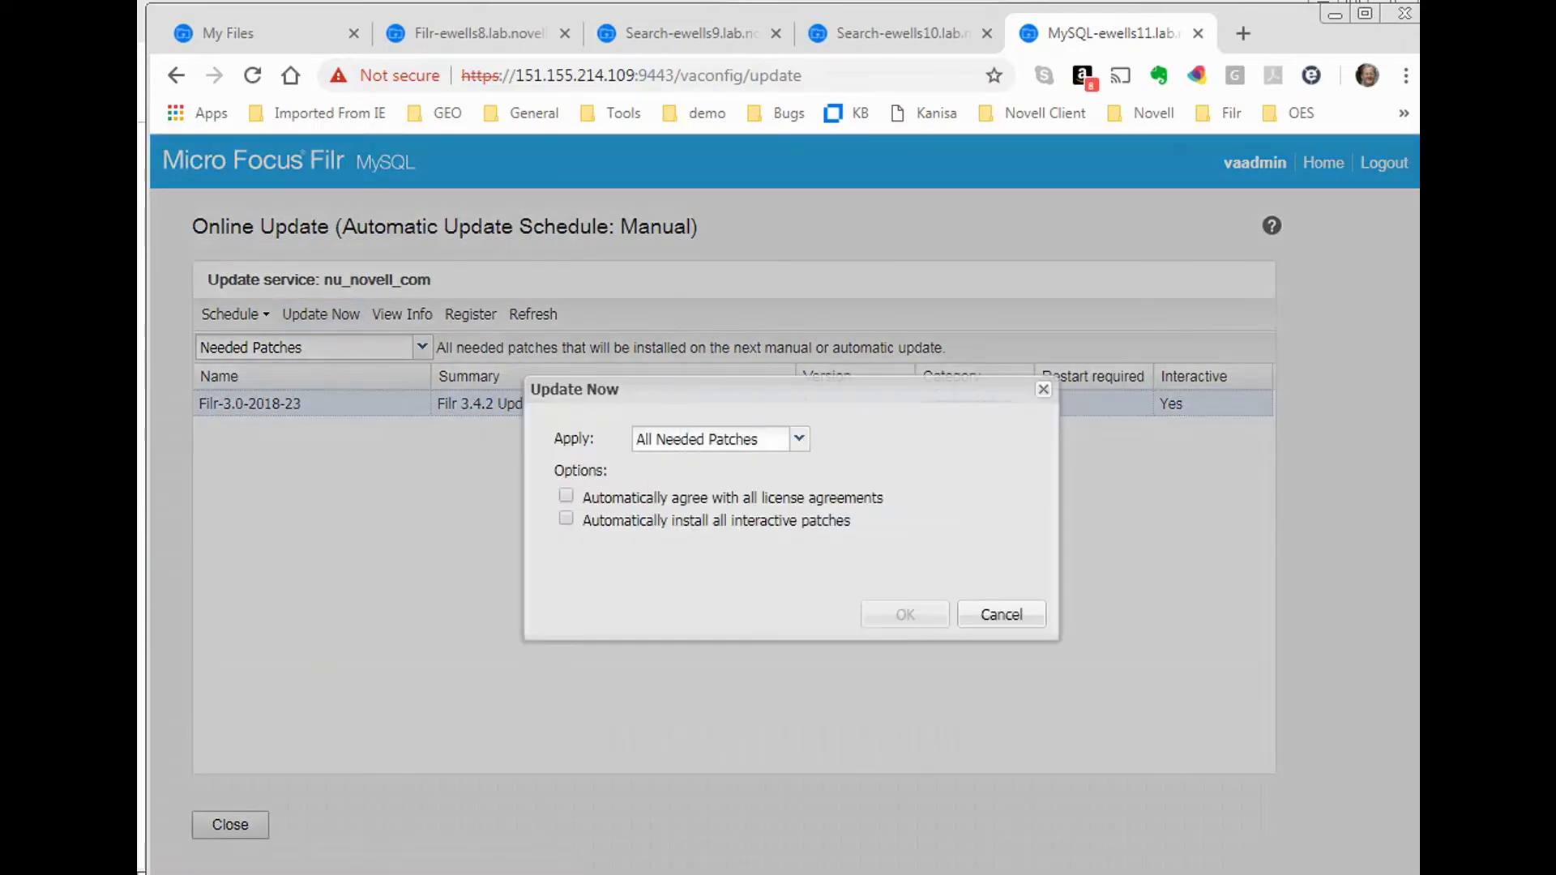
{"action": "left_click", "coordinate": [566, 496]}
{"action": "left_click", "coordinate": [566, 519]}
{"action": "key", "text": "Return"}
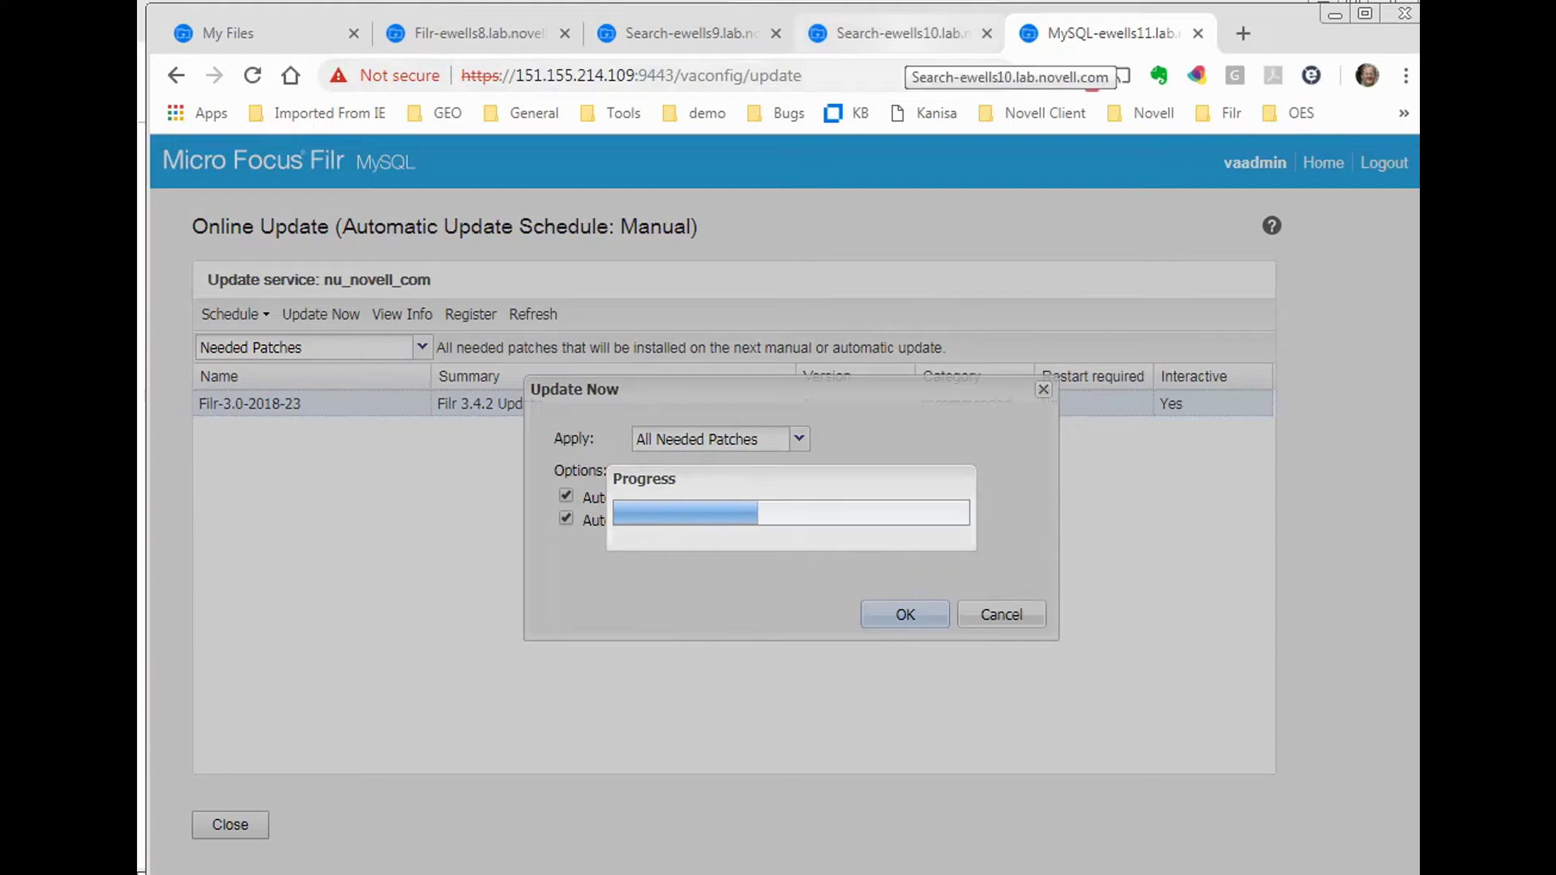
{"action": "left_click", "coordinate": [899, 32]}
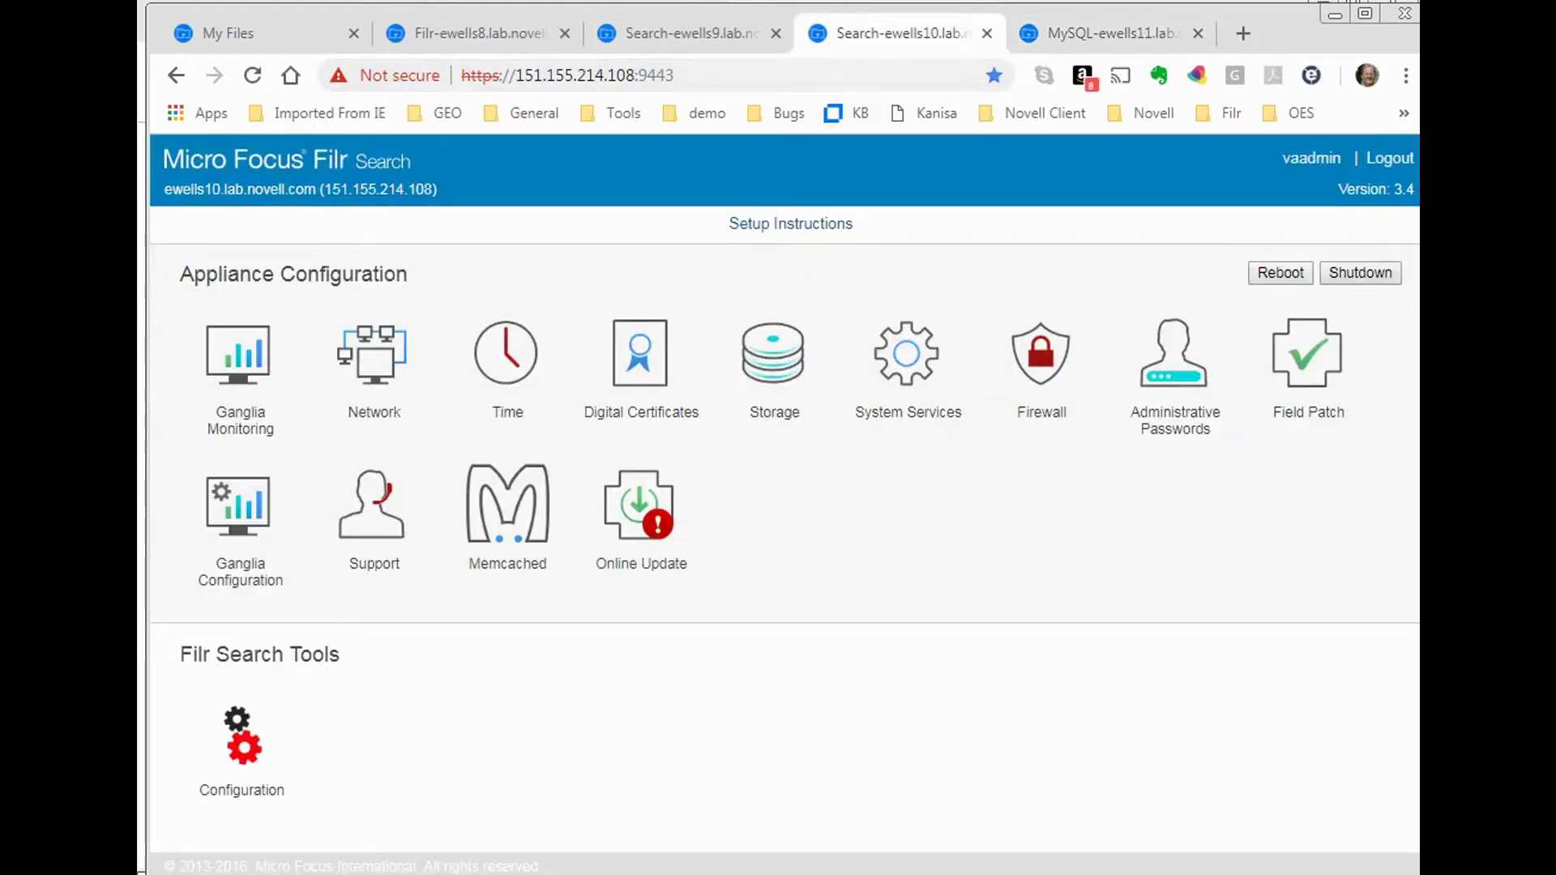
{"action": "left_click", "coordinate": [640, 507]}
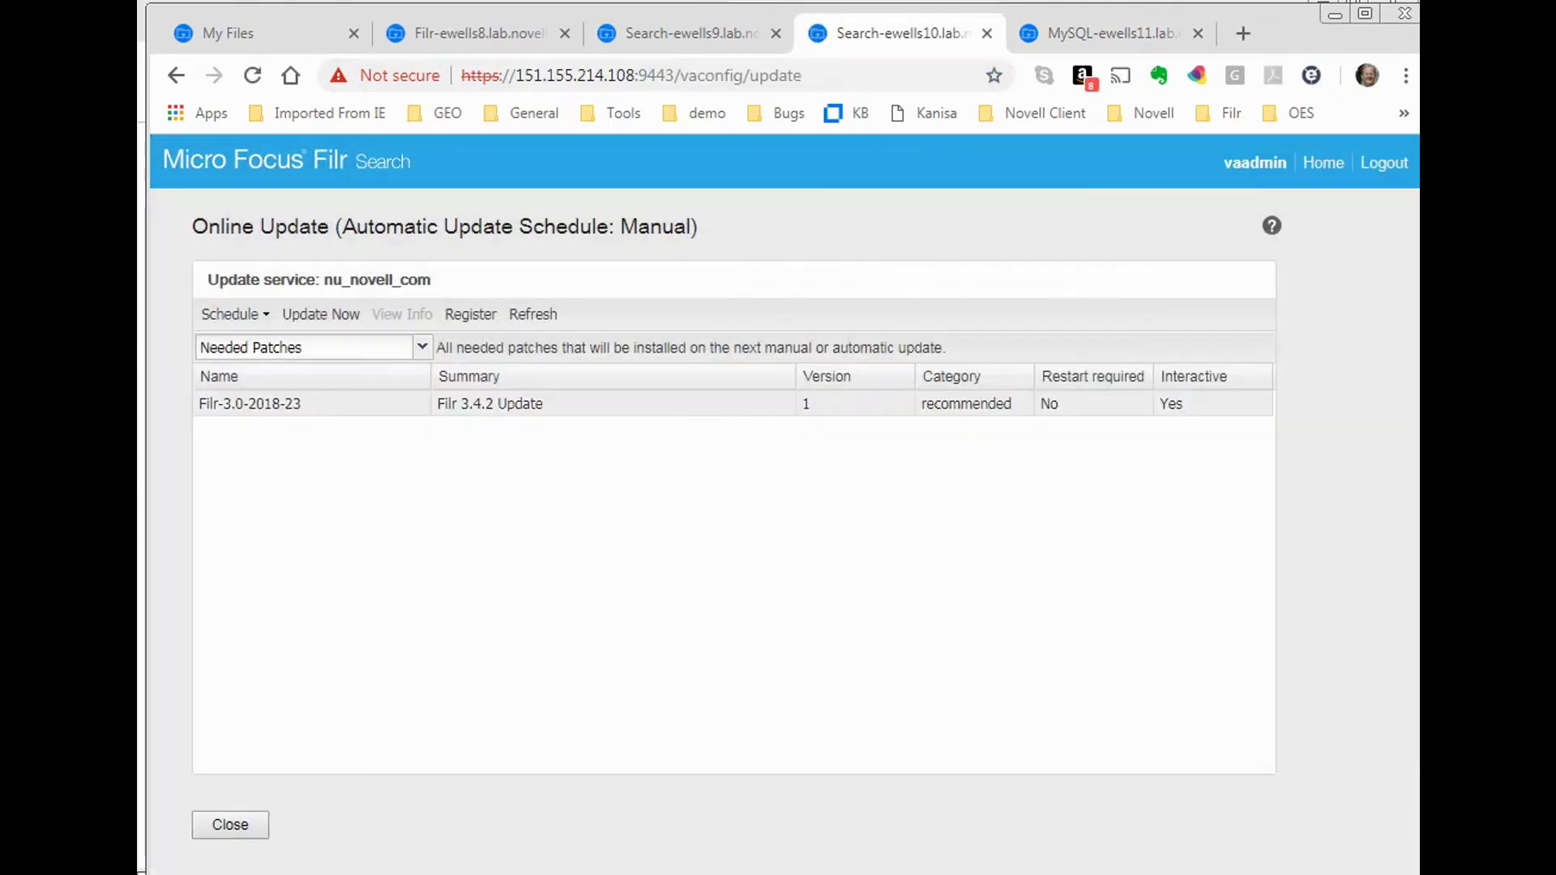
{"action": "left_click", "coordinate": [321, 315]}
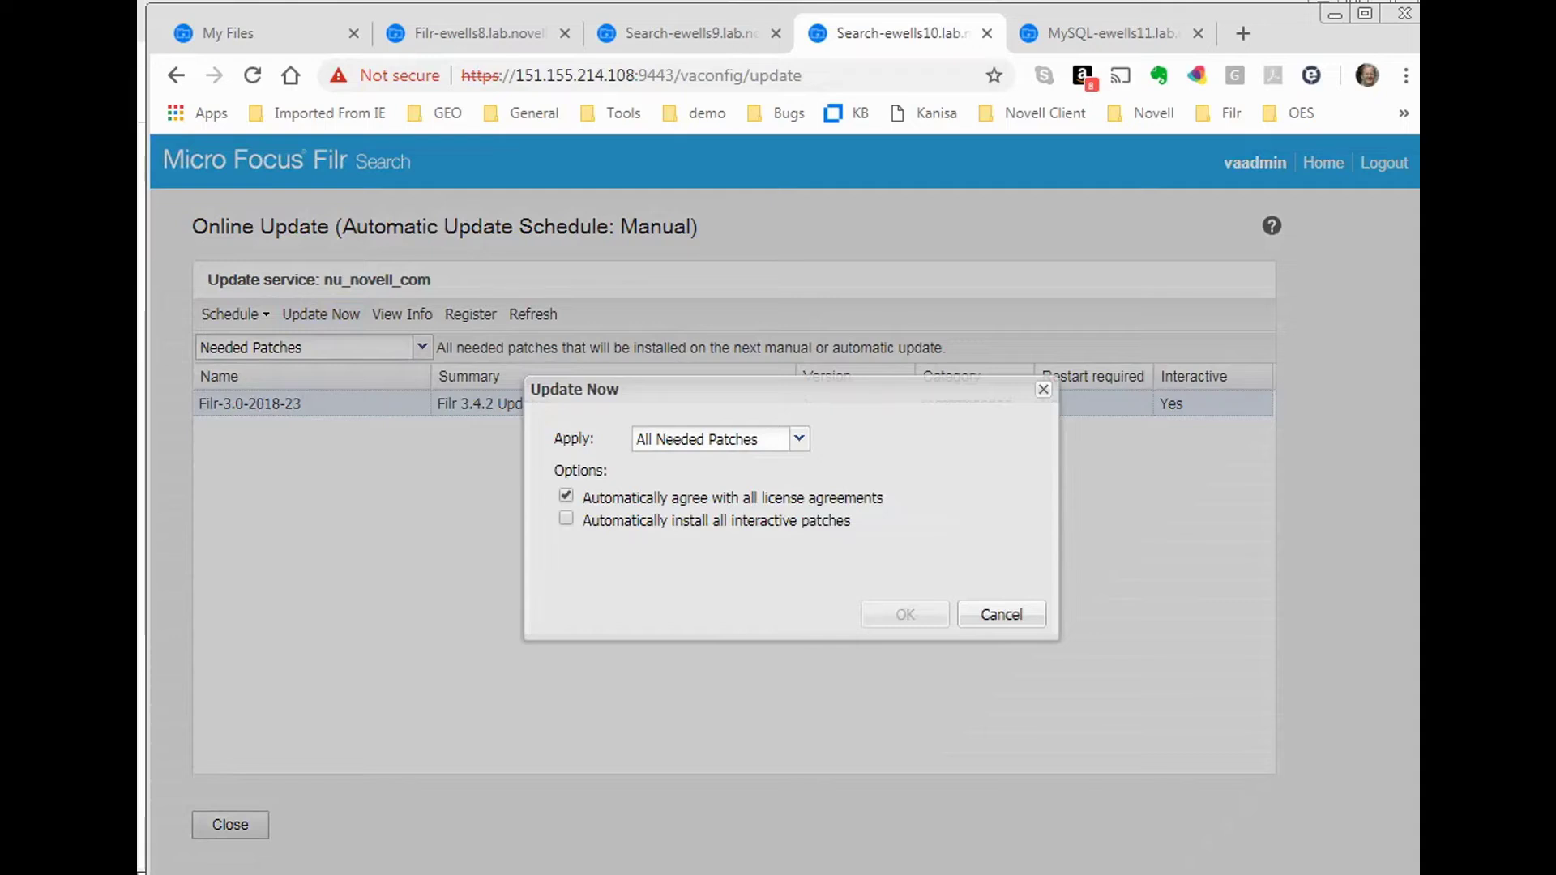
{"action": "left_click", "coordinate": [566, 518]}
{"action": "left_click", "coordinate": [905, 614]}
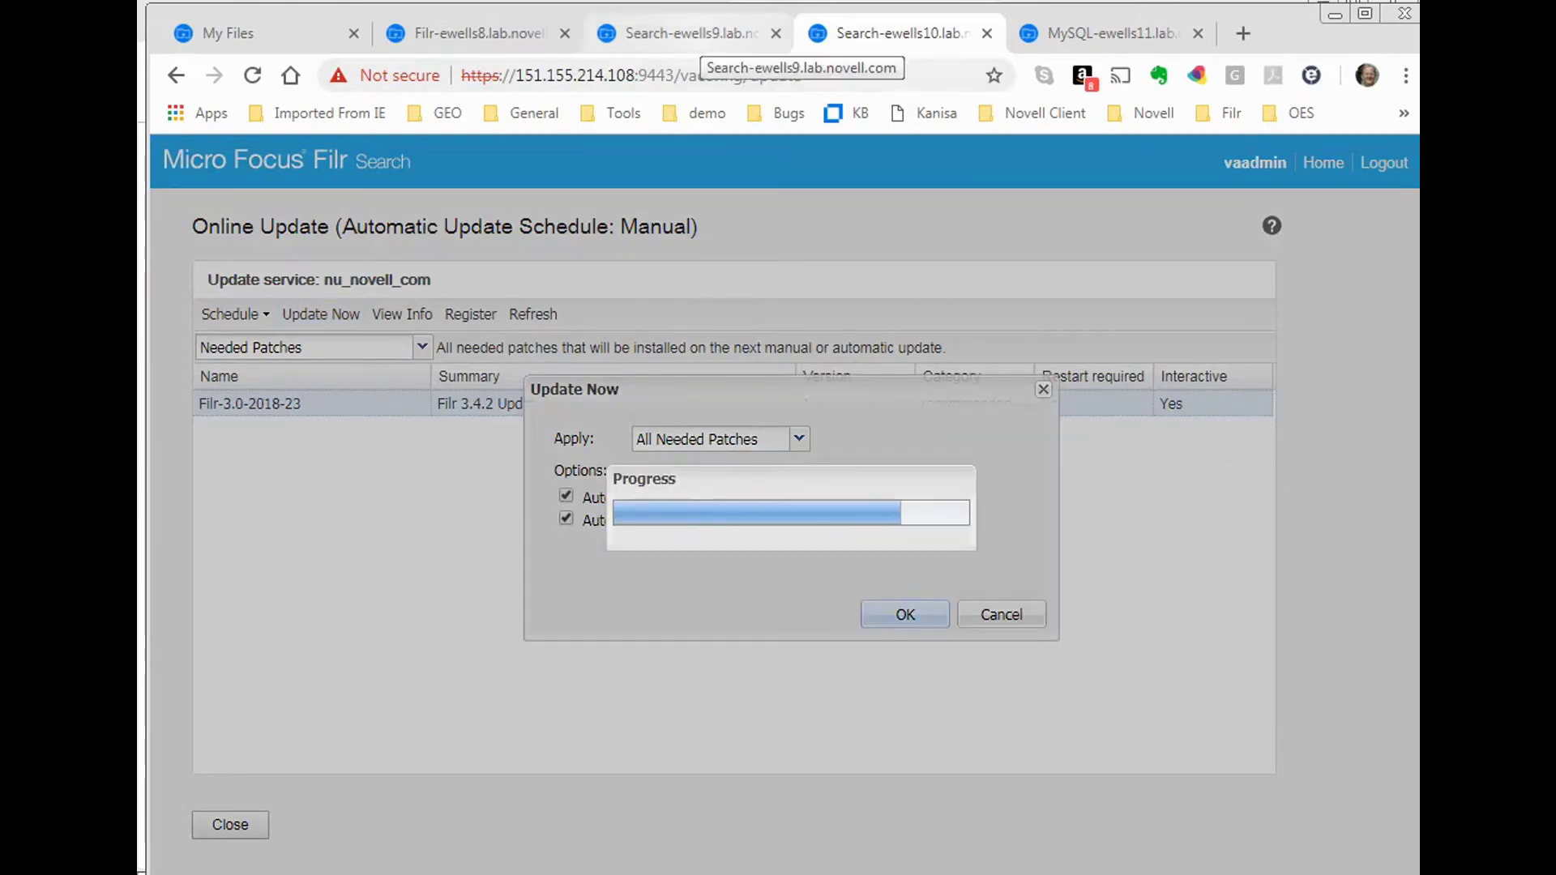
Step: Install the update on ewells9, auto-accepting licenses and interactive patches
{"action": "left_click", "coordinate": [689, 32]}
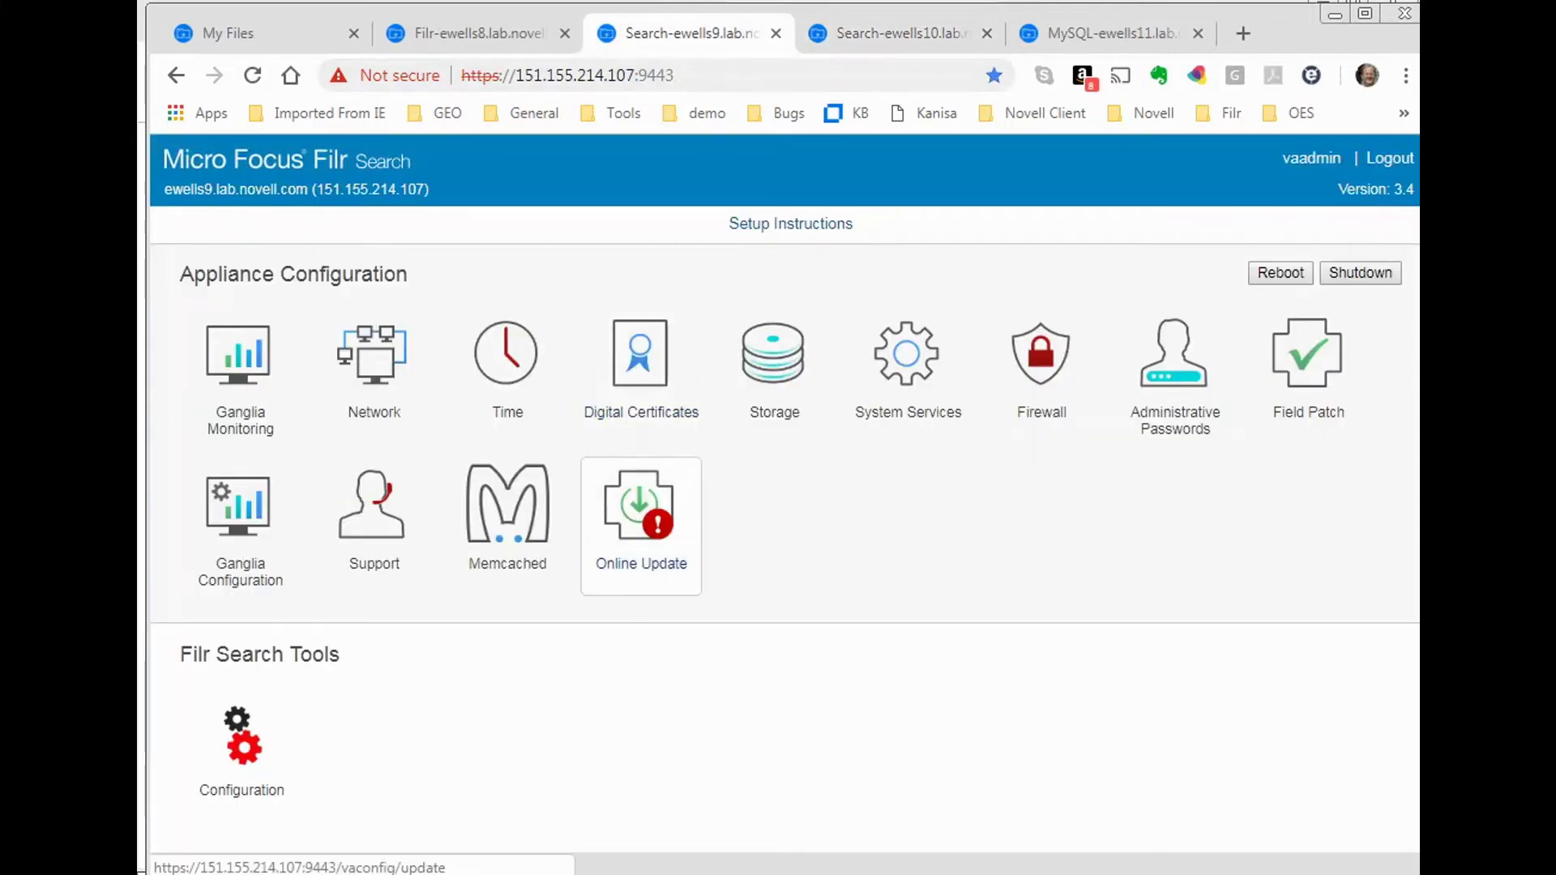
{"action": "left_click", "coordinate": [640, 511]}
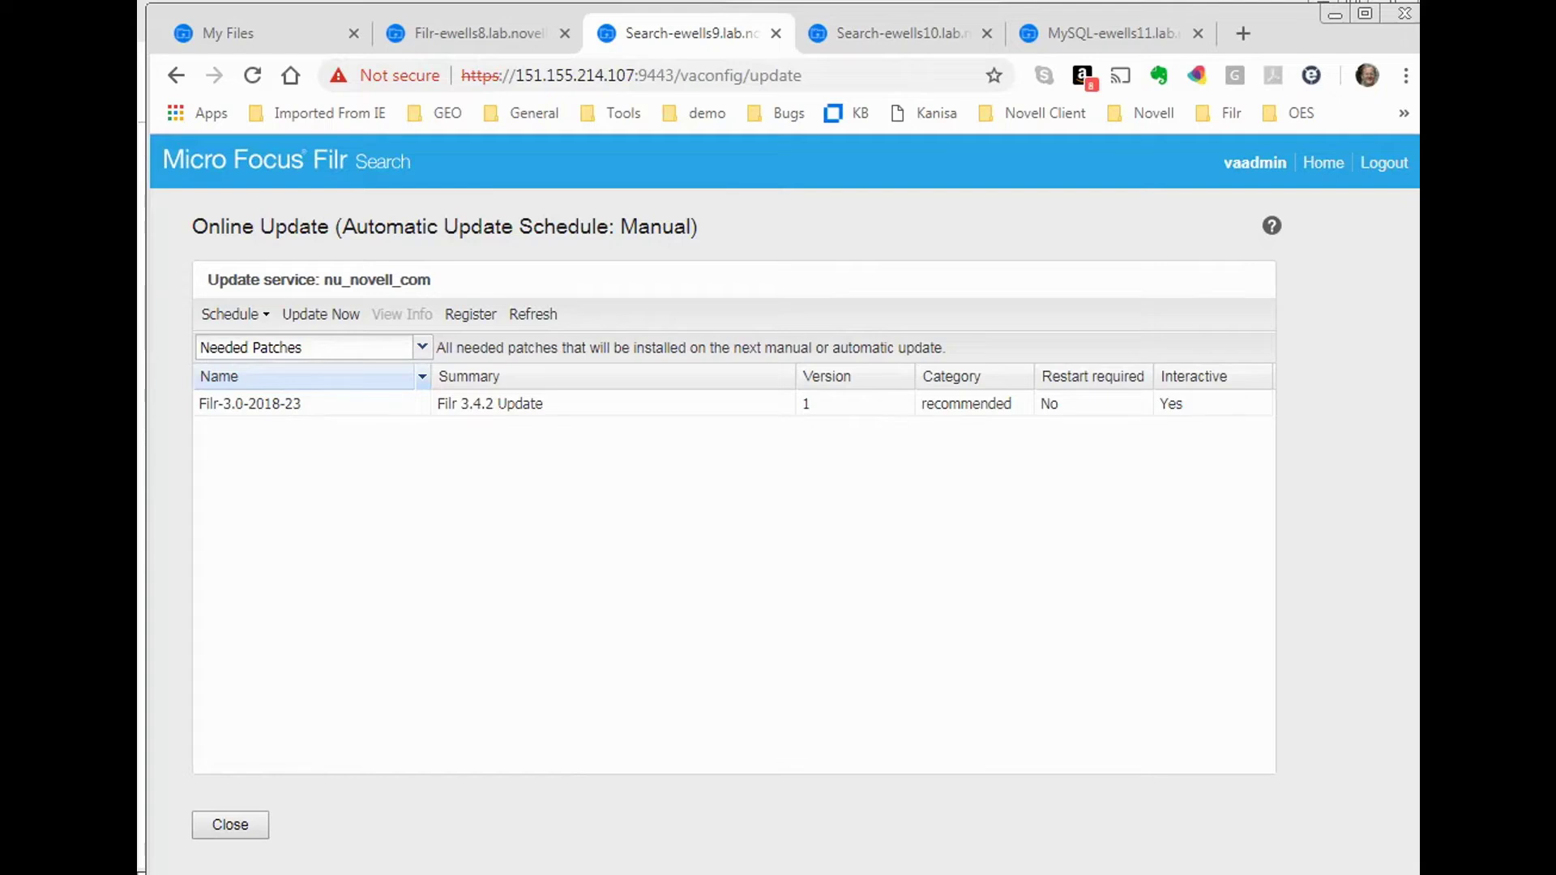
{"action": "left_click", "coordinate": [320, 313]}
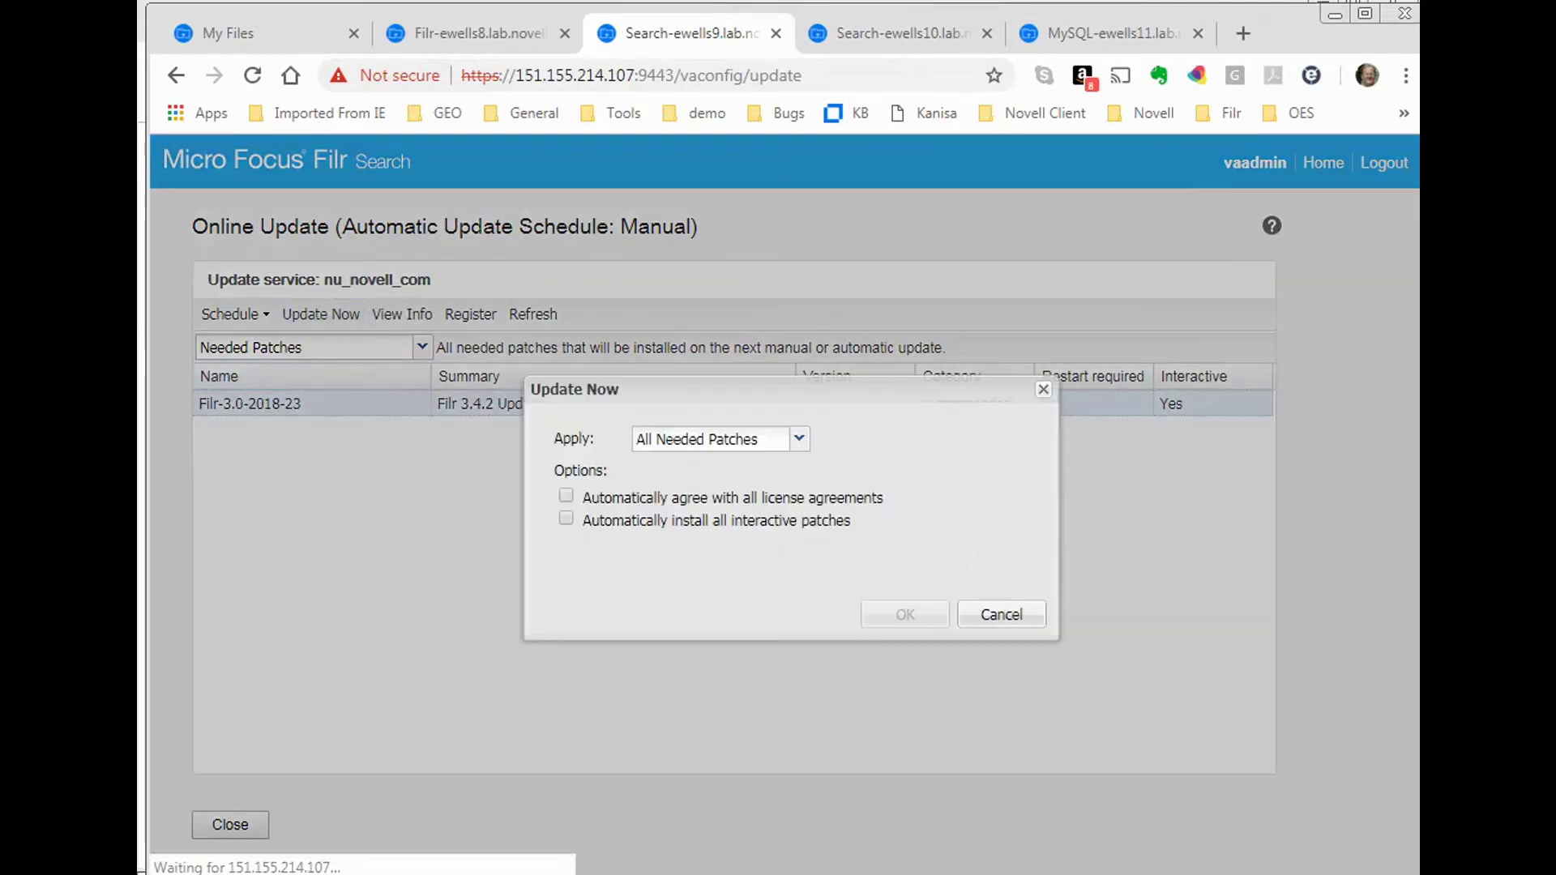
{"action": "left_click", "coordinate": [565, 495]}
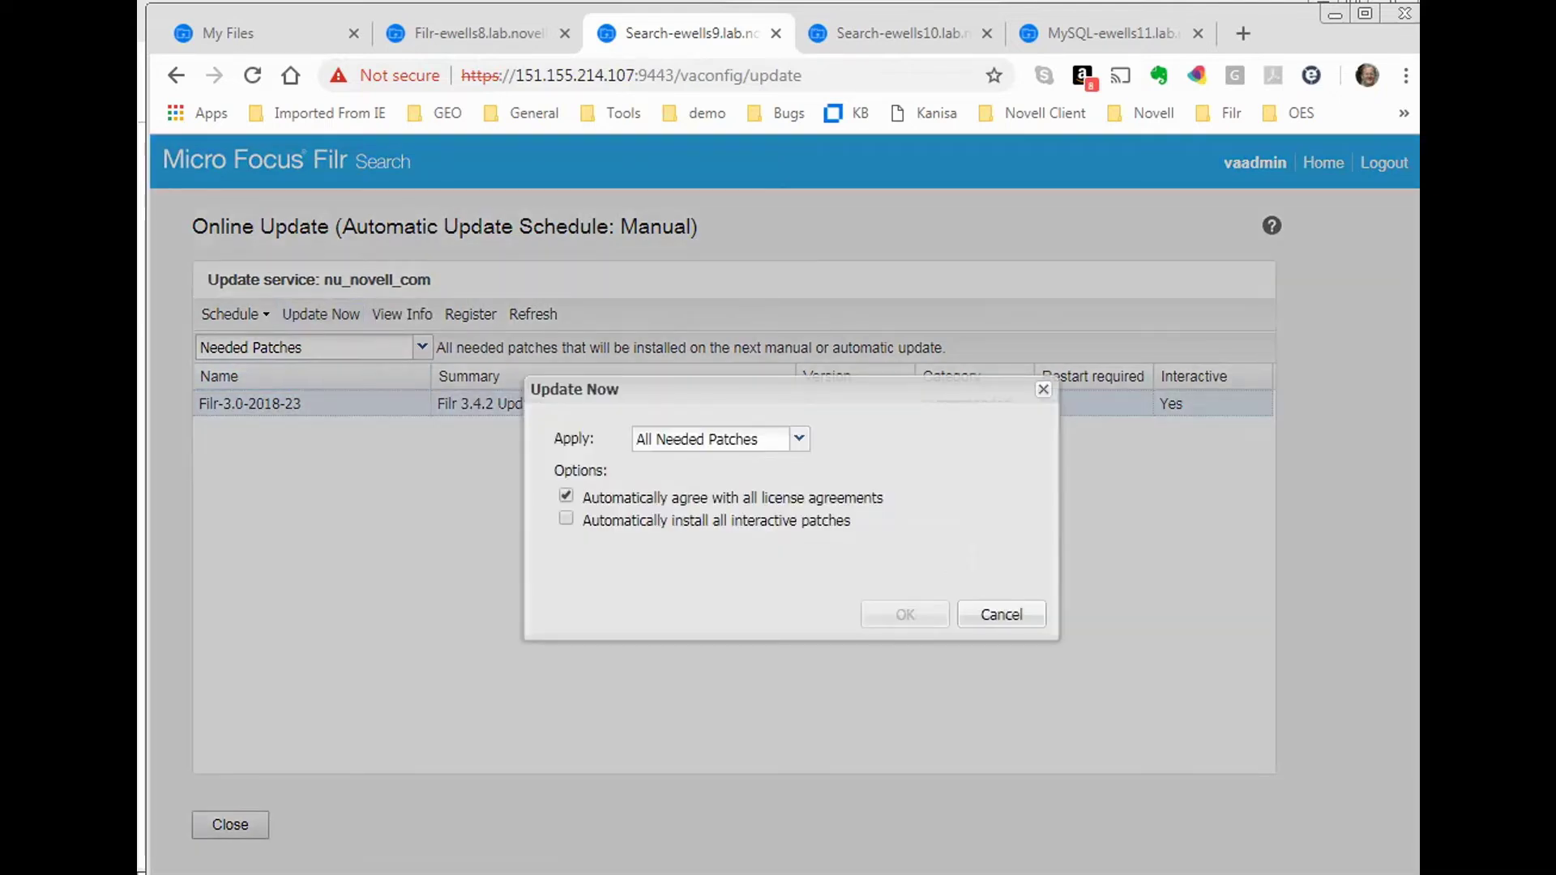
{"action": "left_click", "coordinate": [565, 518]}
{"action": "left_click", "coordinate": [904, 614]}
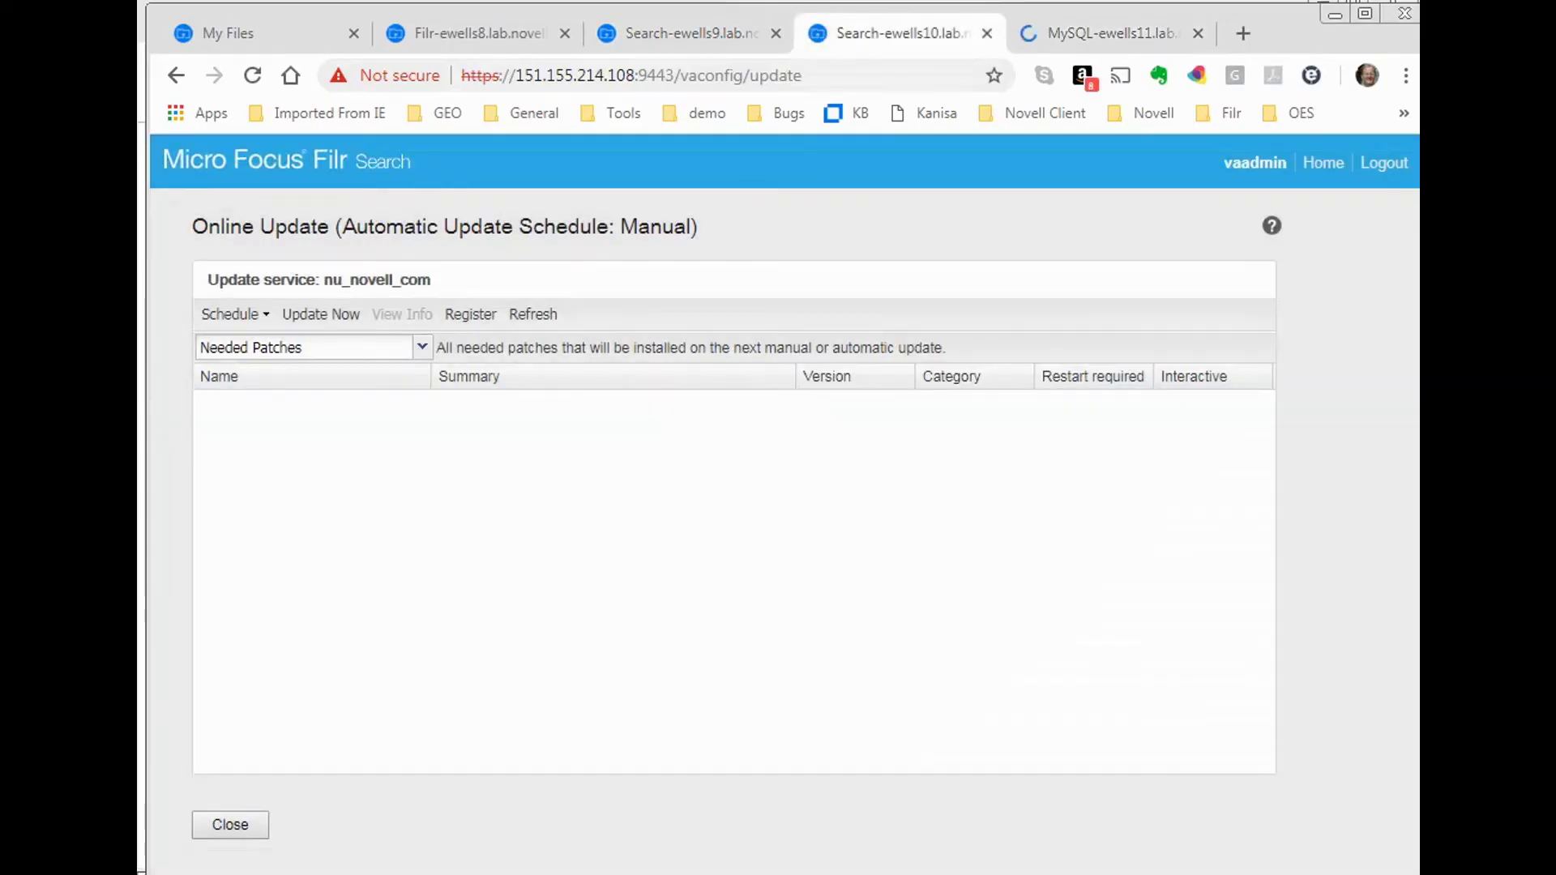
{"action": "left_click", "coordinate": [422, 347]}
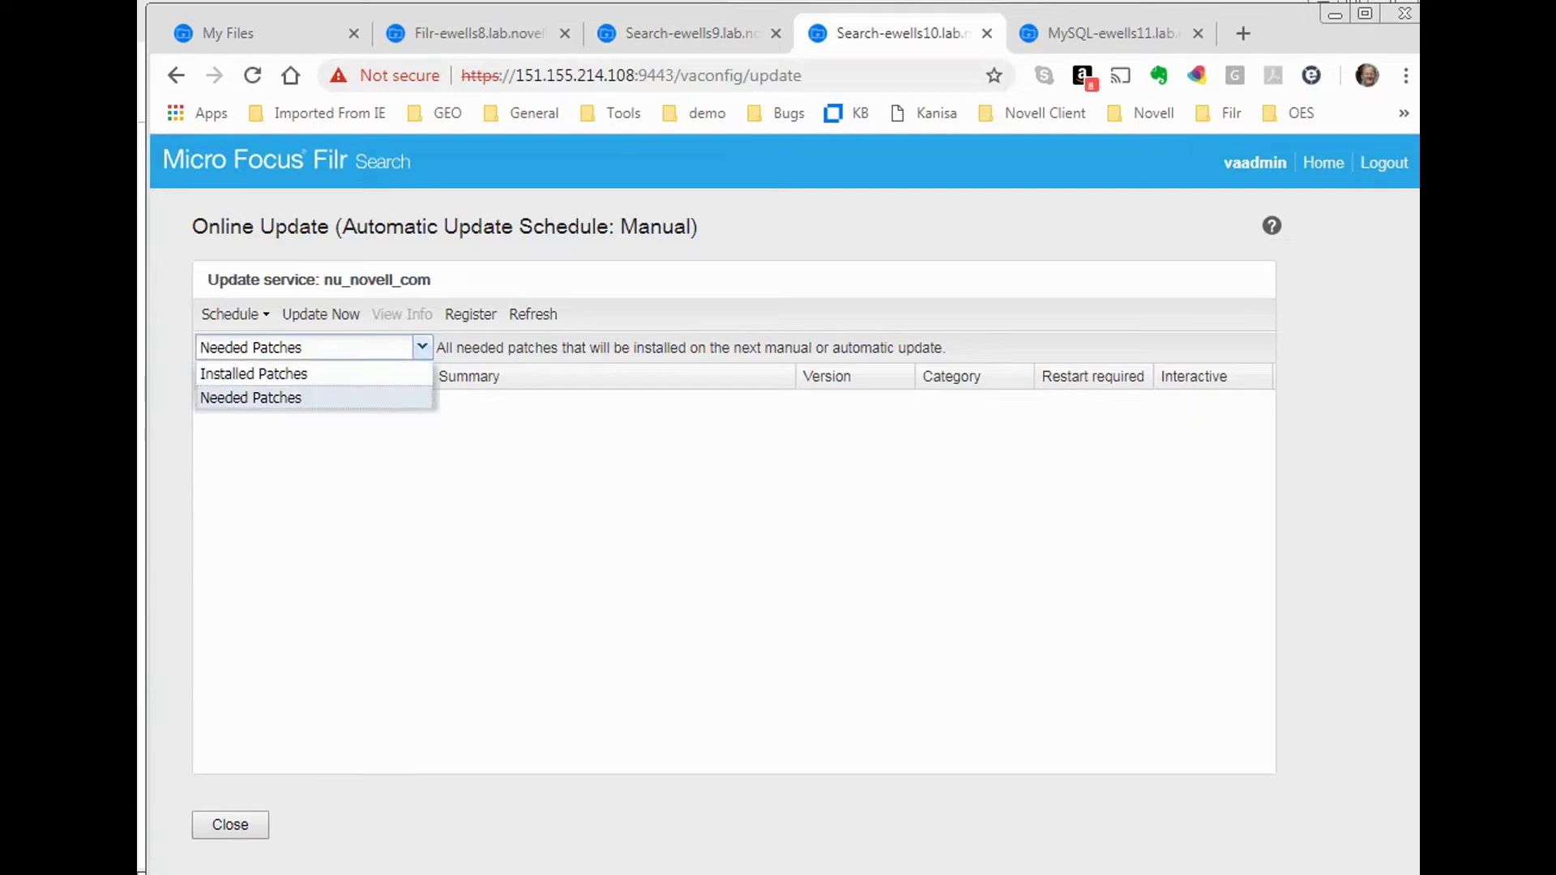
{"action": "left_click", "coordinate": [254, 373]}
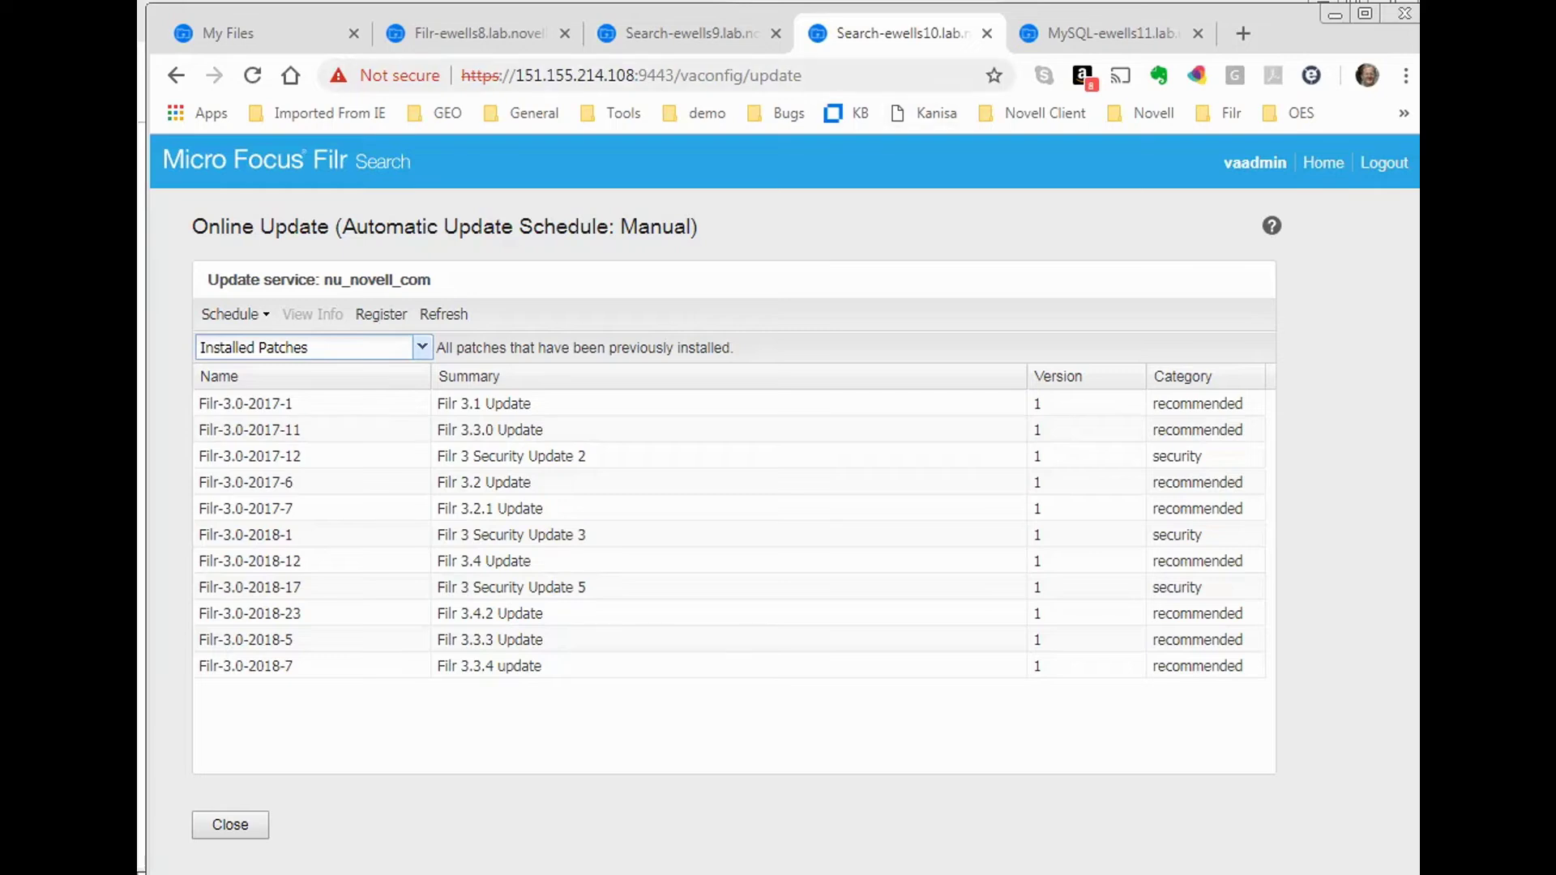
{"action": "left_click", "coordinate": [1111, 32]}
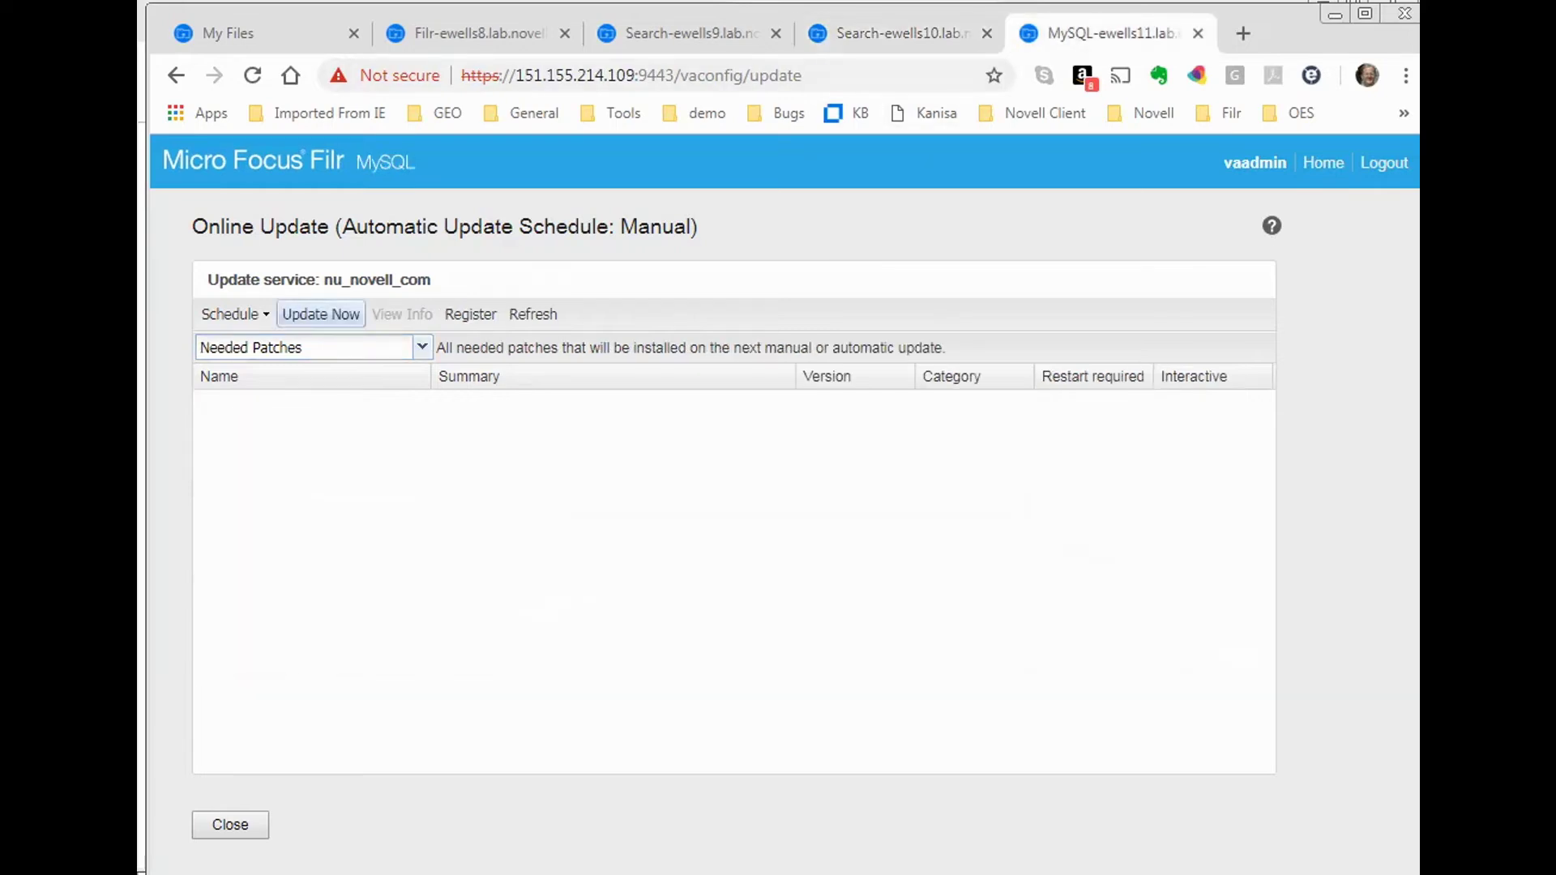
Step: Confirm Filr-3.0-2018-23 under Installed Patches on MySQL and ewells9, then open MySQL's home page
{"action": "left_click", "coordinate": [324, 347]}
{"action": "left_click", "coordinate": [243, 372]}
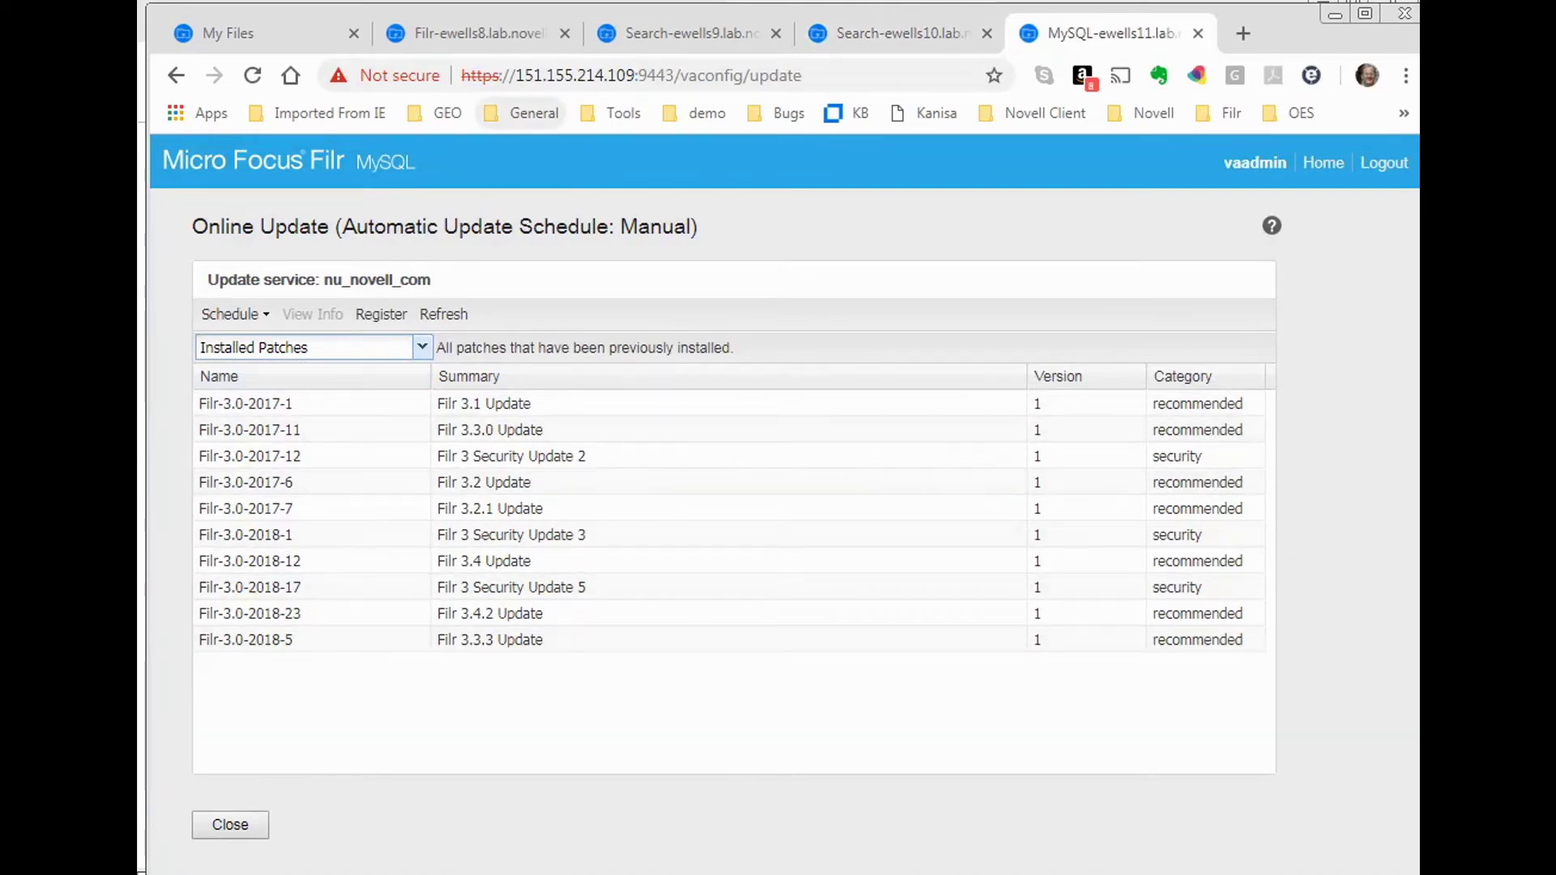
{"action": "left_click", "coordinate": [689, 34]}
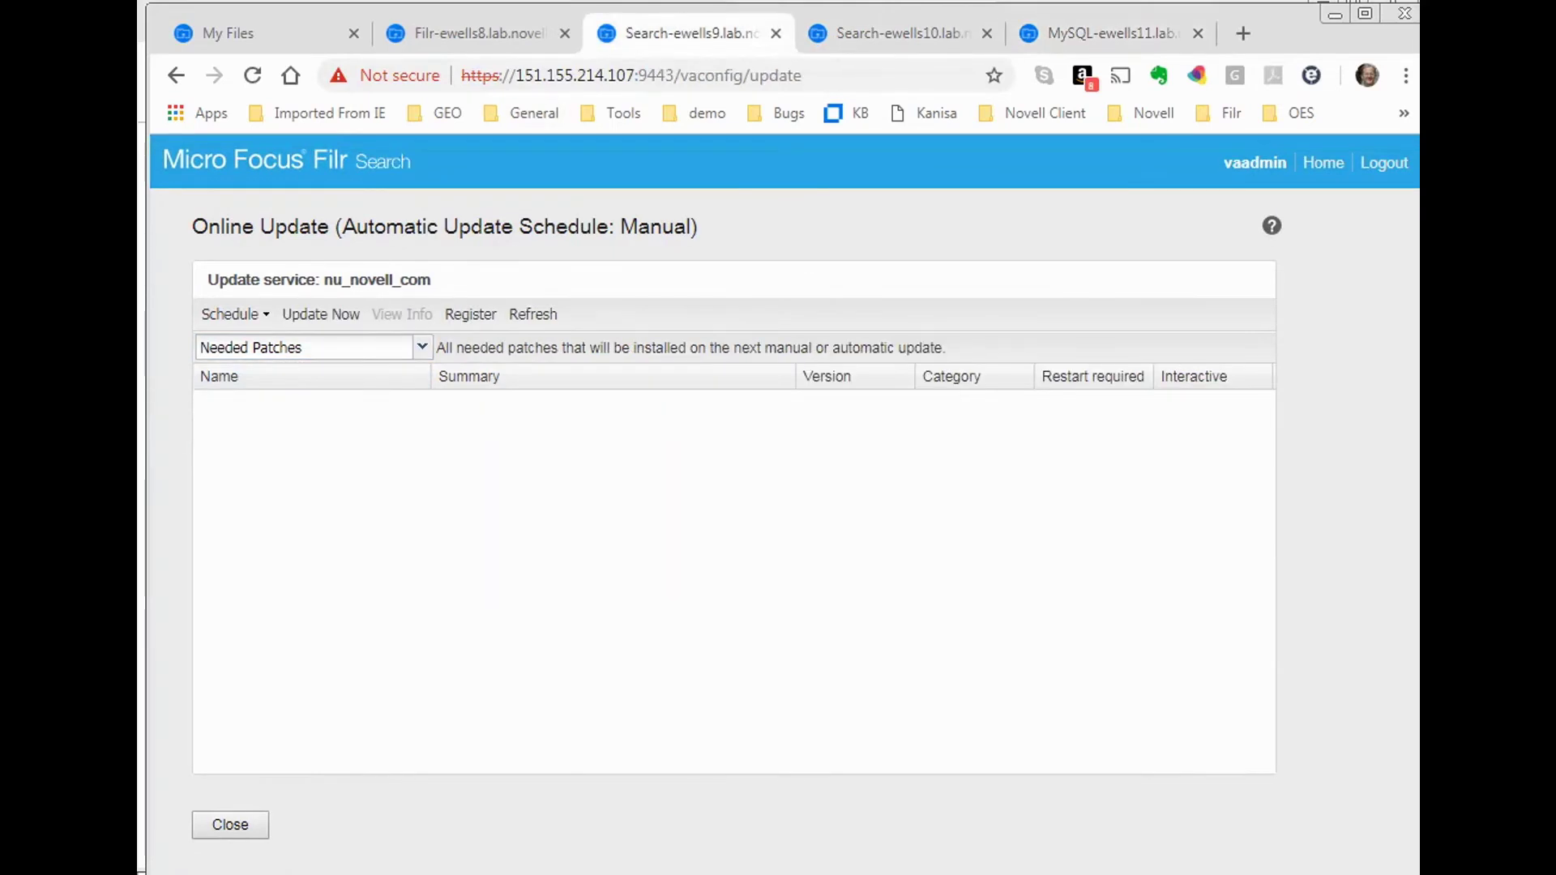
{"action": "key", "text": "alt+Down"}
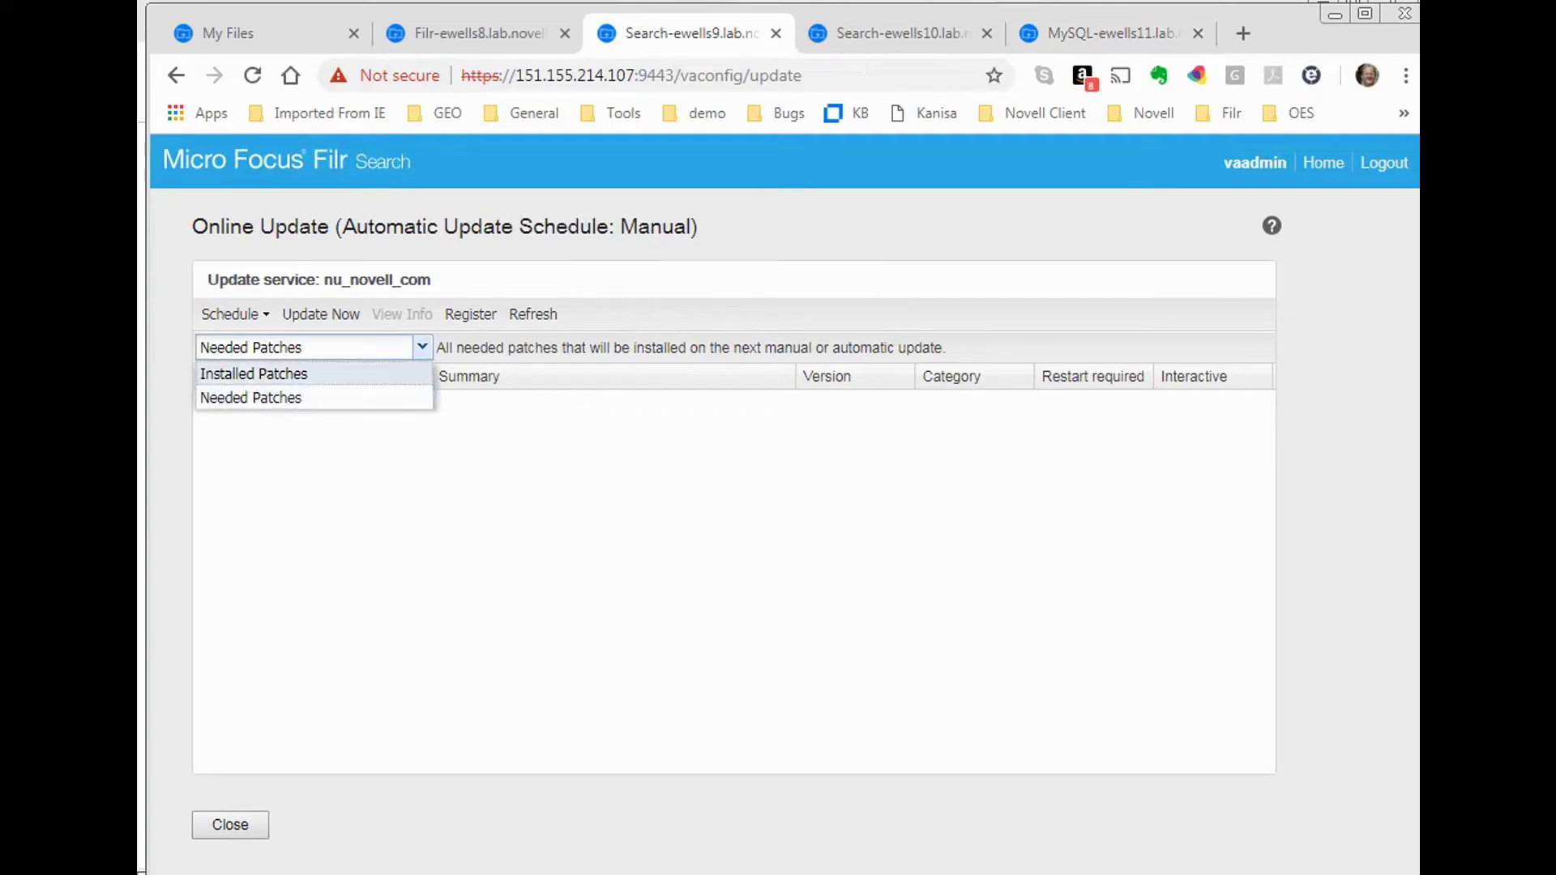
{"action": "key", "text": "Return"}
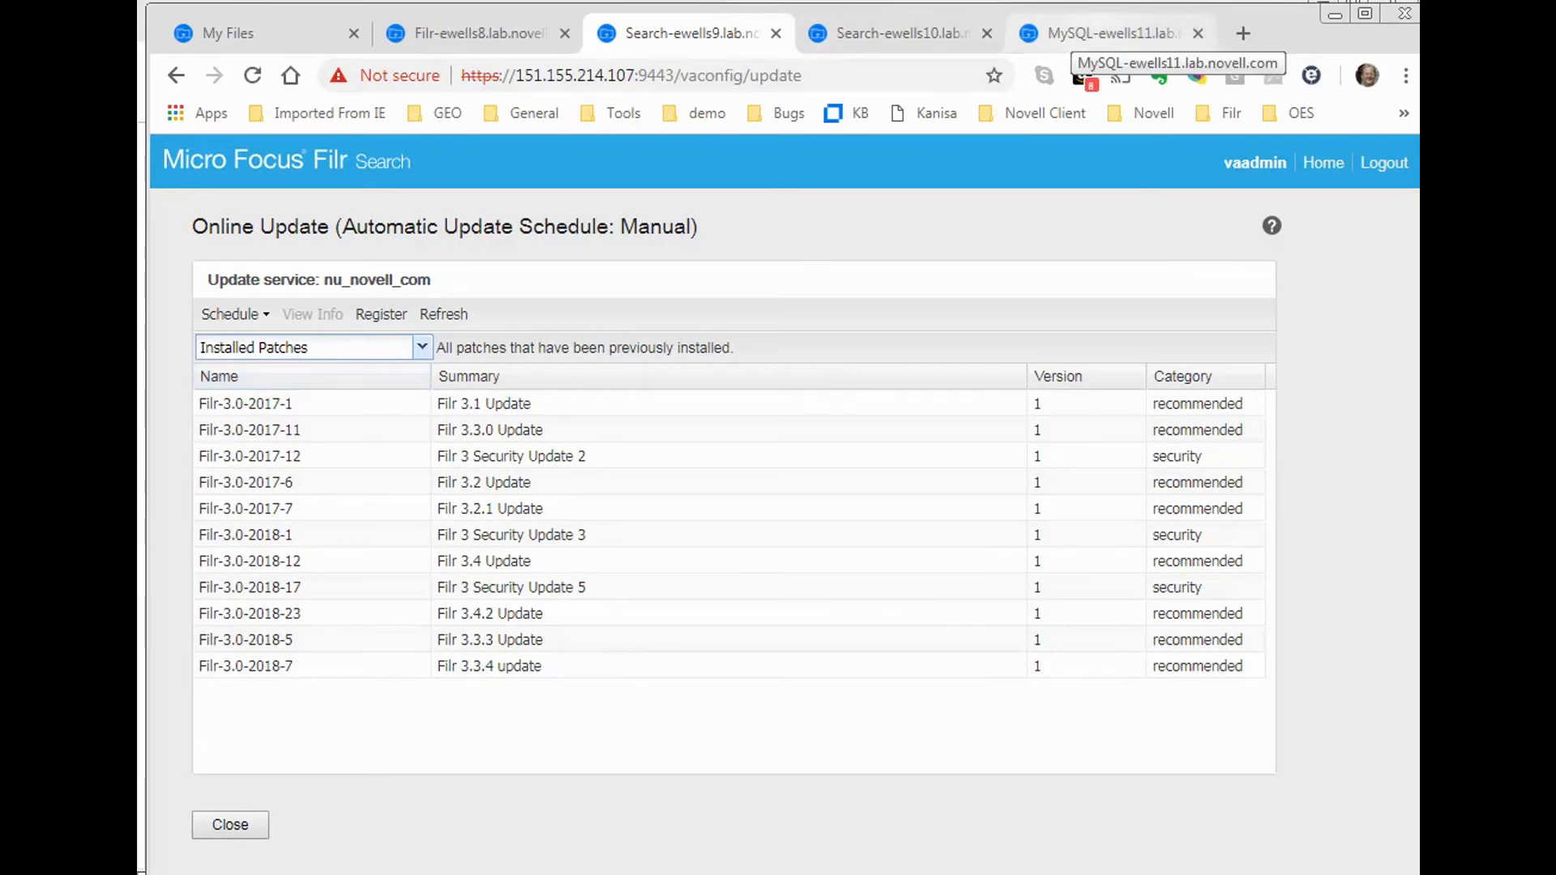
{"action": "left_click", "coordinate": [1111, 33]}
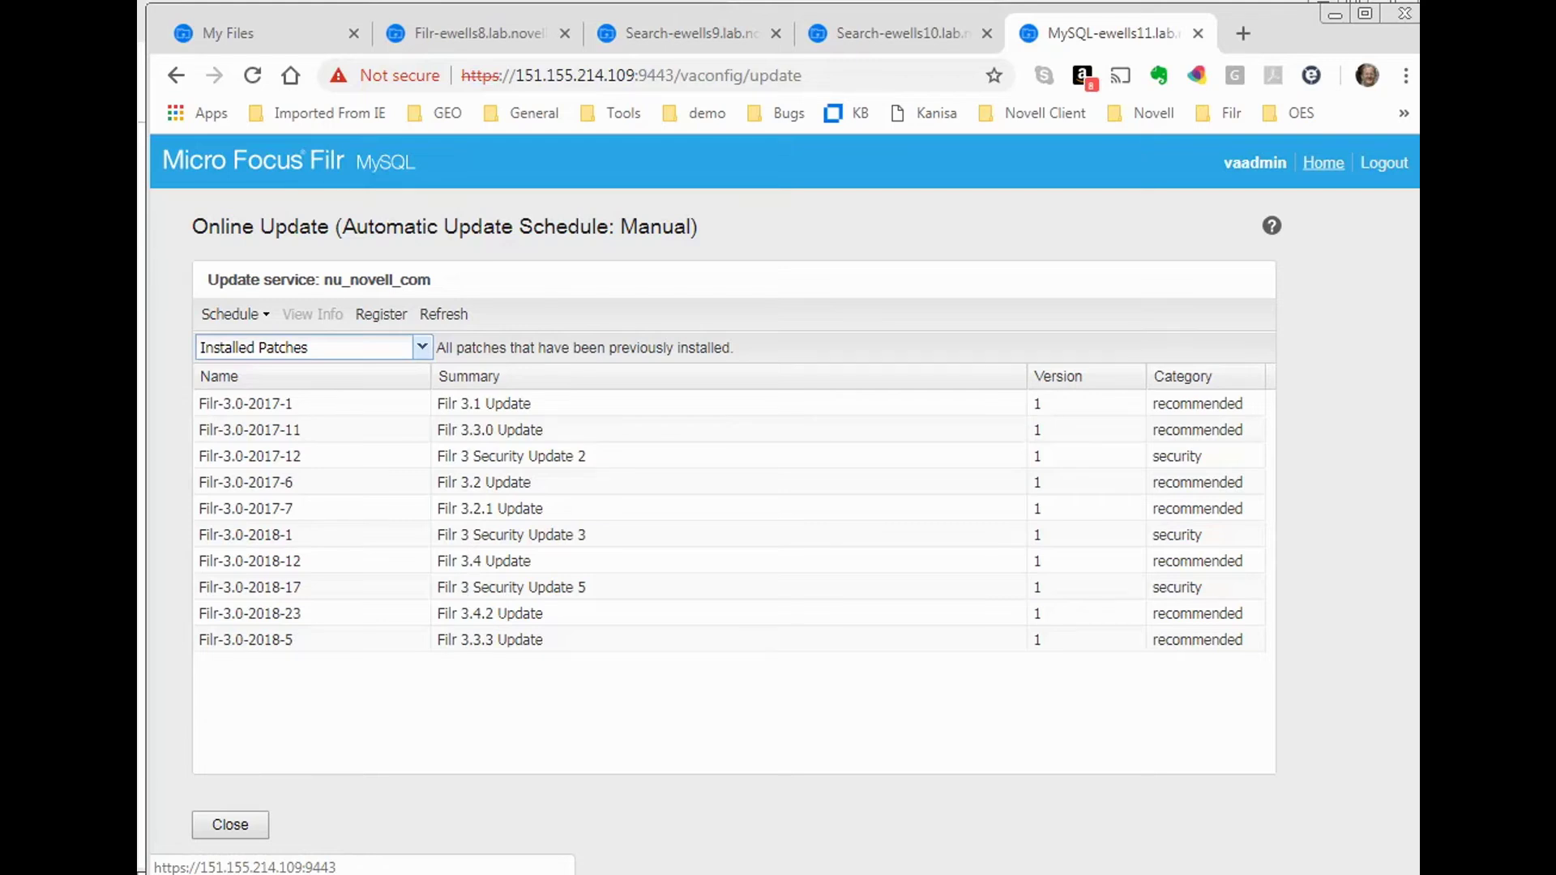
{"action": "left_click", "coordinate": [1323, 163]}
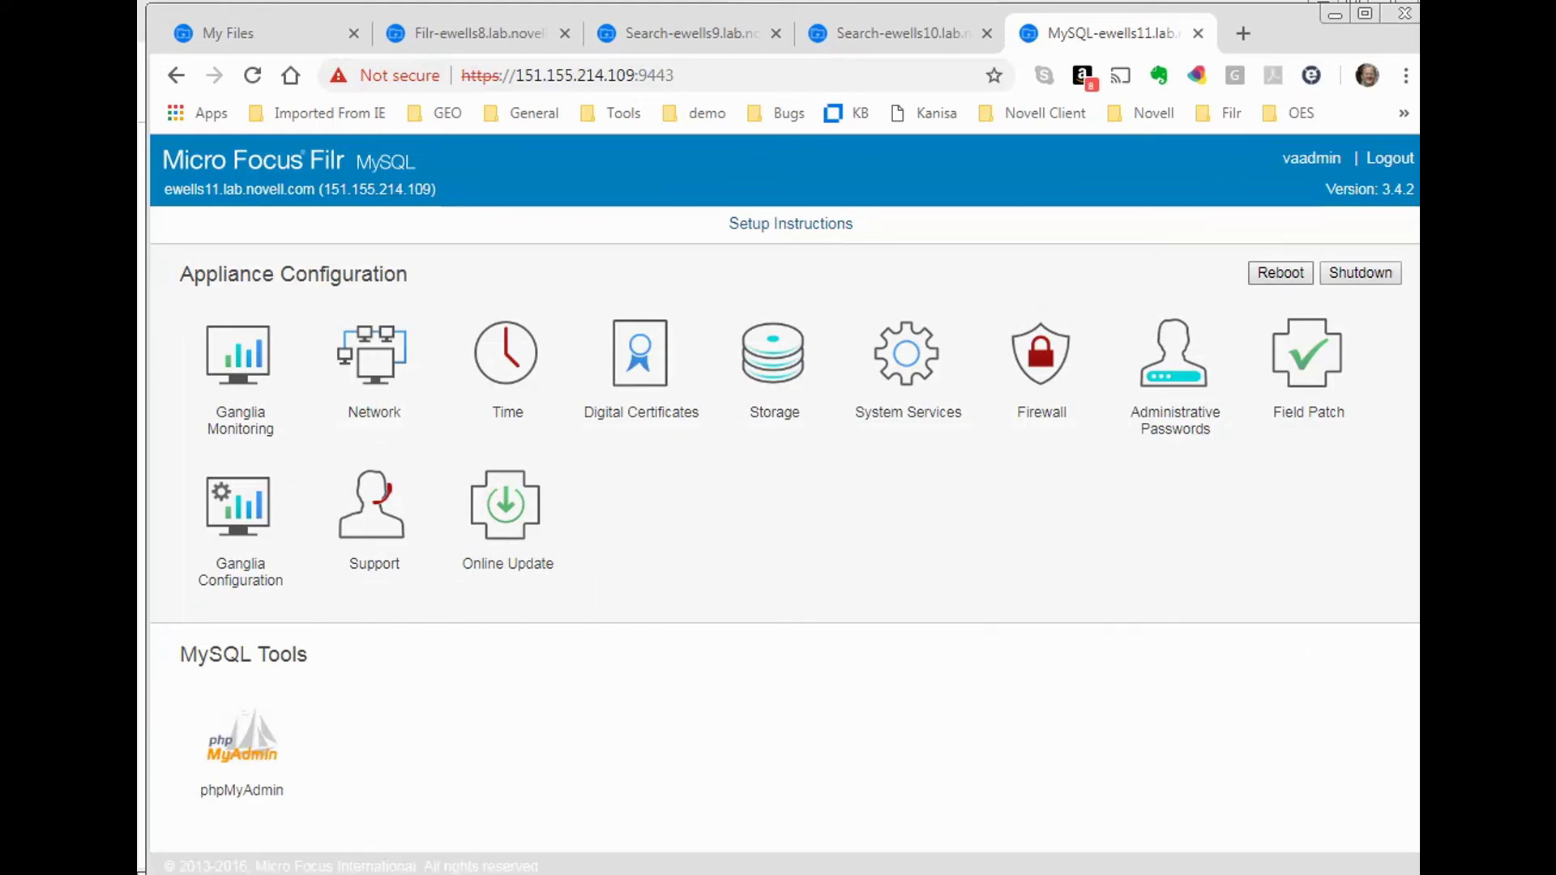
Step: Reboot the MySQL appliance and the Search appliance at address ending 108
{"action": "left_click", "coordinate": [1281, 272]}
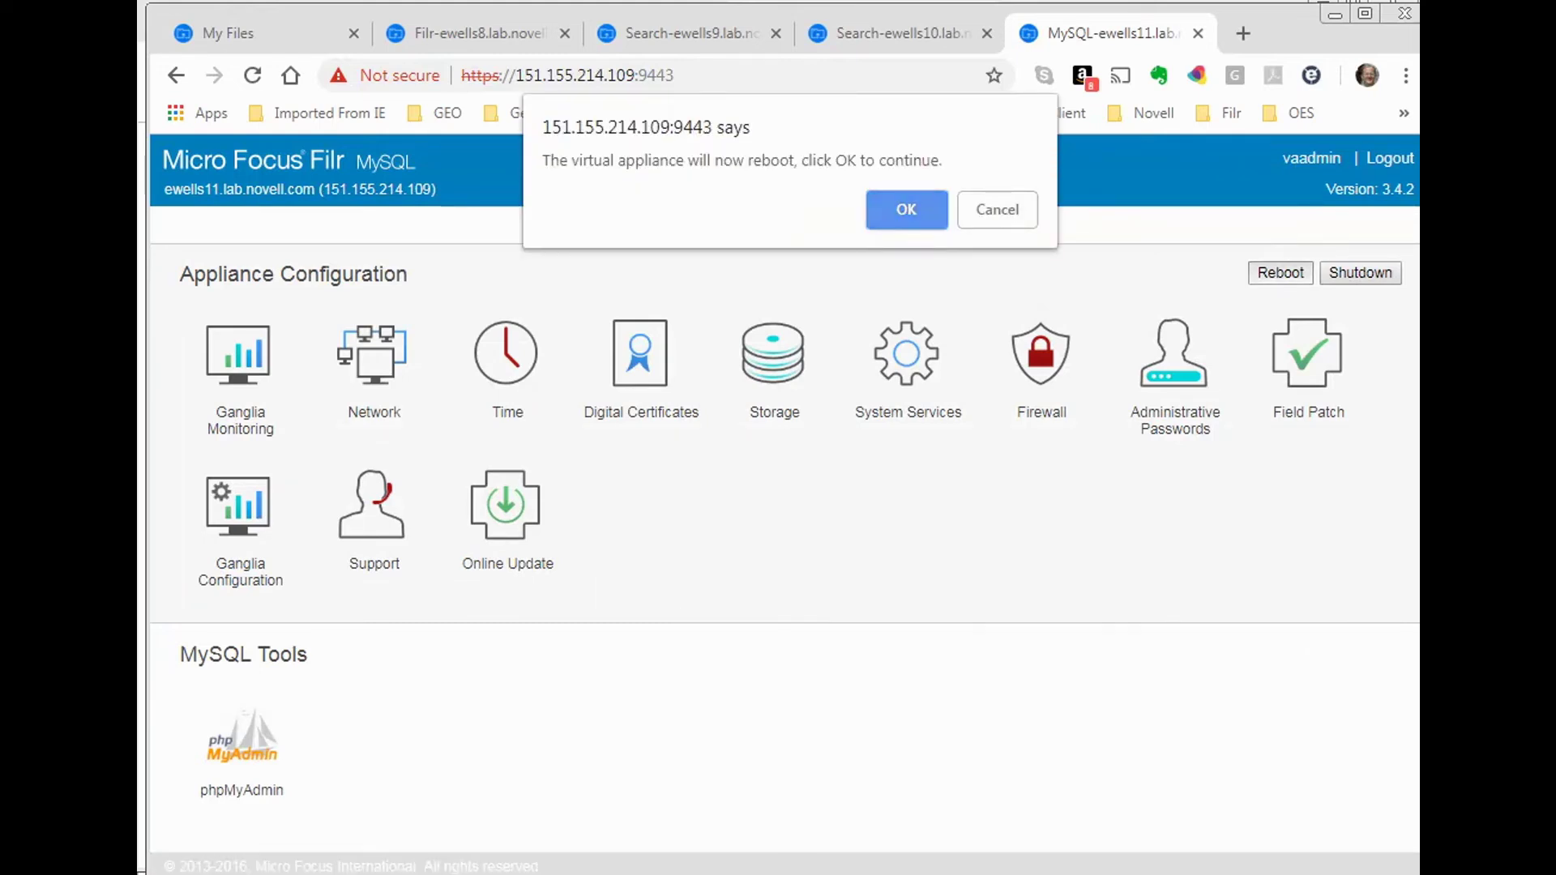
{"action": "key", "text": "Return"}
{"action": "key", "text": "ctrl+shift+Tab"}
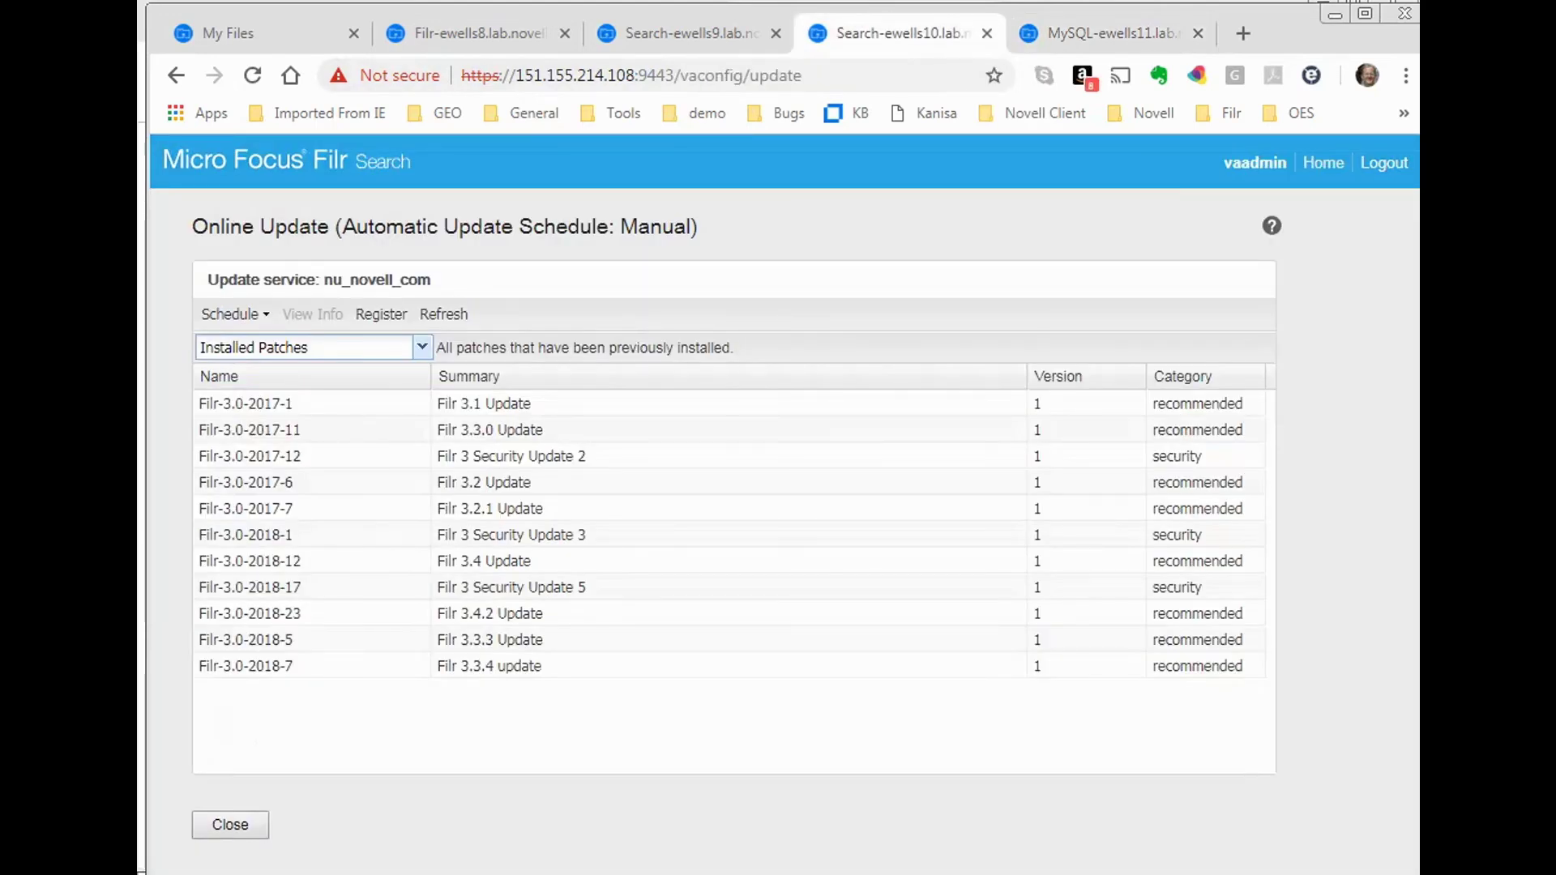
{"action": "left_click", "coordinate": [1323, 163]}
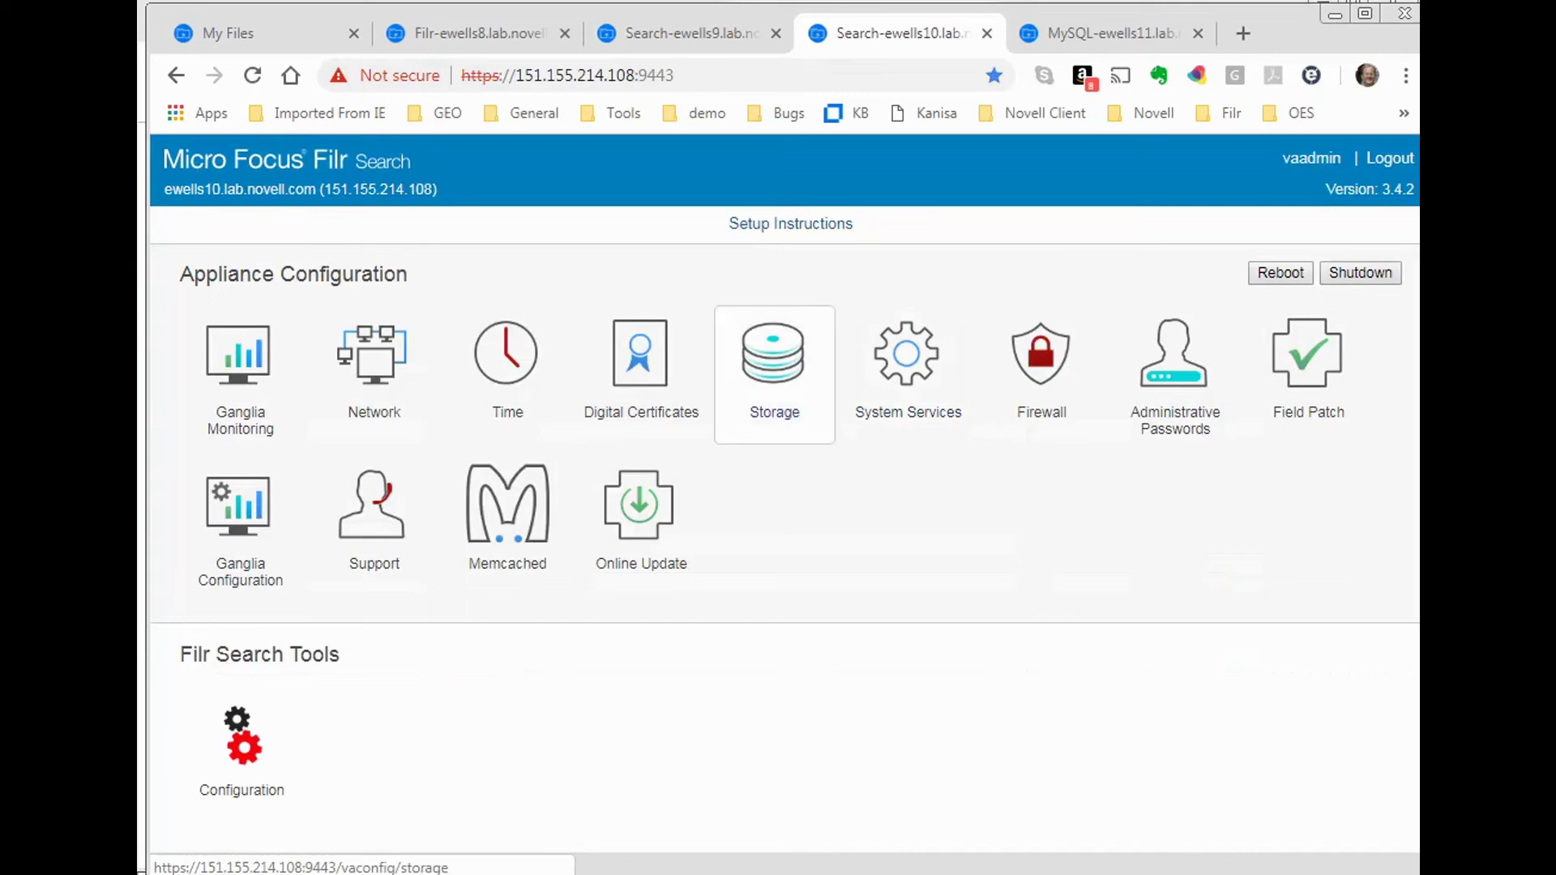
{"action": "left_click", "coordinate": [1281, 272]}
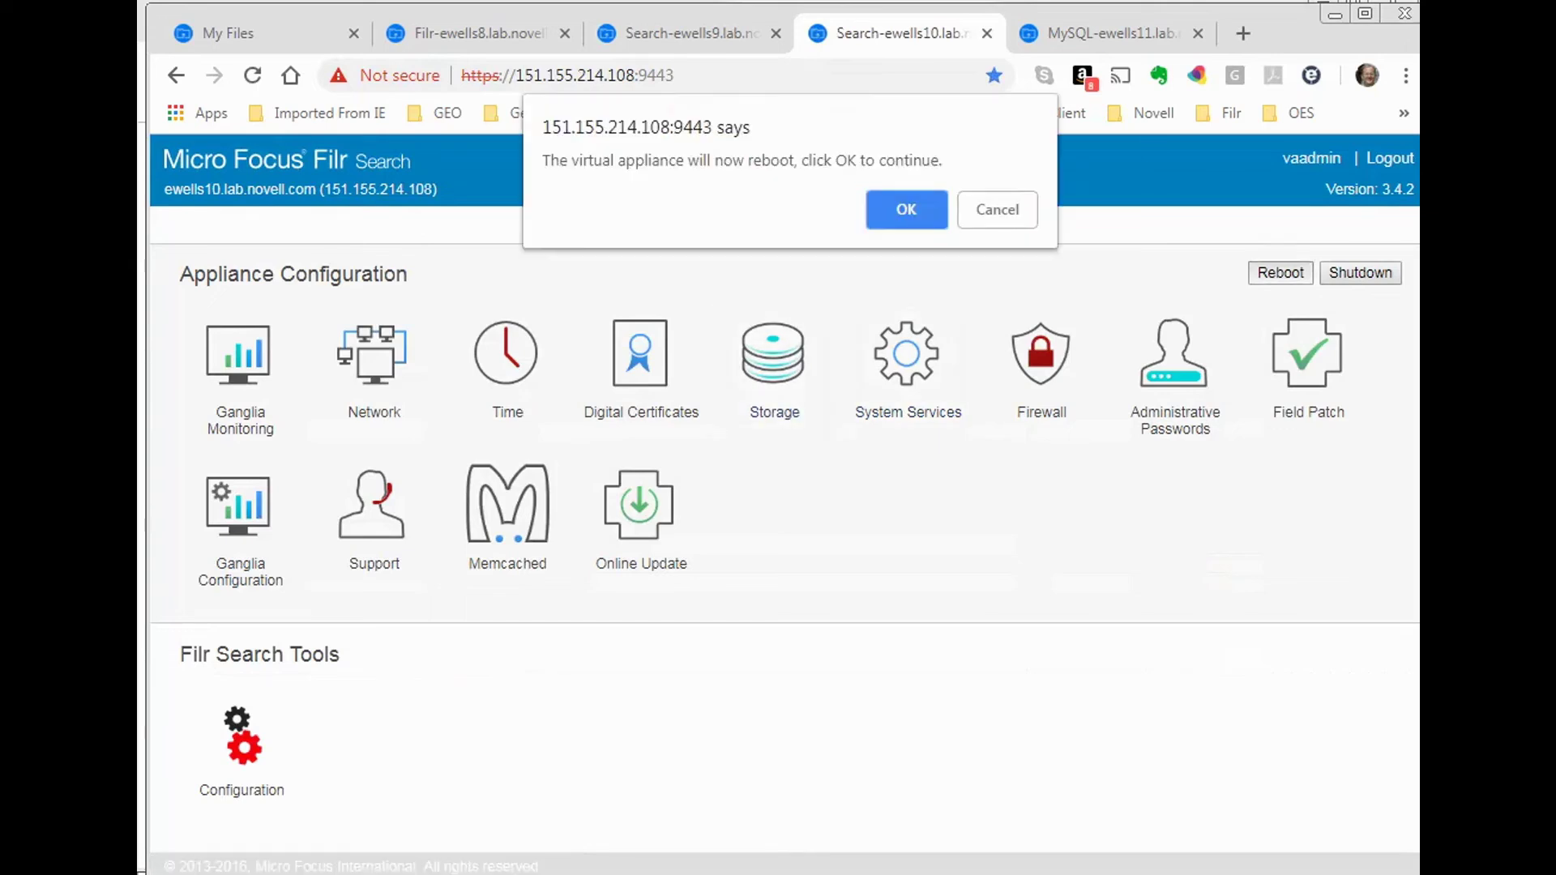
{"action": "key", "text": "Return"}
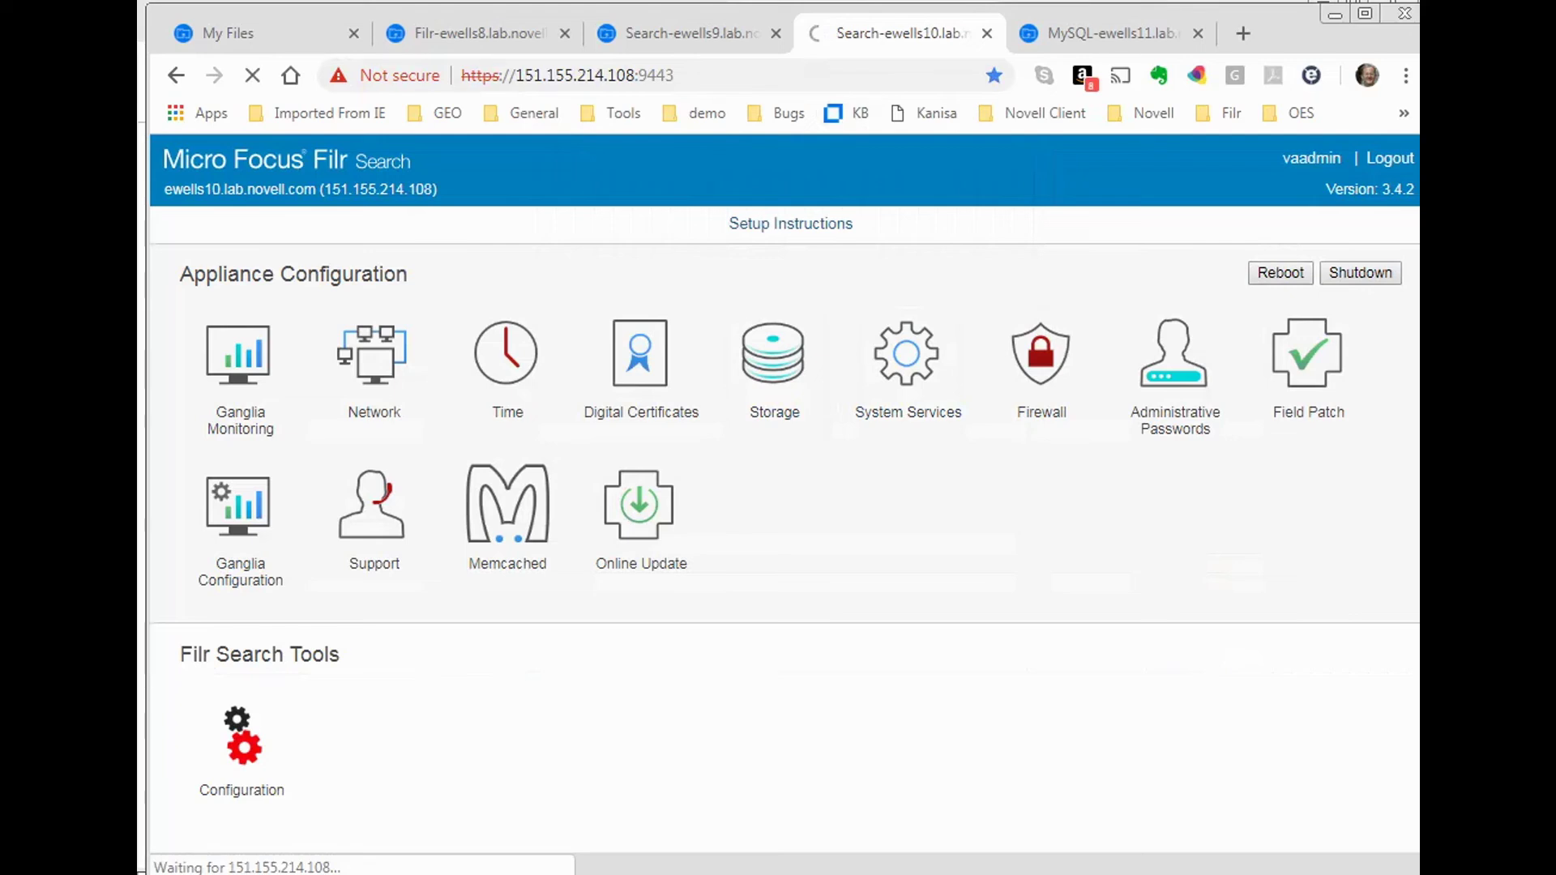
Step: Reboot the Search appliance at address ending 107 from its home page
{"action": "left_click", "coordinate": [689, 33]}
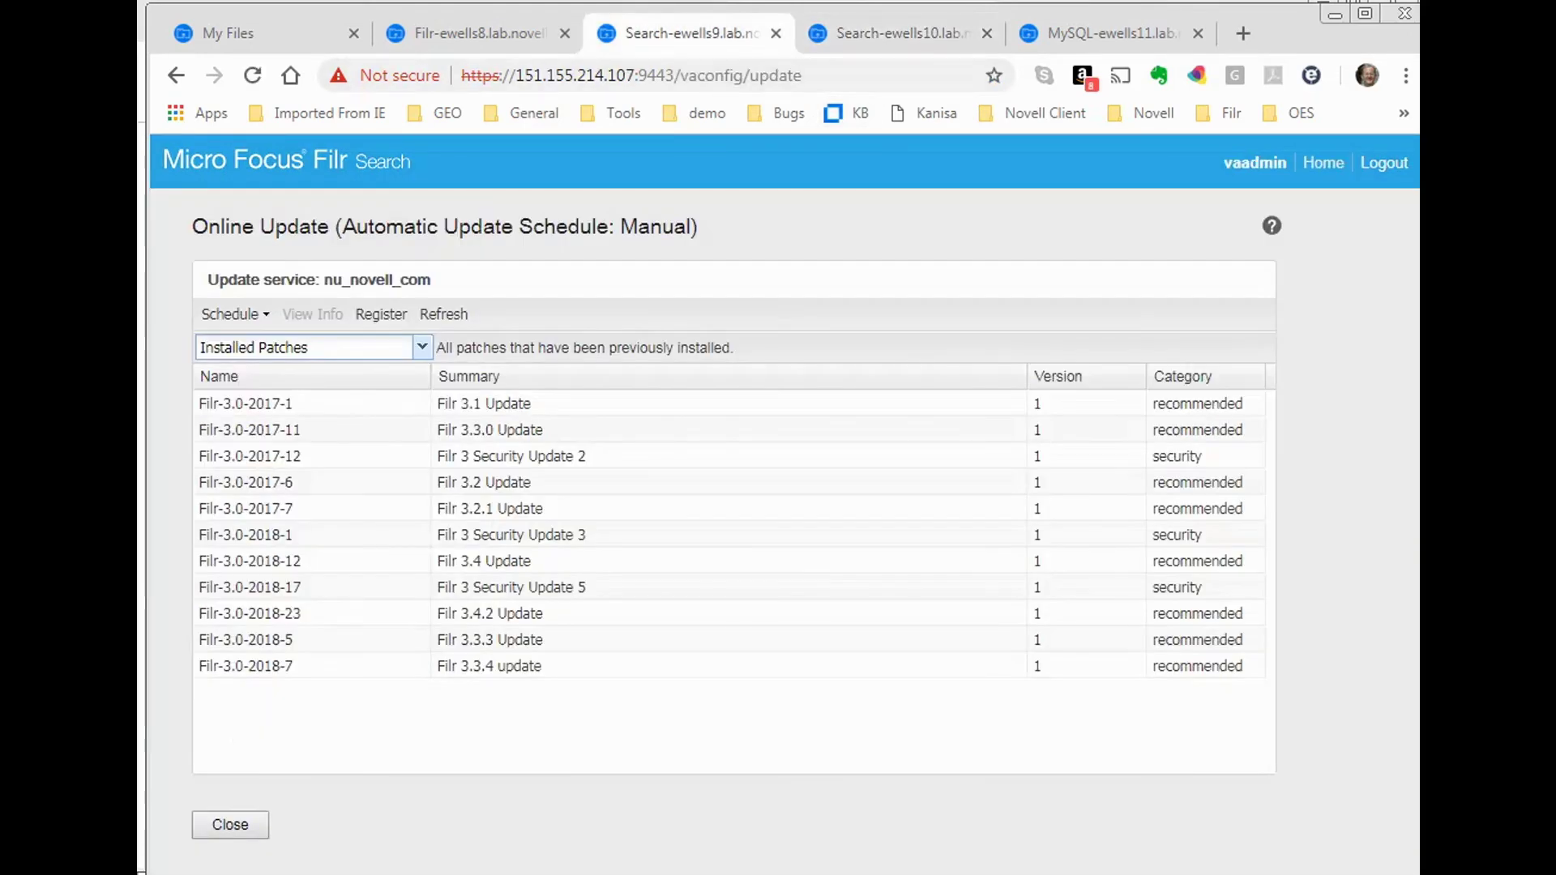
{"action": "left_click", "coordinate": [230, 824]}
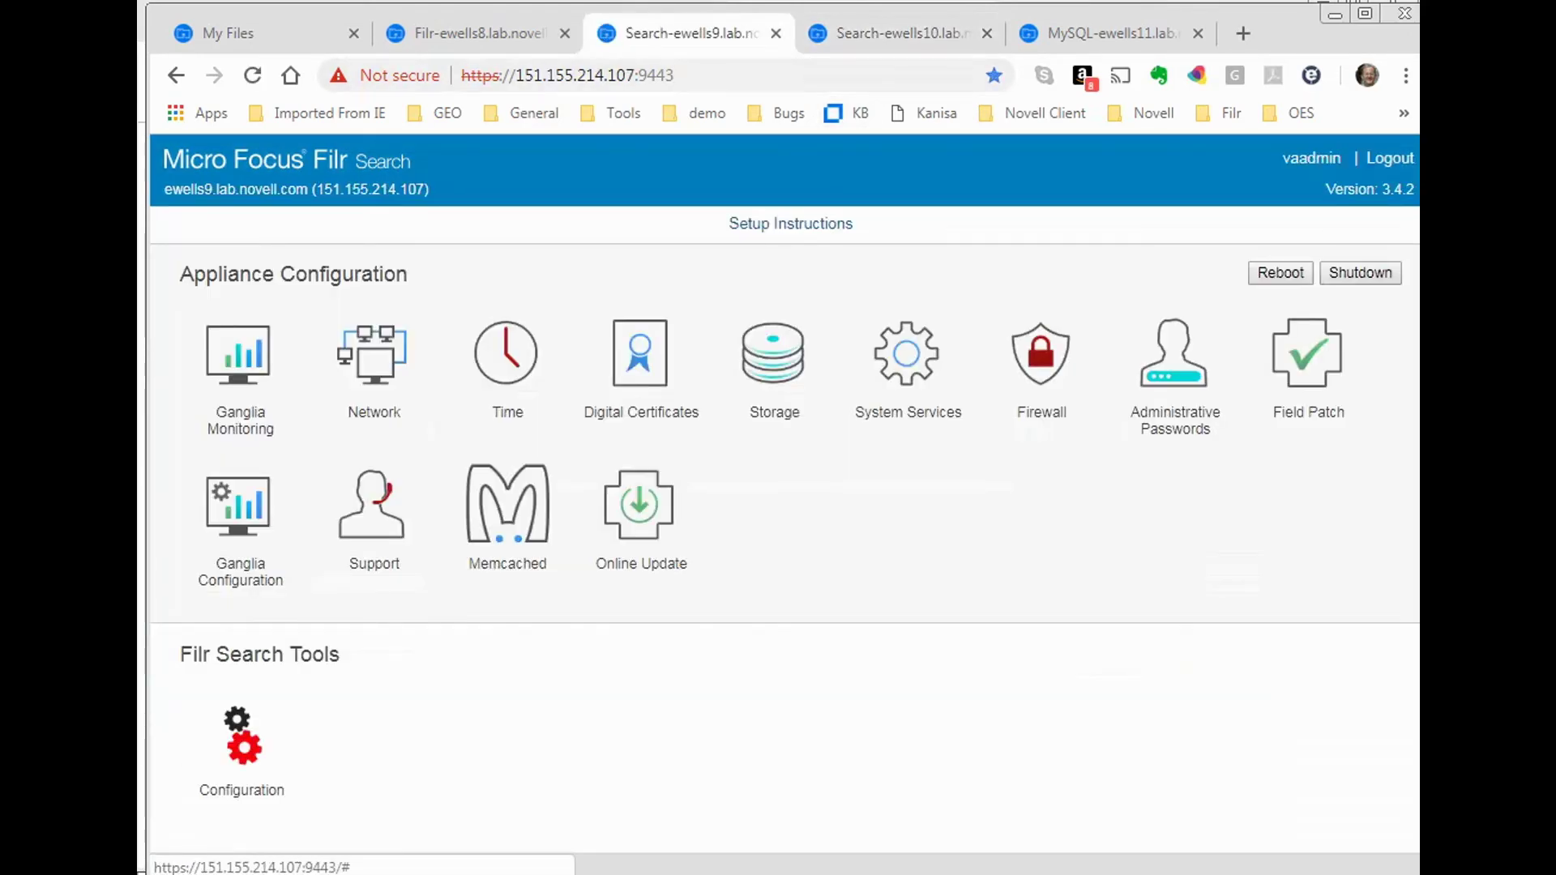
{"action": "left_click", "coordinate": [1280, 272]}
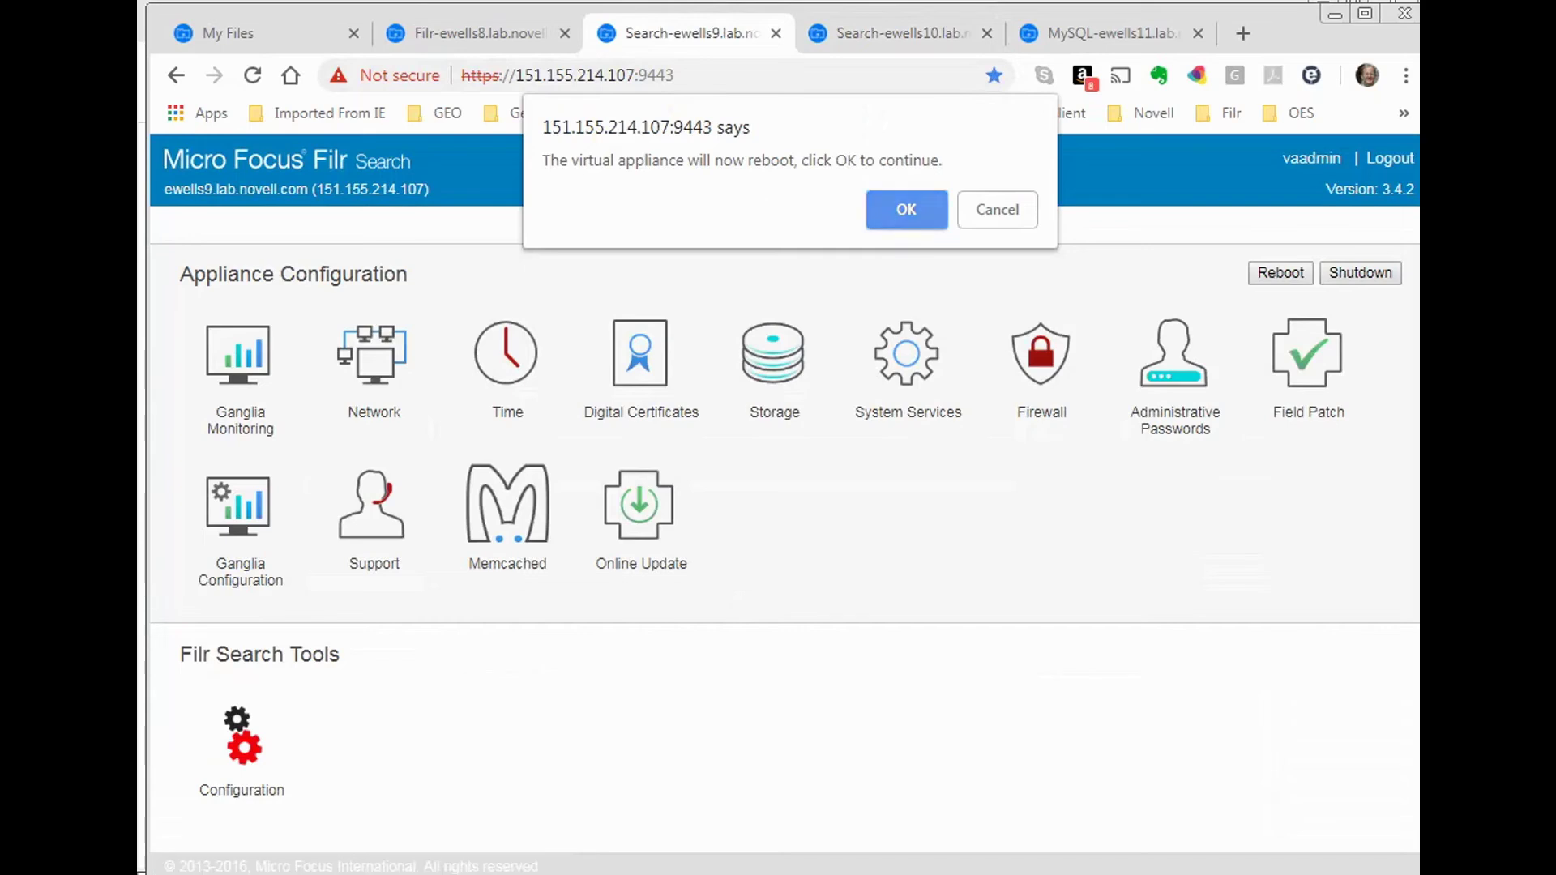
{"action": "key", "text": "Return"}
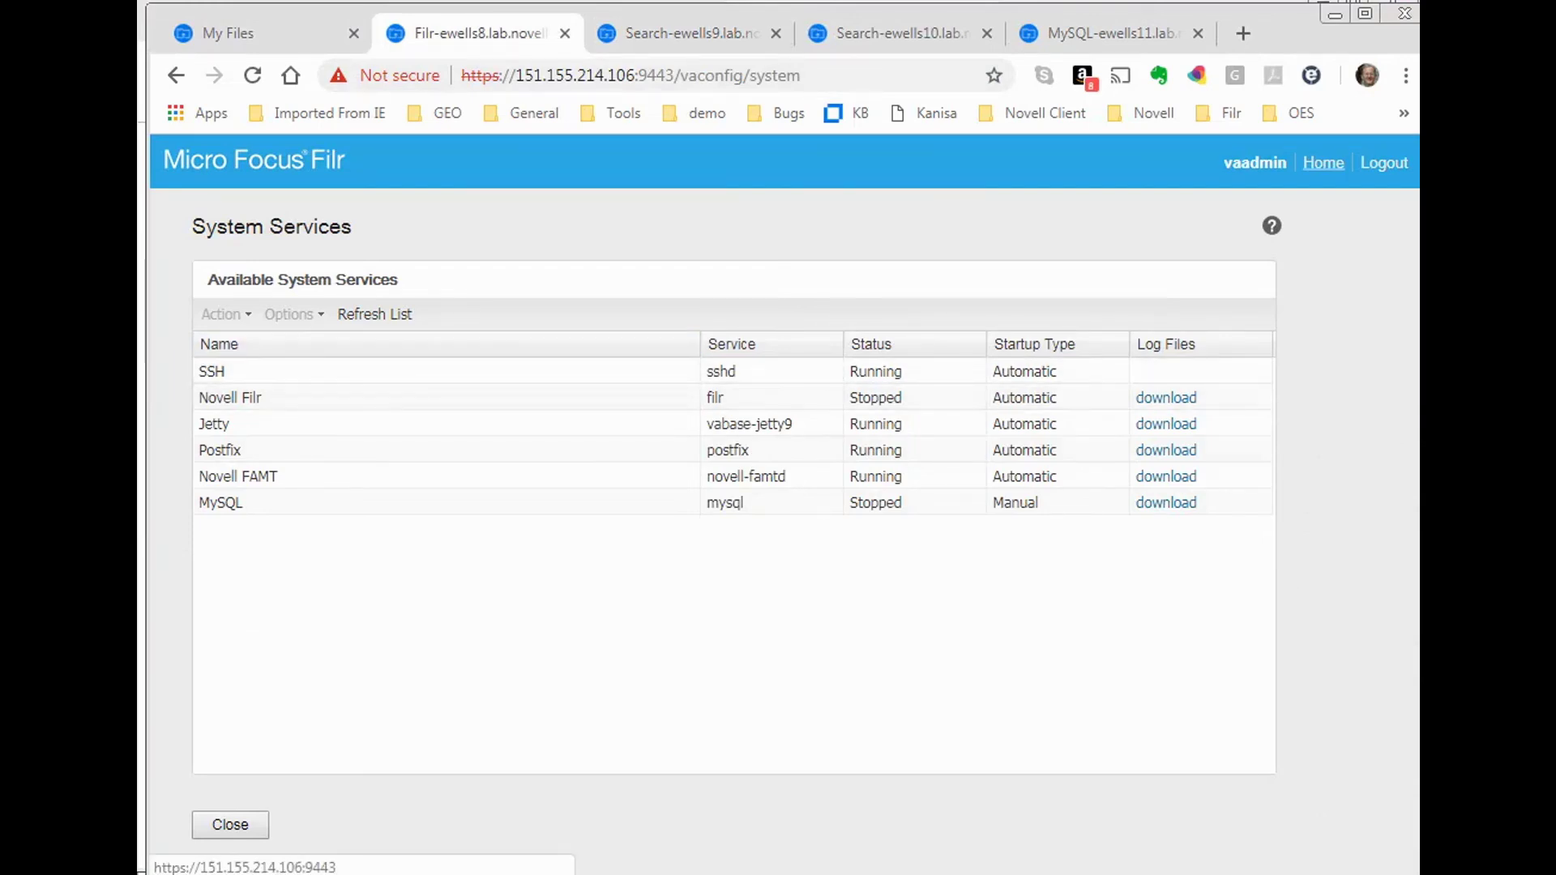
Step: Install the Filr 3.4.2 Update on the Filr appliance, auto-installing interactive patches
{"action": "left_click", "coordinate": [230, 825]}
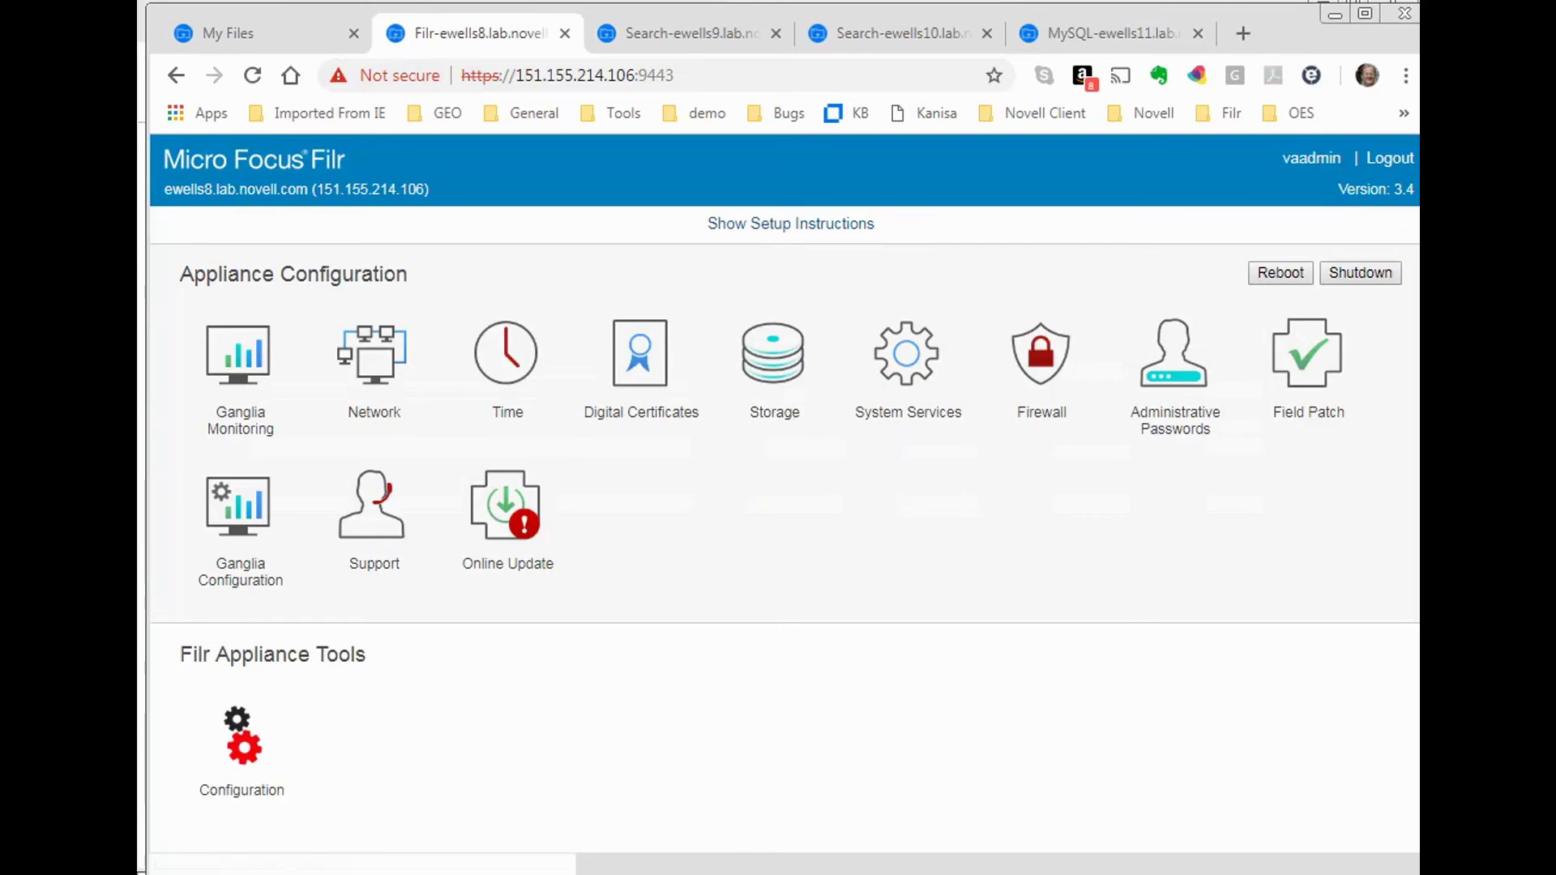
{"action": "left_click", "coordinate": [506, 510]}
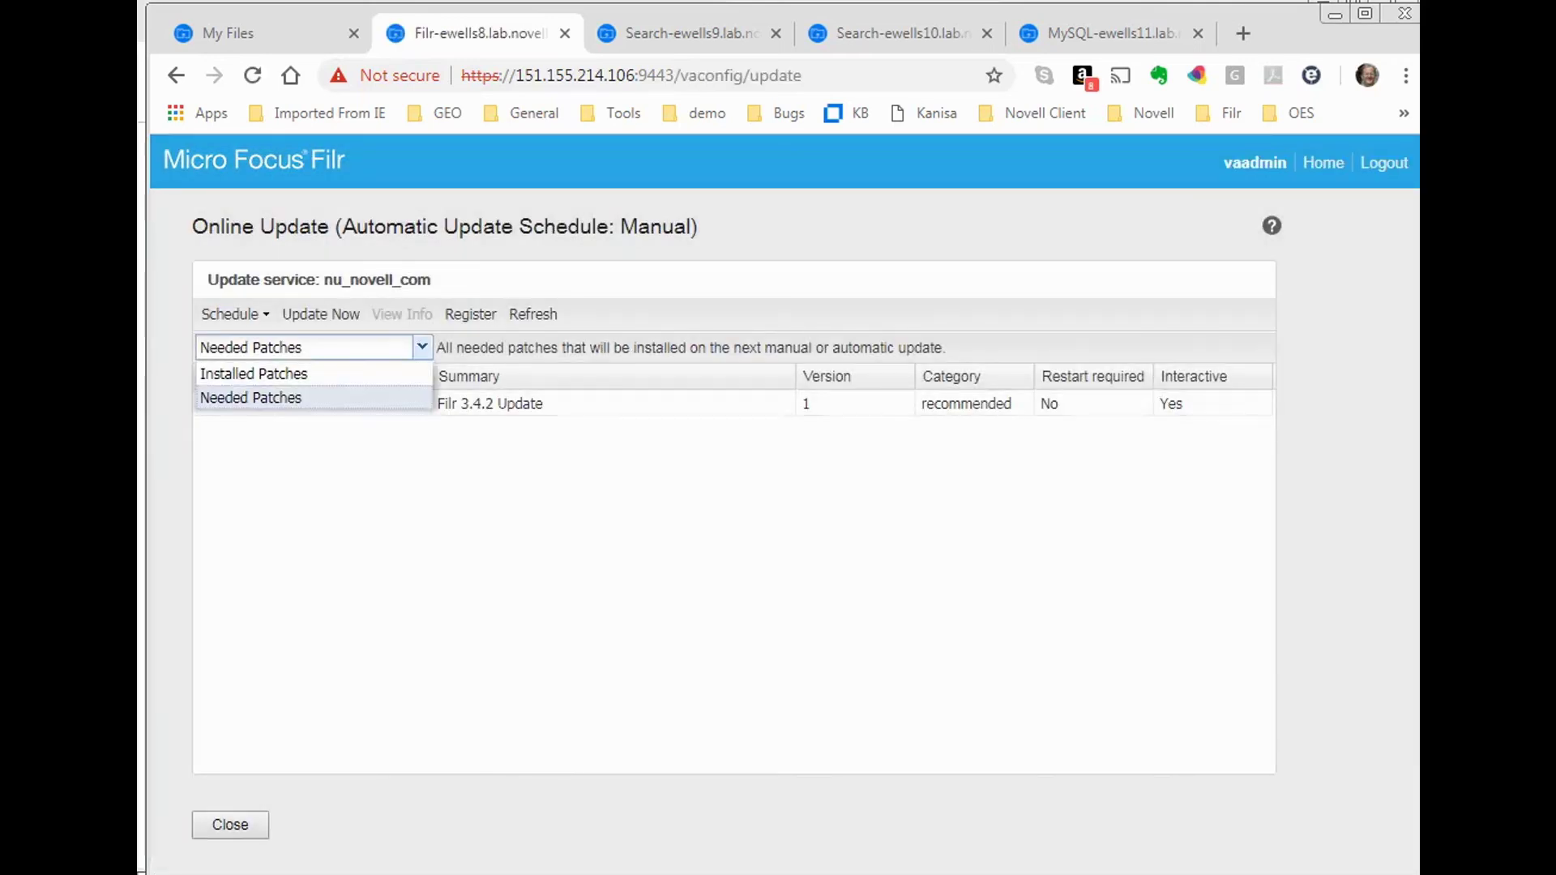
{"action": "left_click", "coordinate": [422, 347]}
{"action": "key", "text": "Escape"}
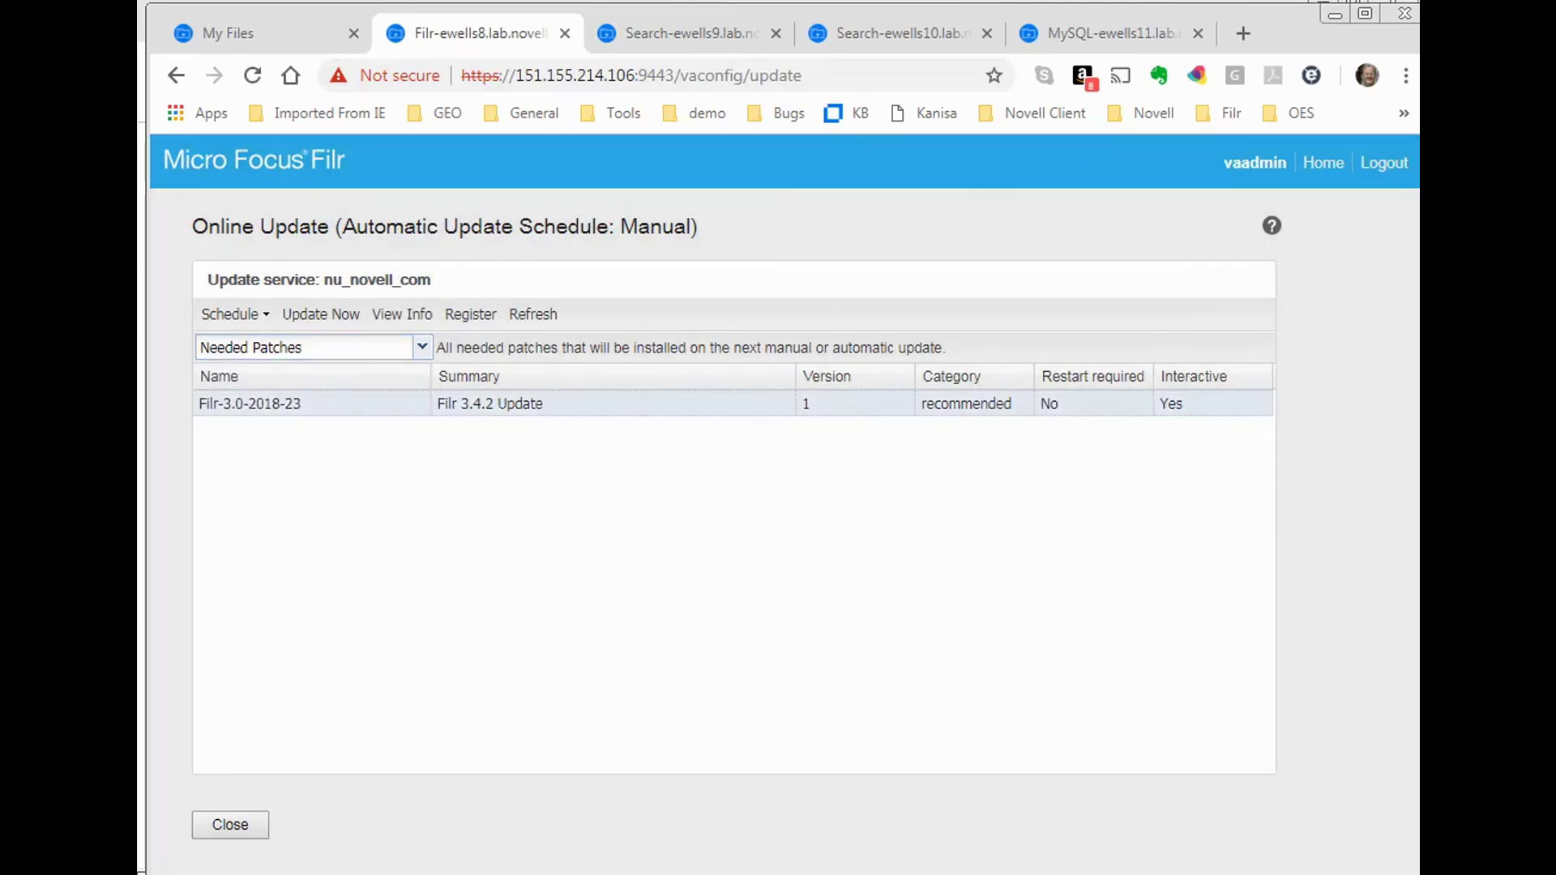
{"action": "left_click", "coordinate": [320, 314]}
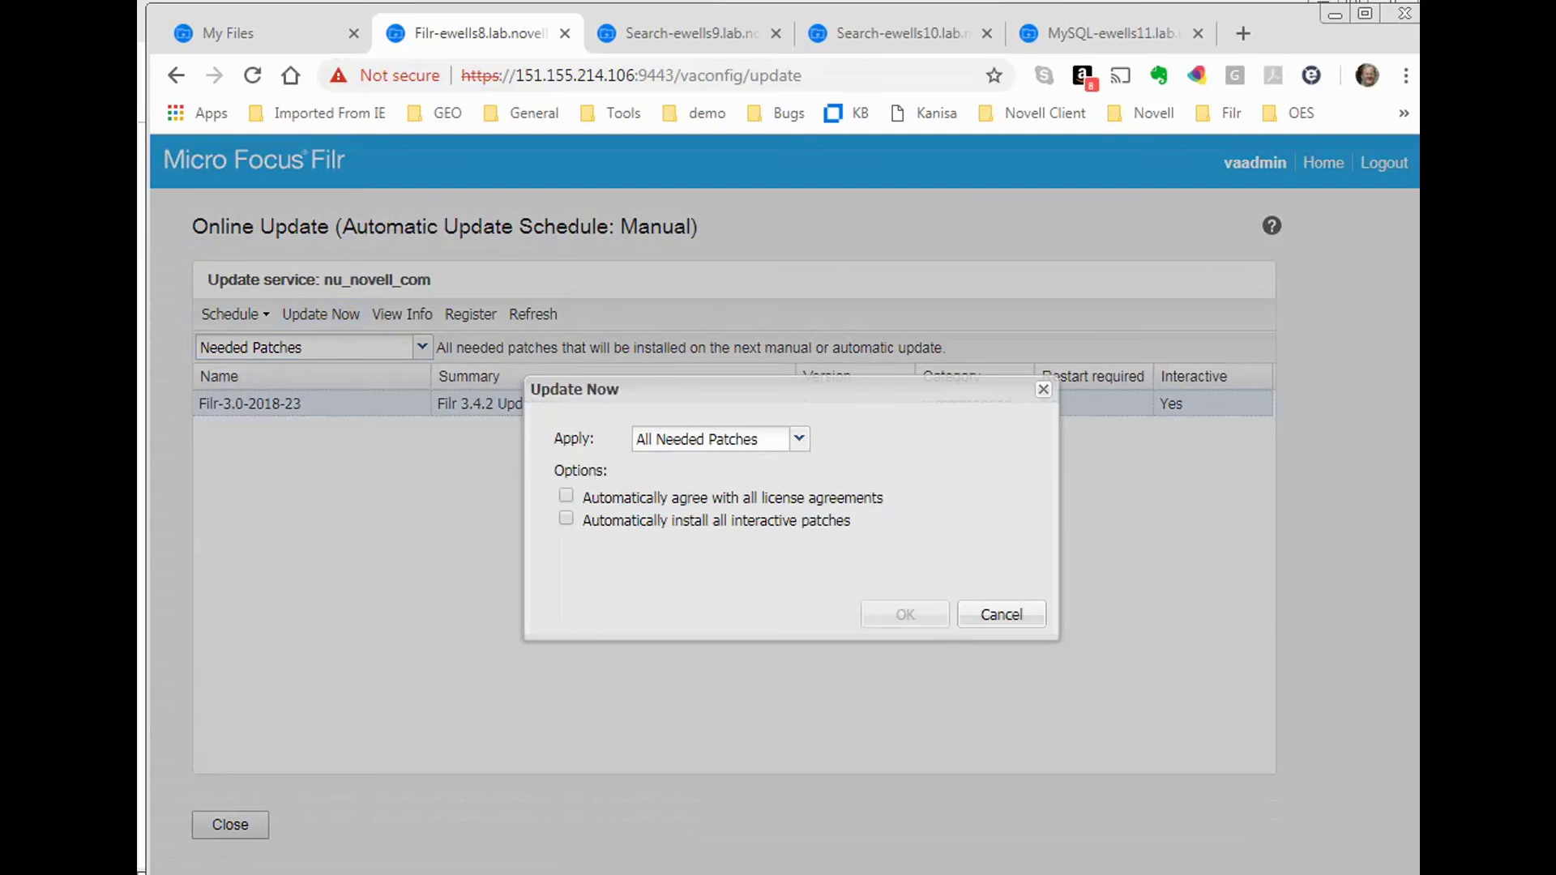
{"action": "left_click", "coordinate": [565, 517]}
{"action": "left_click", "coordinate": [905, 615]}
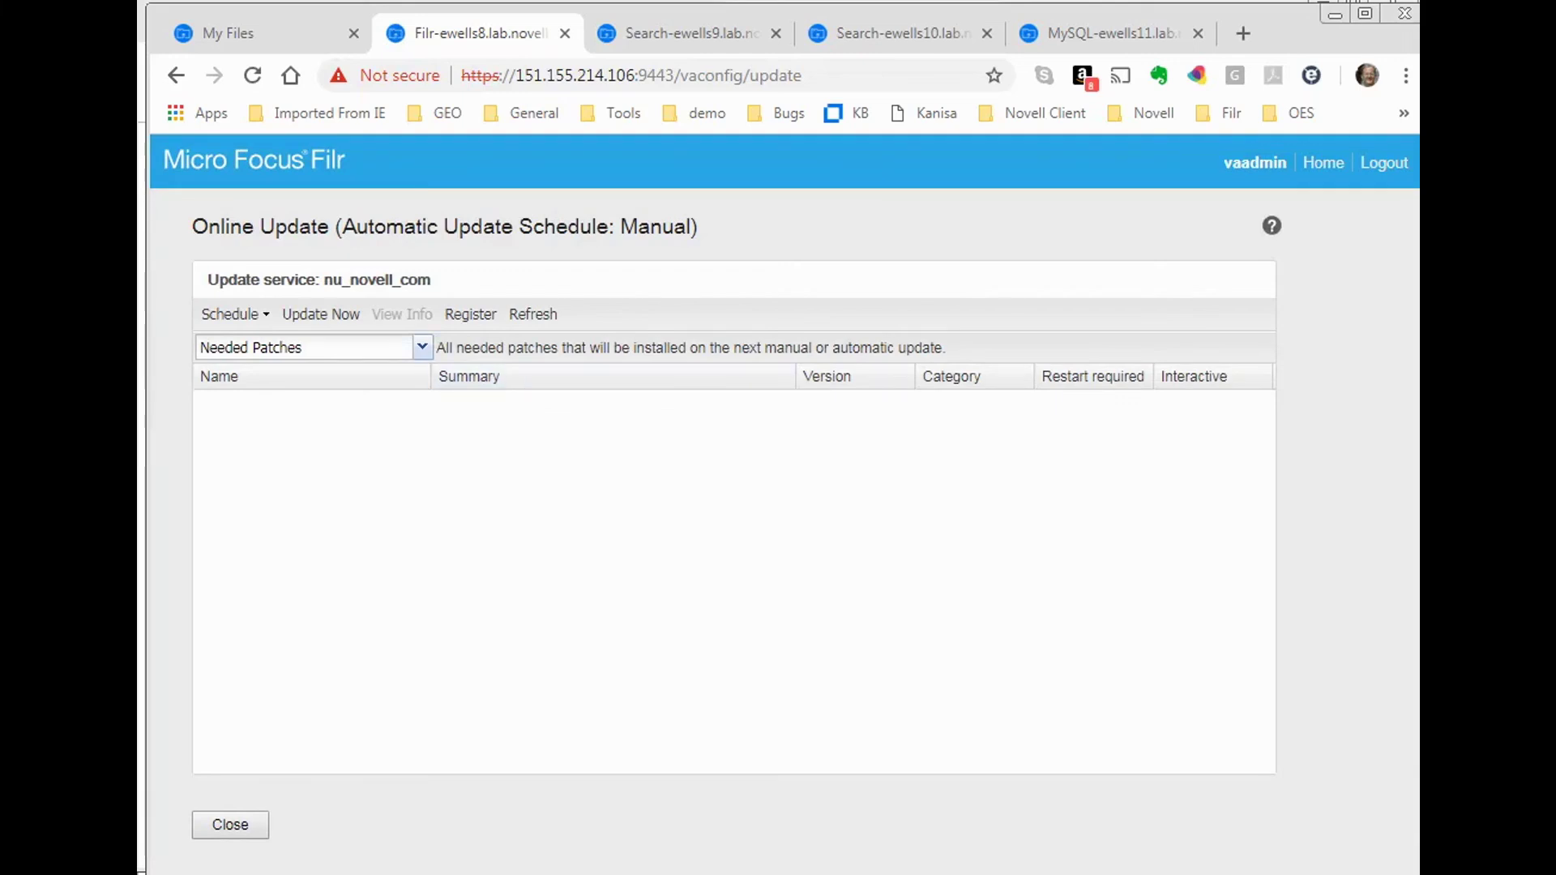
{"action": "left_click", "coordinate": [421, 347]}
Step: Verify 3.4.2 in the Filr appliance's installed patches, reboot it, and return to My Files
{"action": "left_click", "coordinate": [254, 374]}
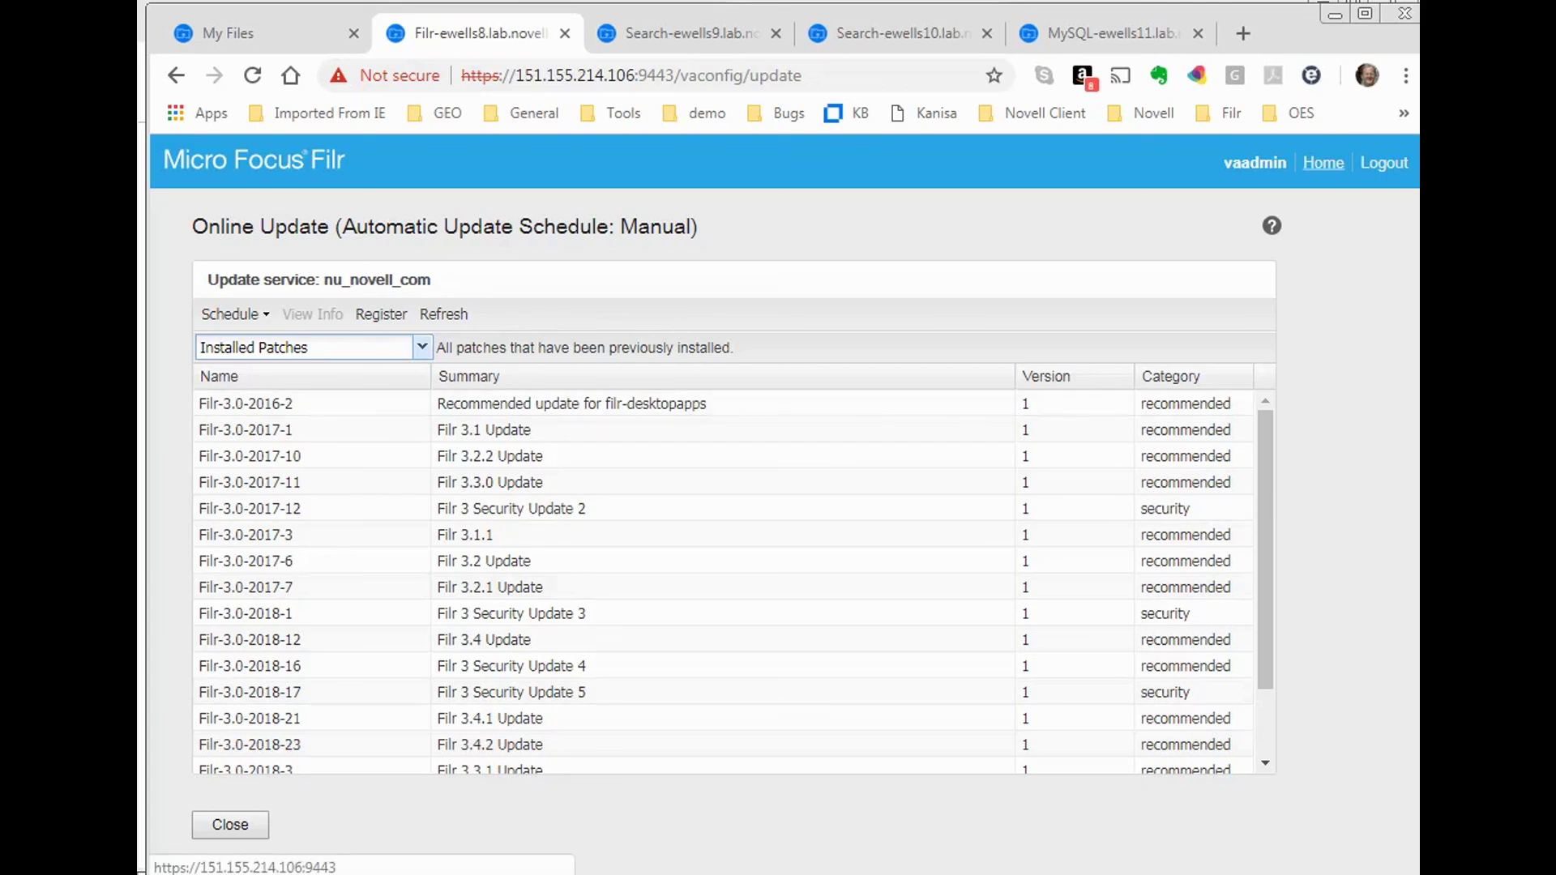
{"action": "left_click", "coordinate": [1322, 163]}
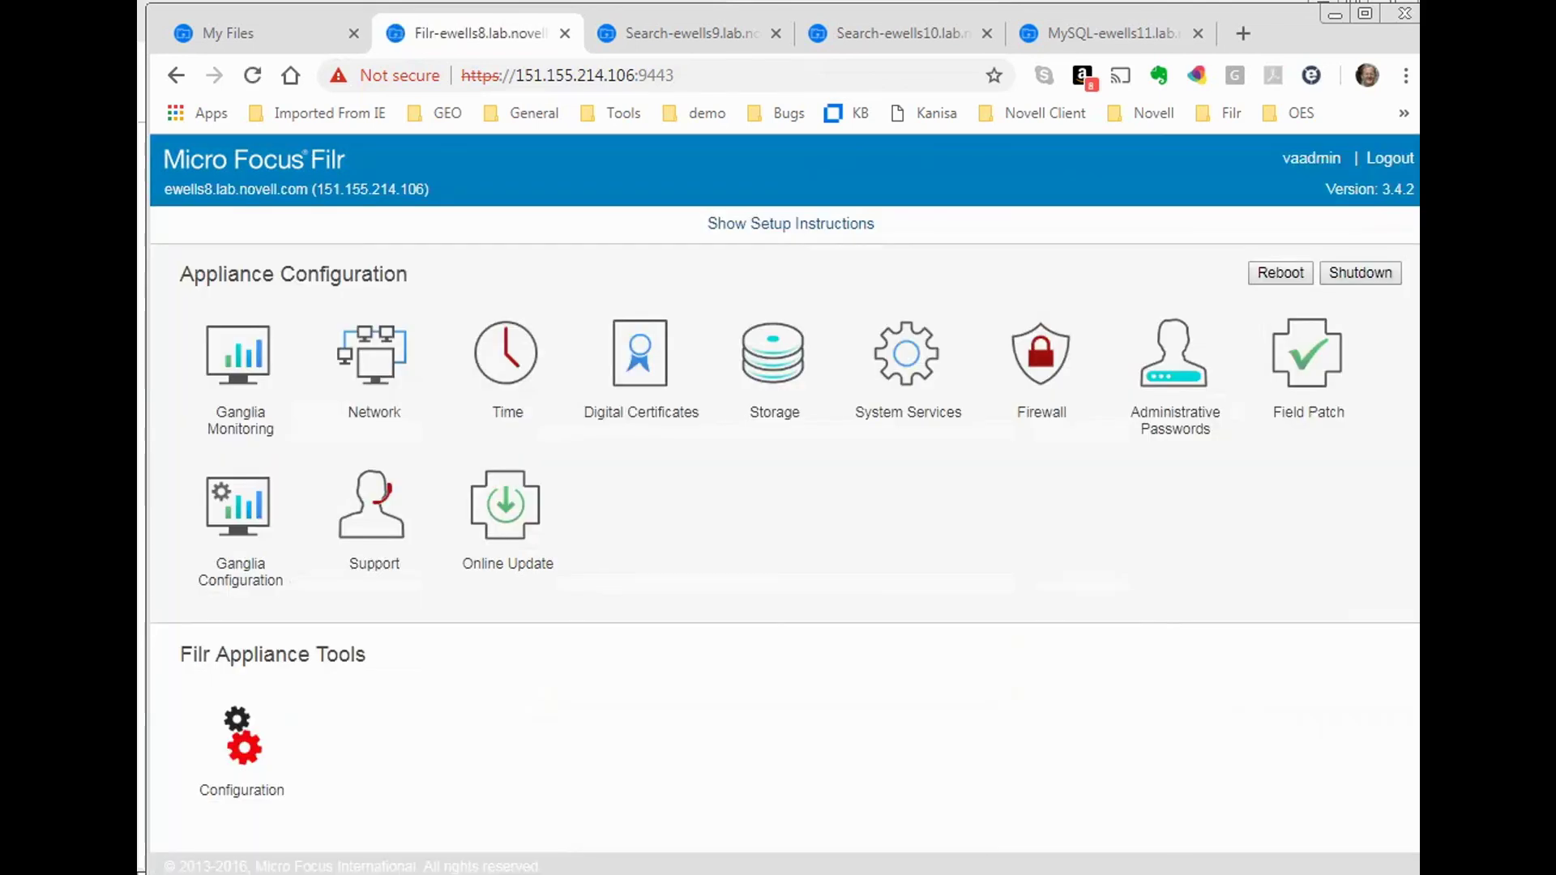
{"action": "left_click", "coordinate": [1280, 273]}
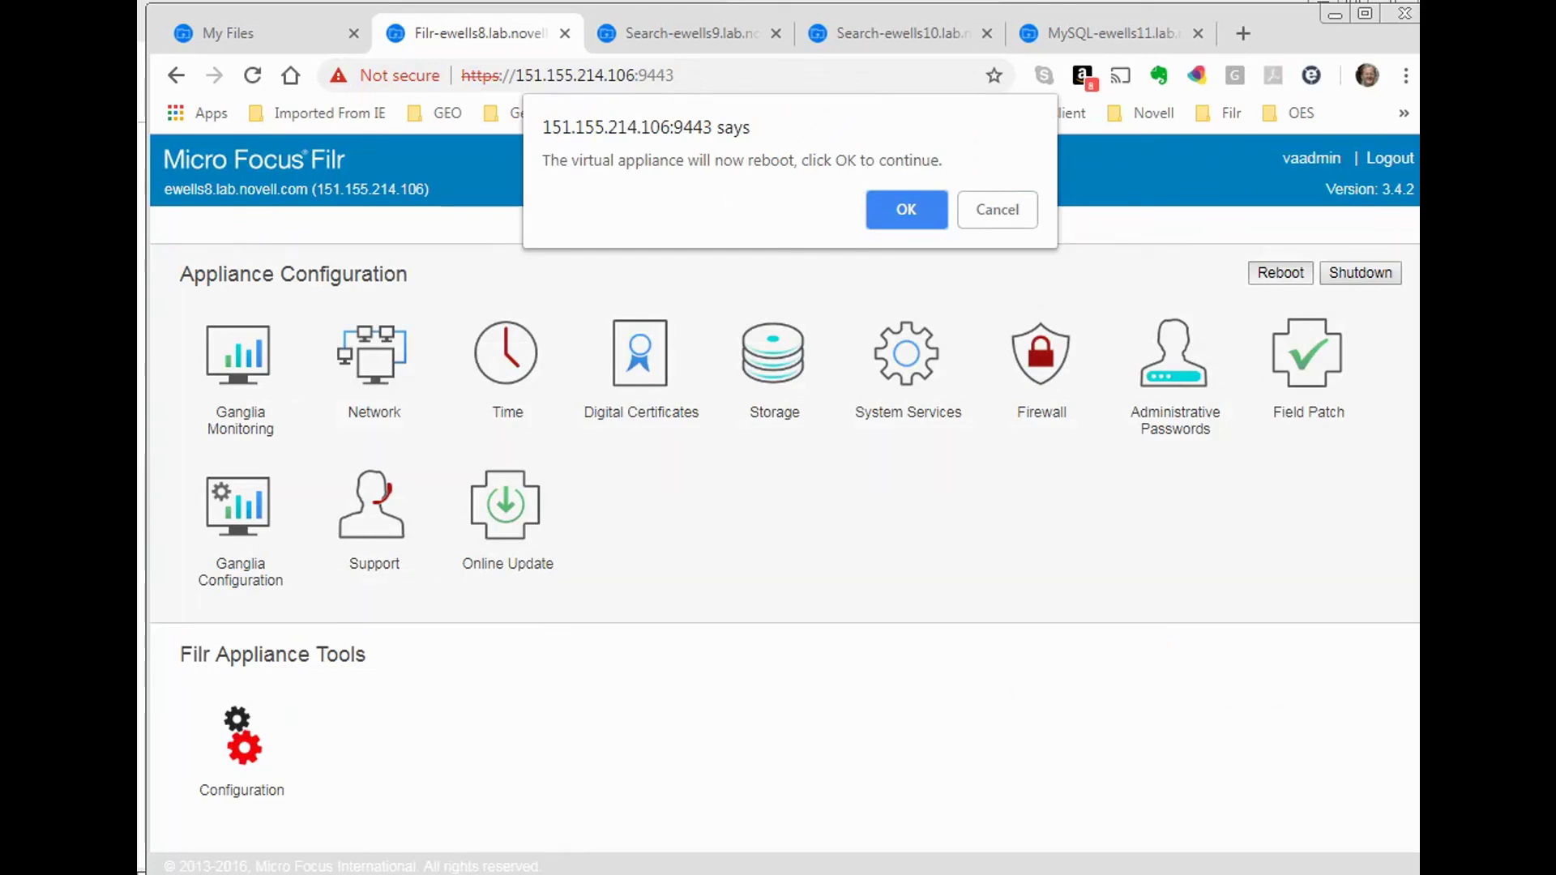
{"action": "key", "text": "Return"}
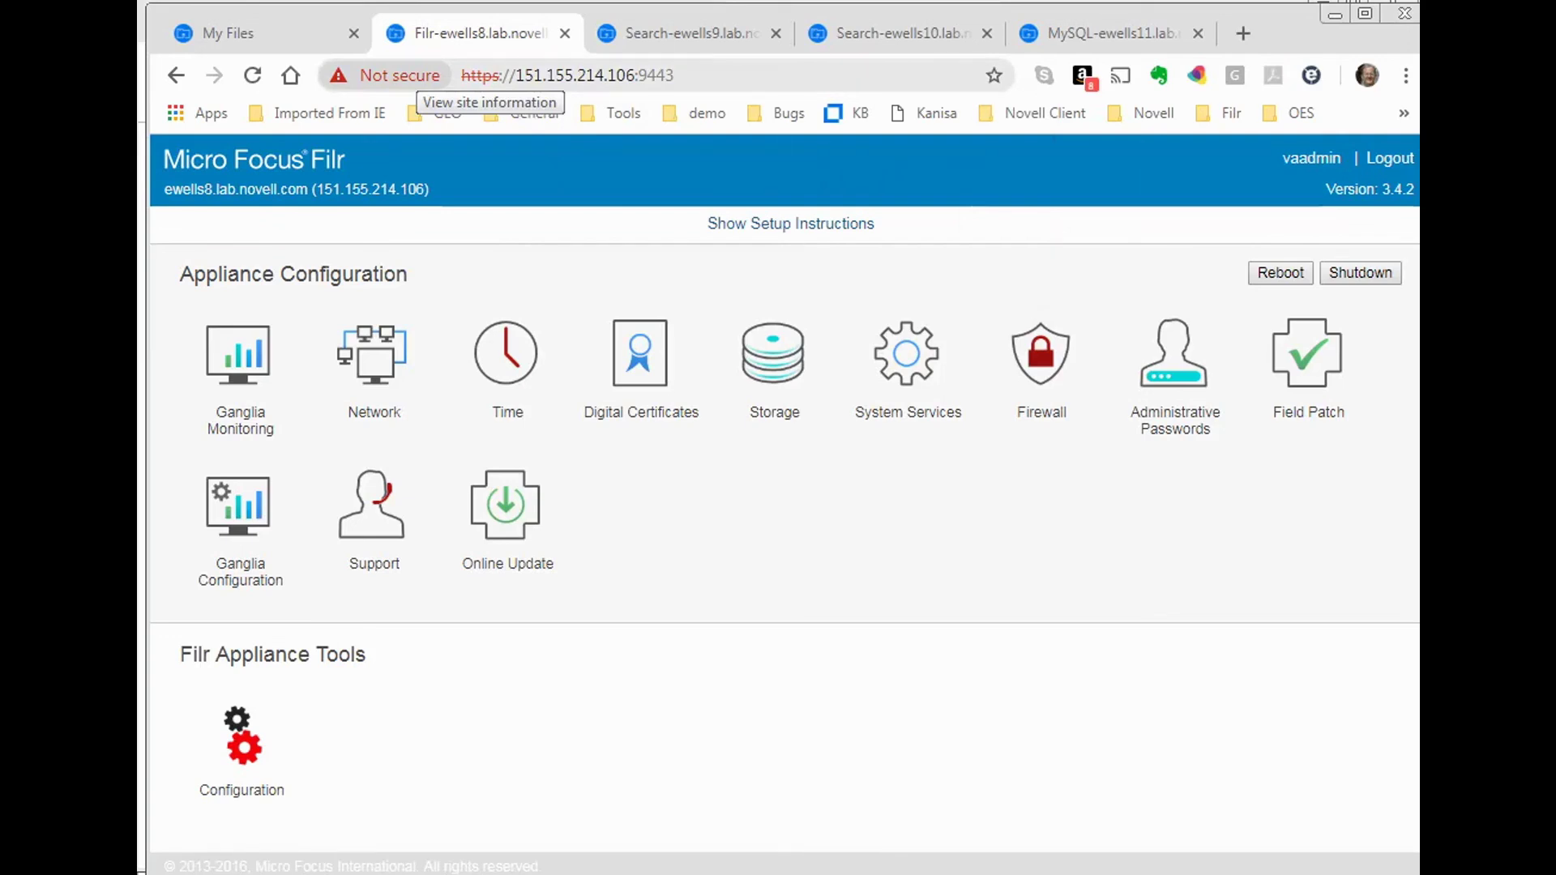
{"action": "key", "text": "ctrl+shift+Tab"}
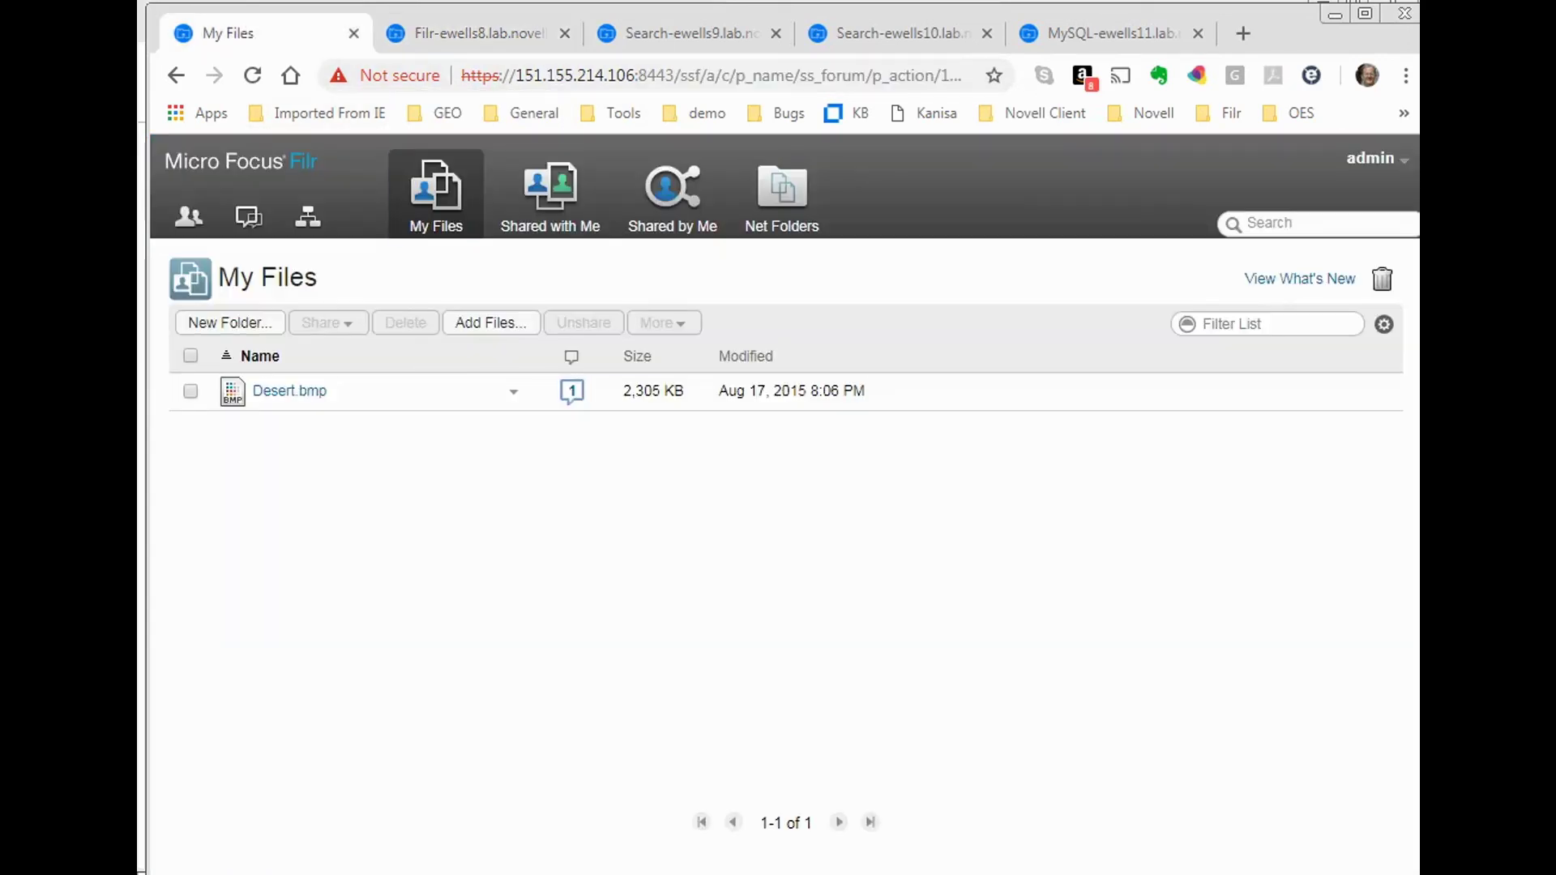